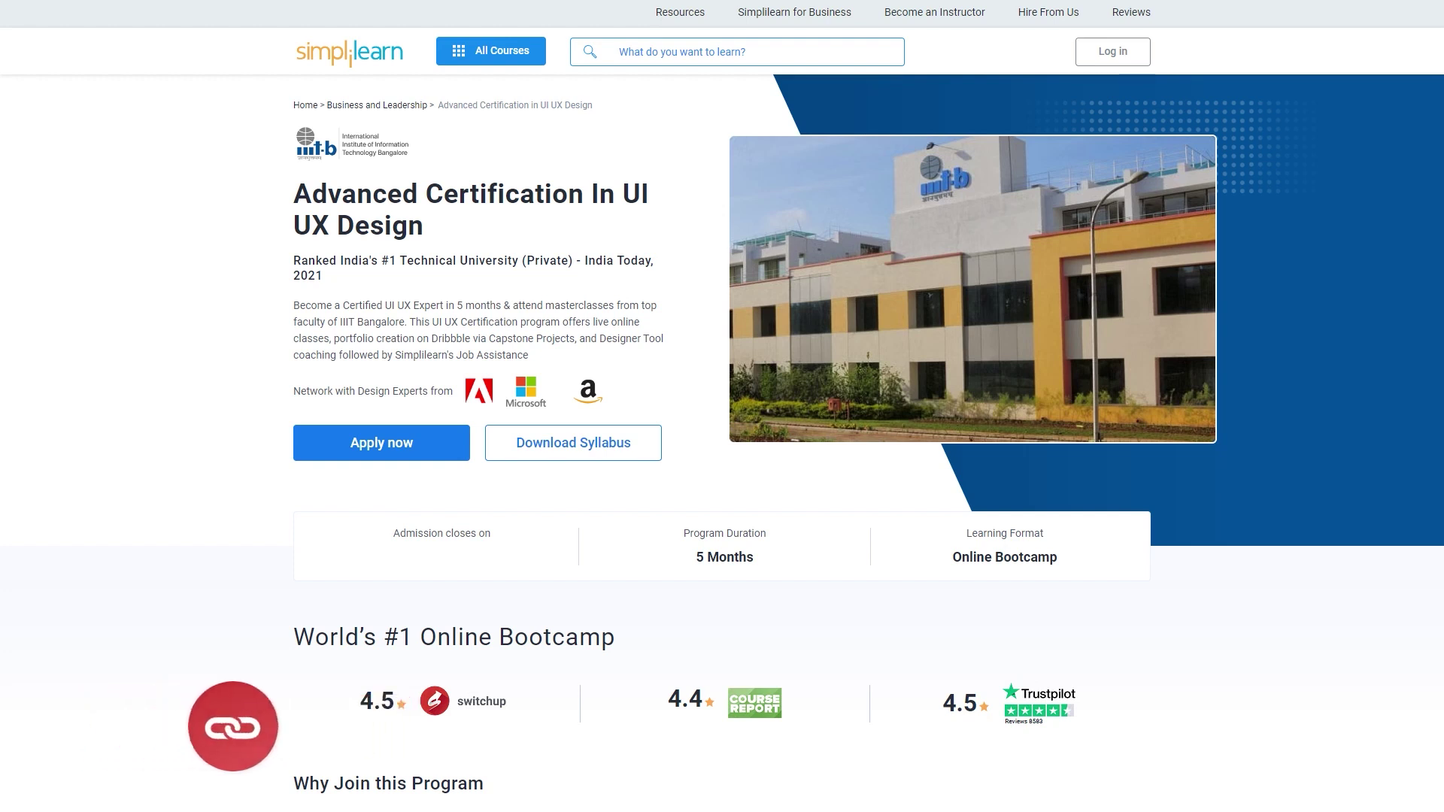
Scroll down through the Behance Explore project feed.
{"action": "scroll", "coordinate": [723, 406], "scroll_direction": "down", "scroll_amount": 1}
{"action": "scroll", "coordinate": [722, 406], "scroll_direction": "down", "scroll_amount": 3}
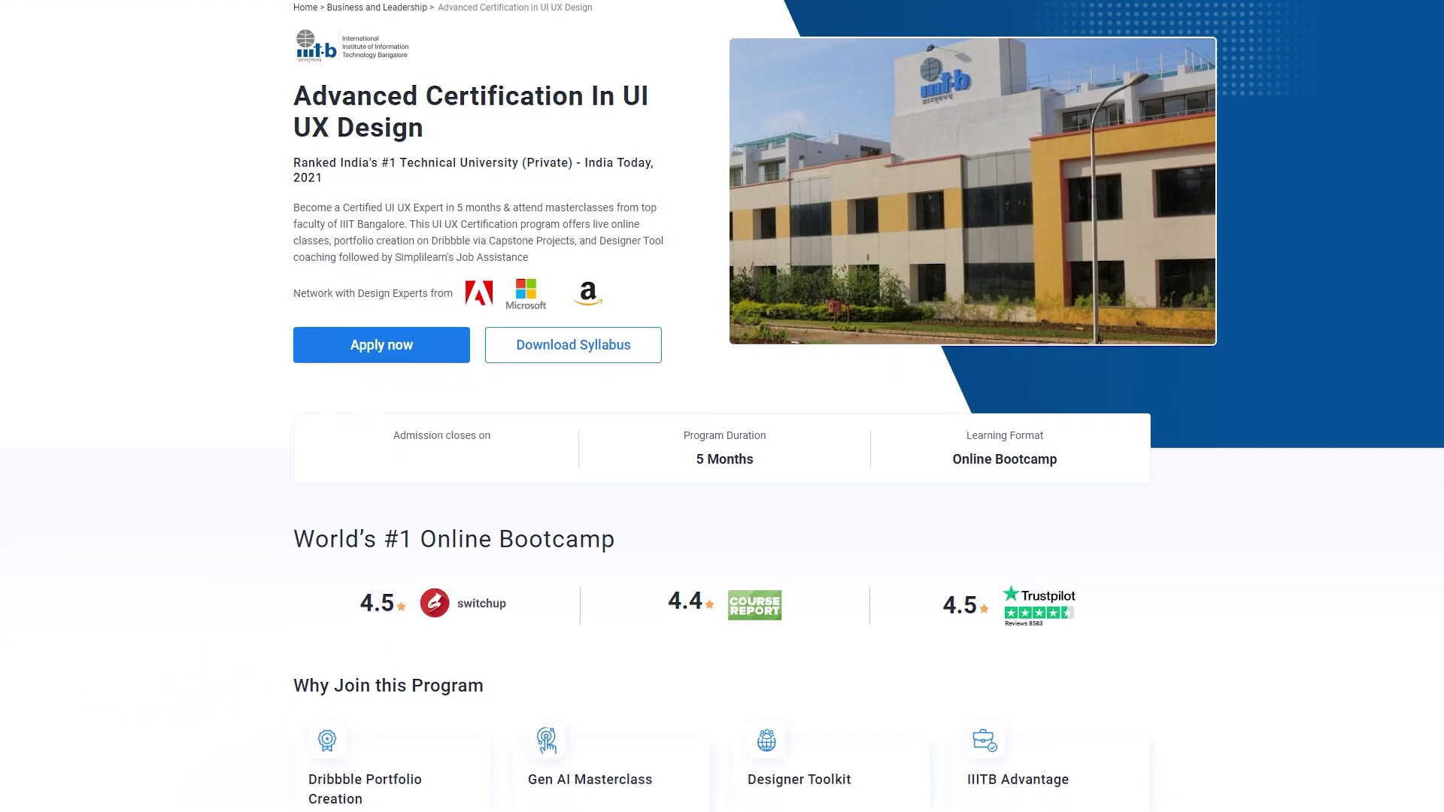
{"action": "scroll", "coordinate": [722, 406], "scroll_direction": "down", "scroll_amount": 3}
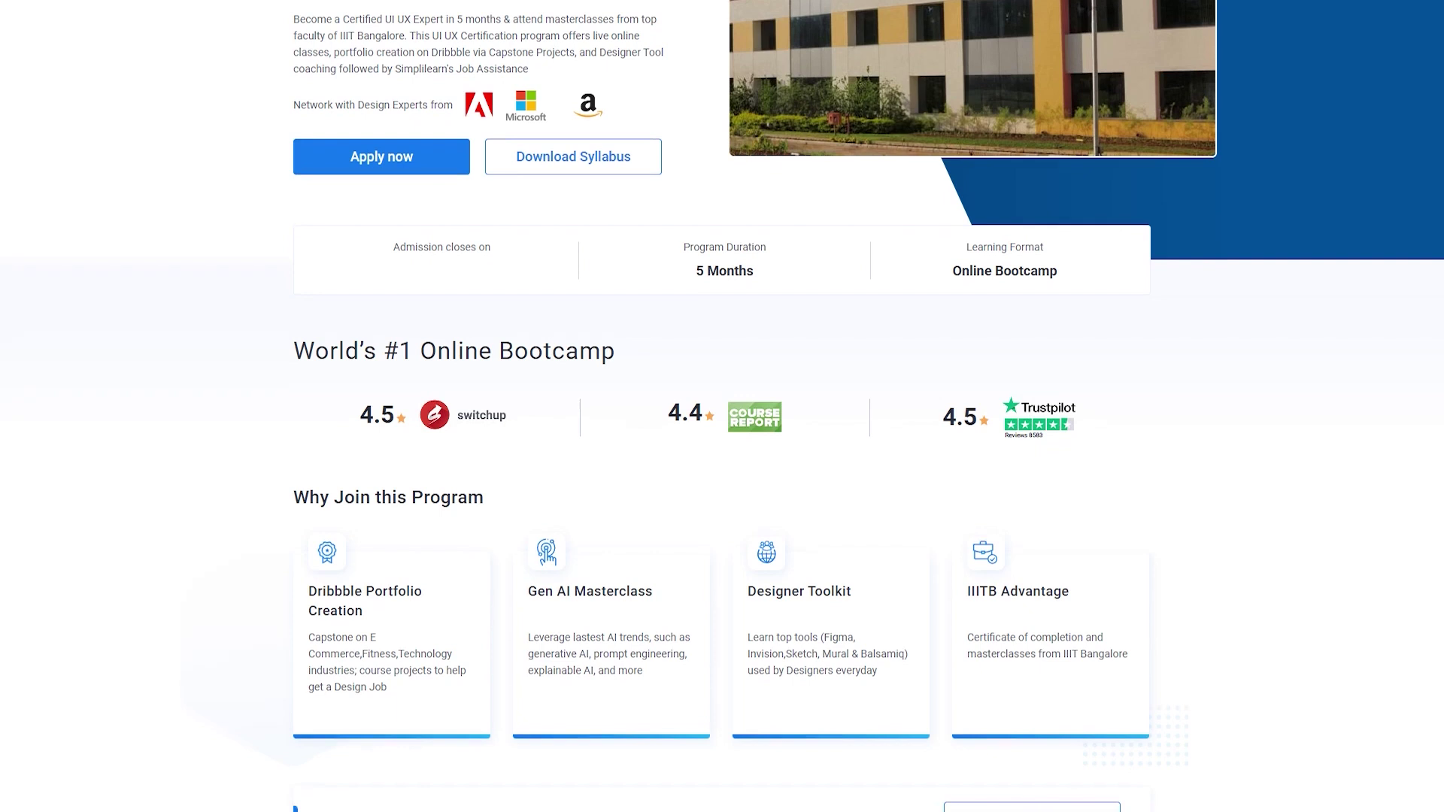
{"action": "scroll", "coordinate": [722, 406], "scroll_direction": "down", "scroll_amount": 3}
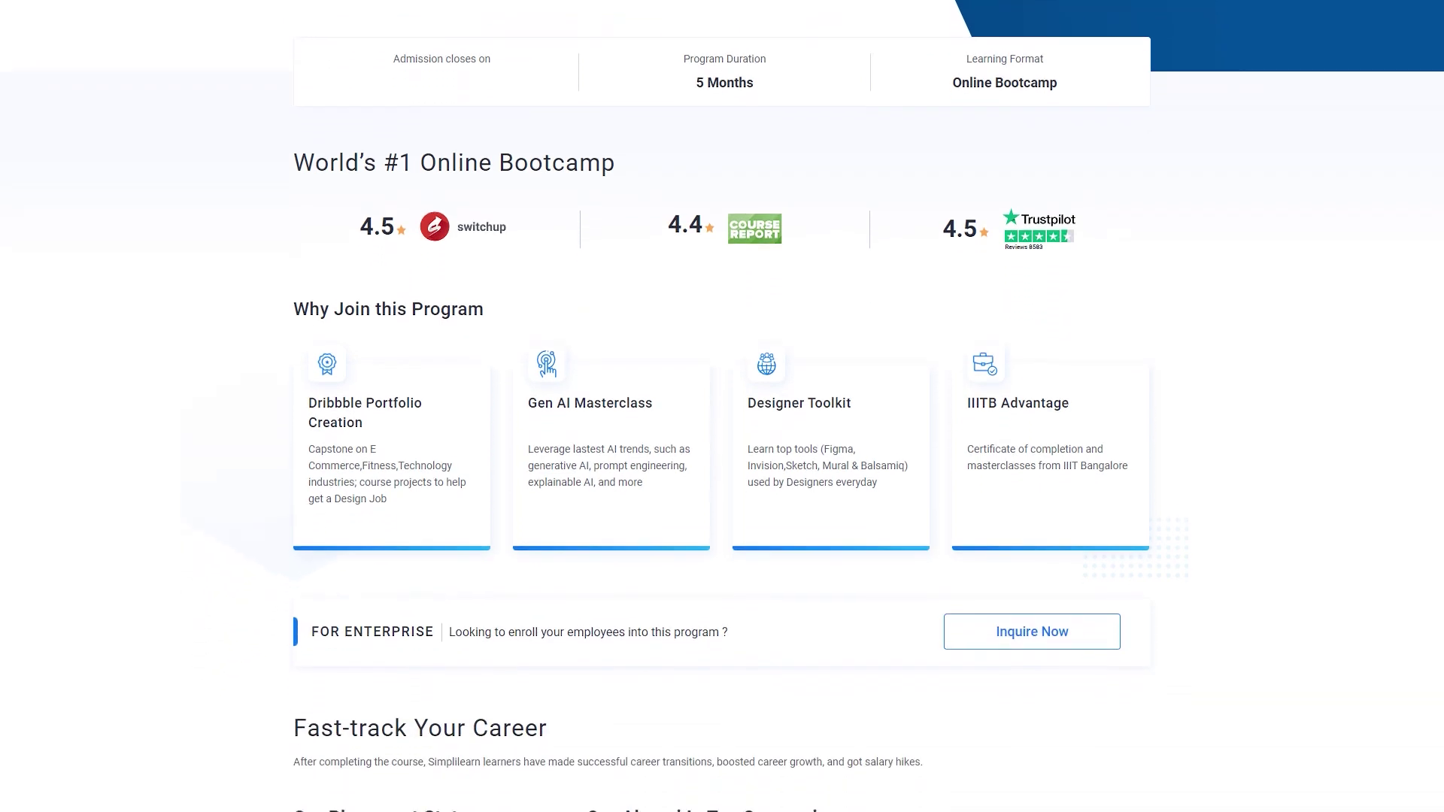
{"action": "scroll", "coordinate": [722, 407], "scroll_direction": "down", "scroll_amount": 3}
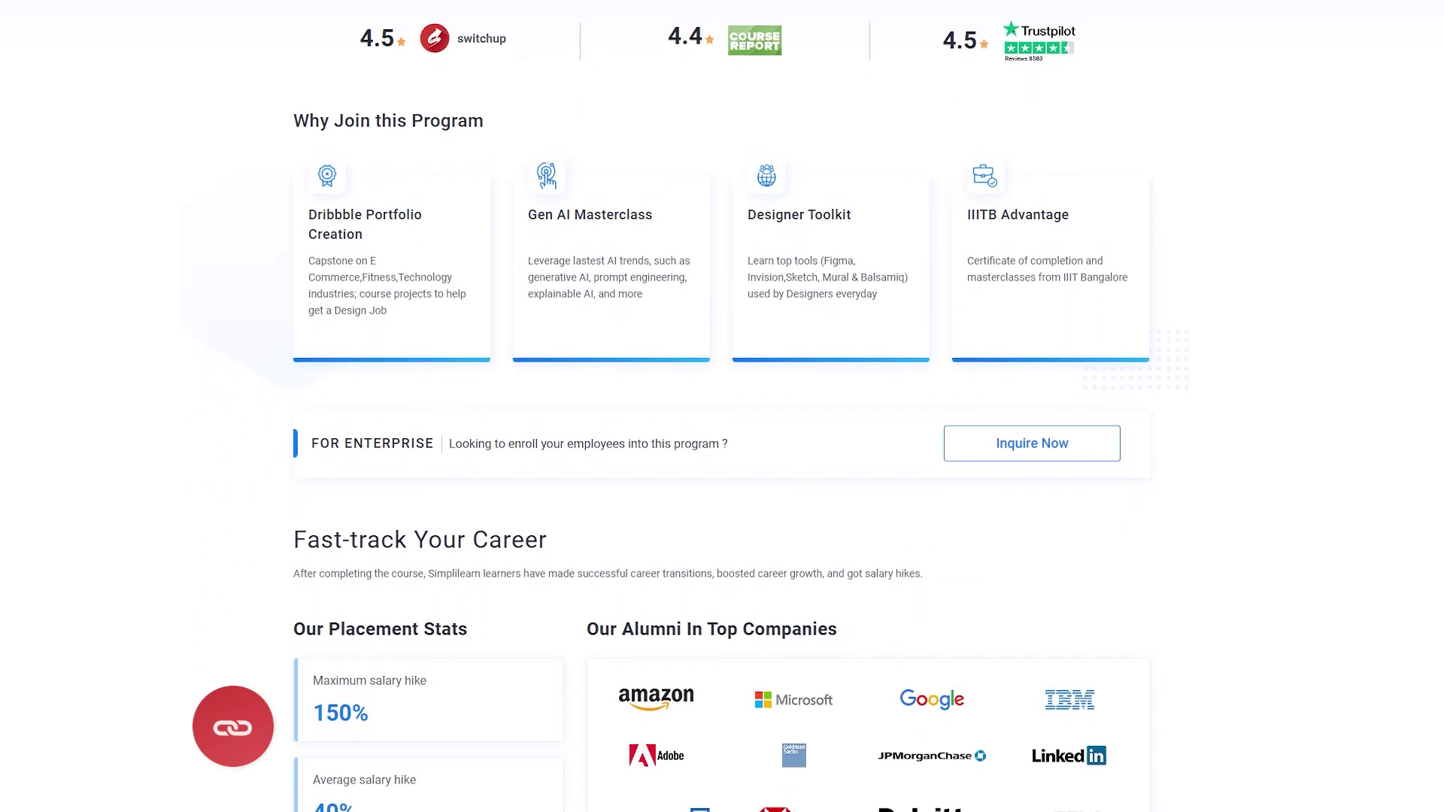
{"action": "scroll", "coordinate": [722, 406], "scroll_direction": "down", "scroll_amount": 3}
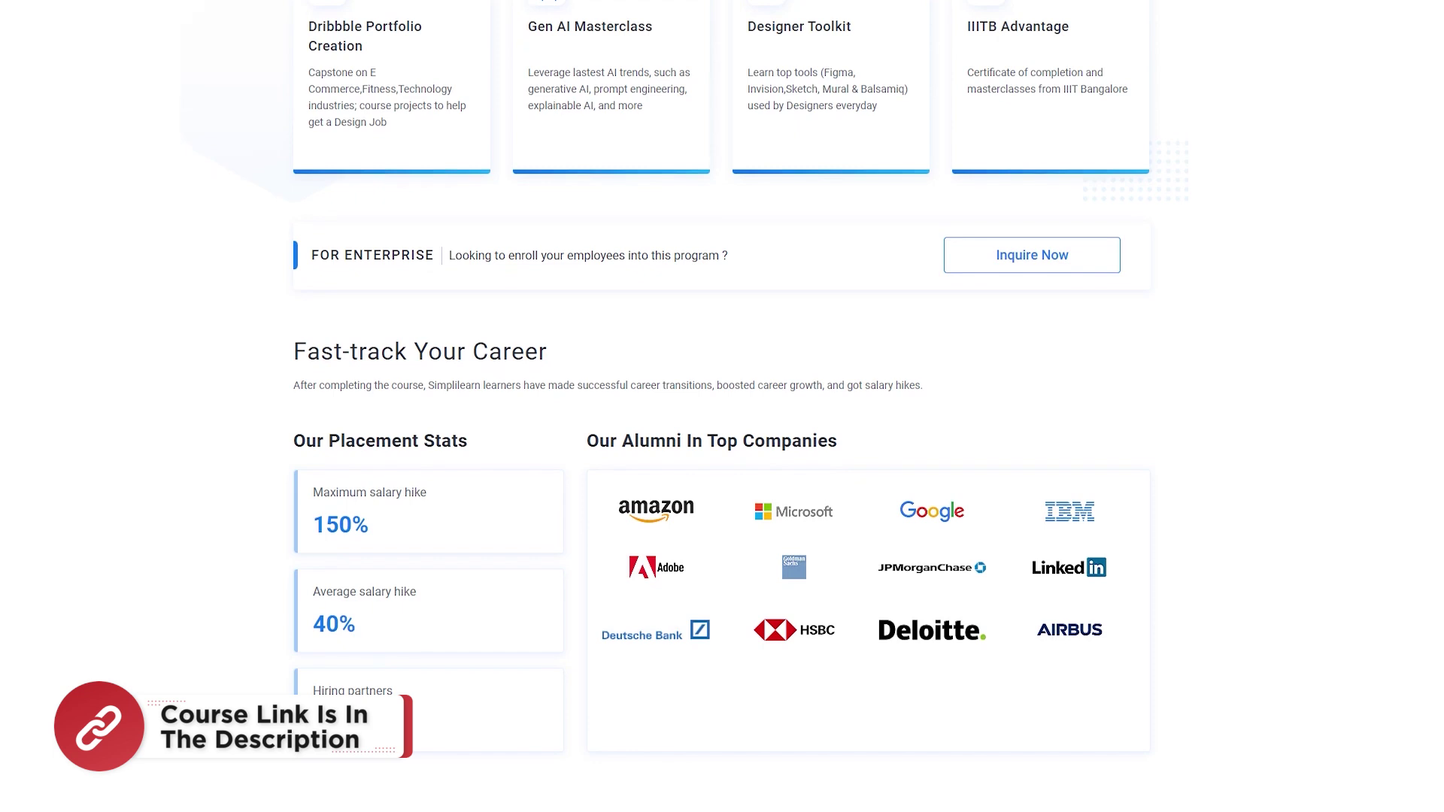
{"action": "scroll", "coordinate": [722, 407], "scroll_direction": "down", "scroll_amount": 3}
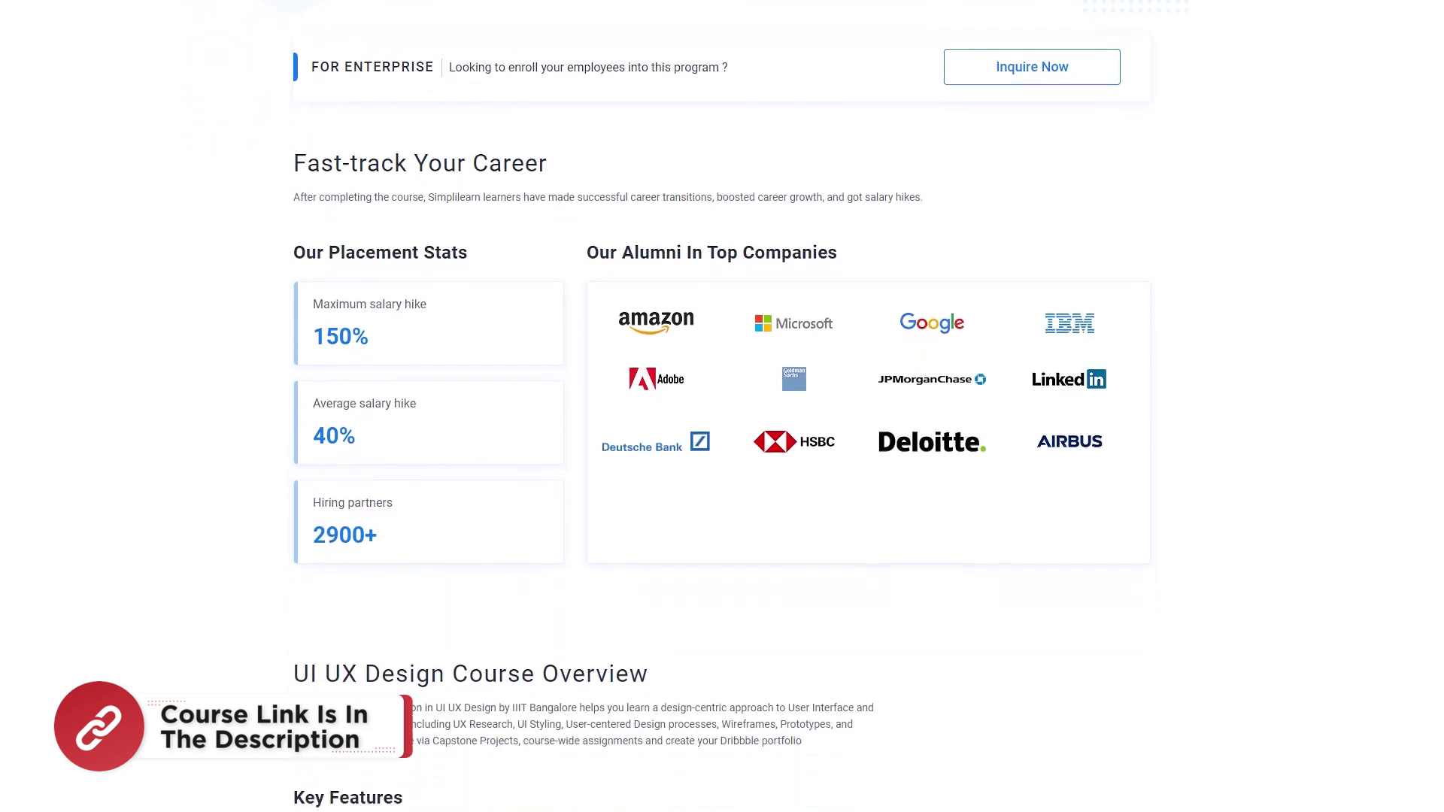
{"action": "scroll", "coordinate": [722, 406], "scroll_direction": "down", "scroll_amount": 3}
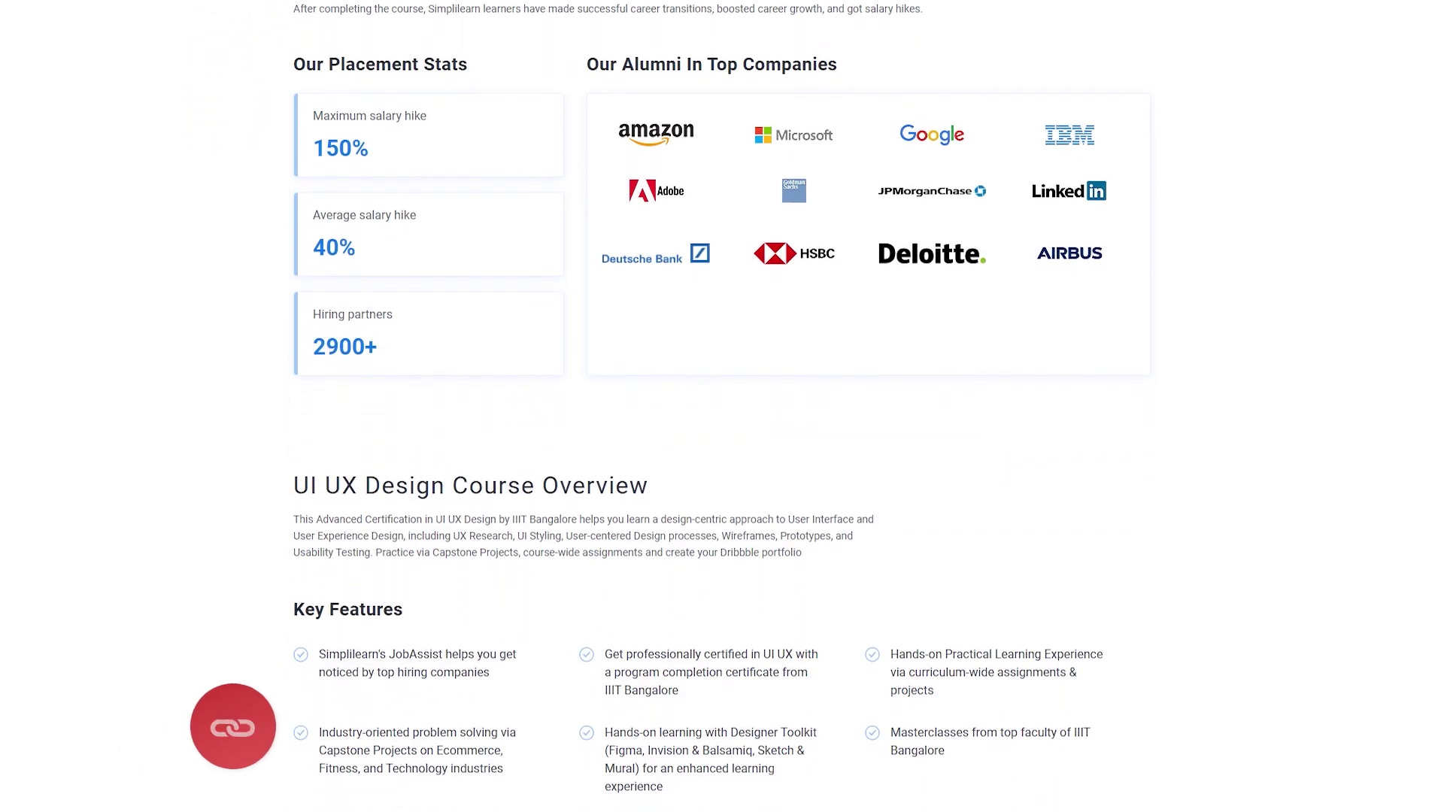
{"action": "scroll", "coordinate": [723, 406], "scroll_direction": "down", "scroll_amount": 3}
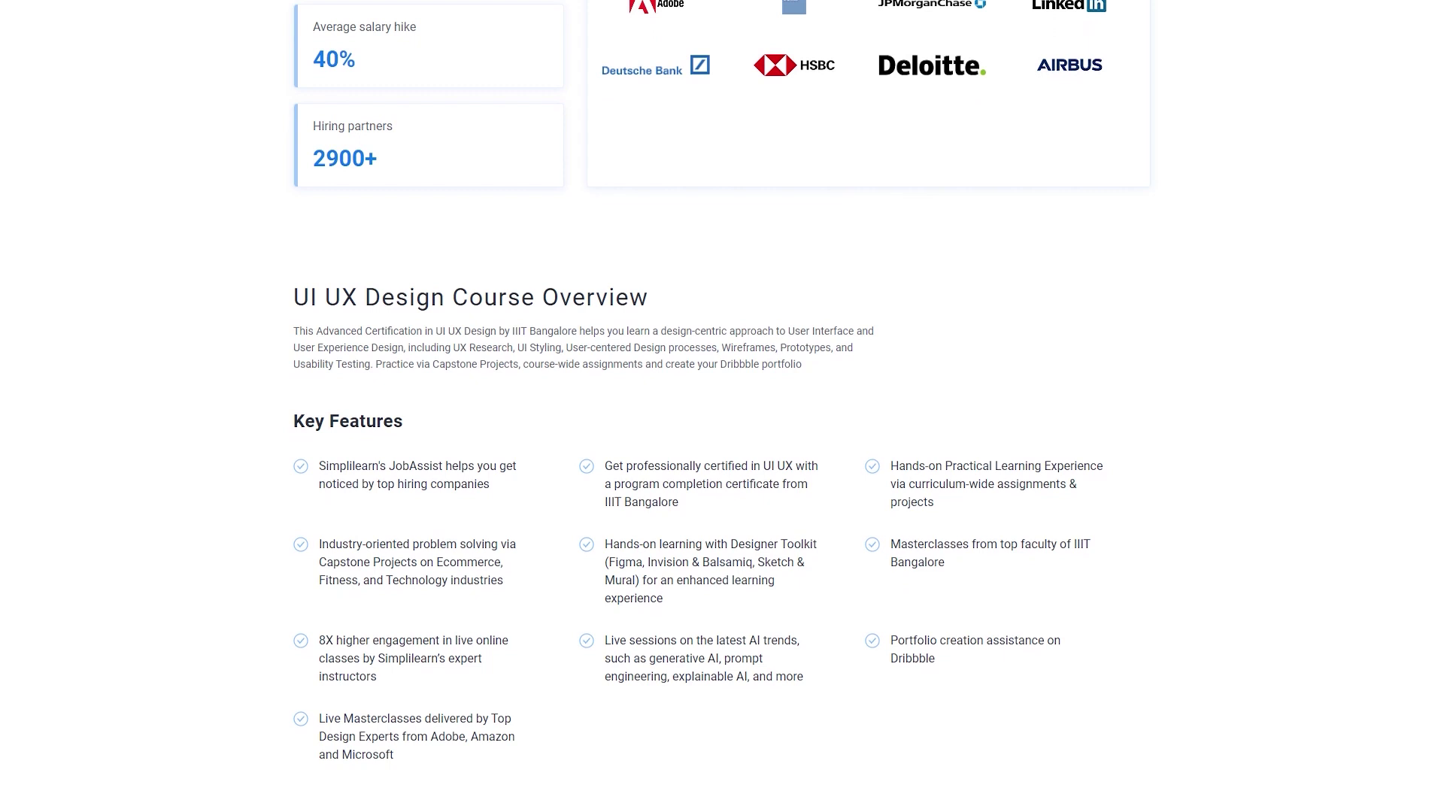
{"action": "scroll", "coordinate": [722, 406], "scroll_direction": "down", "scroll_amount": 3}
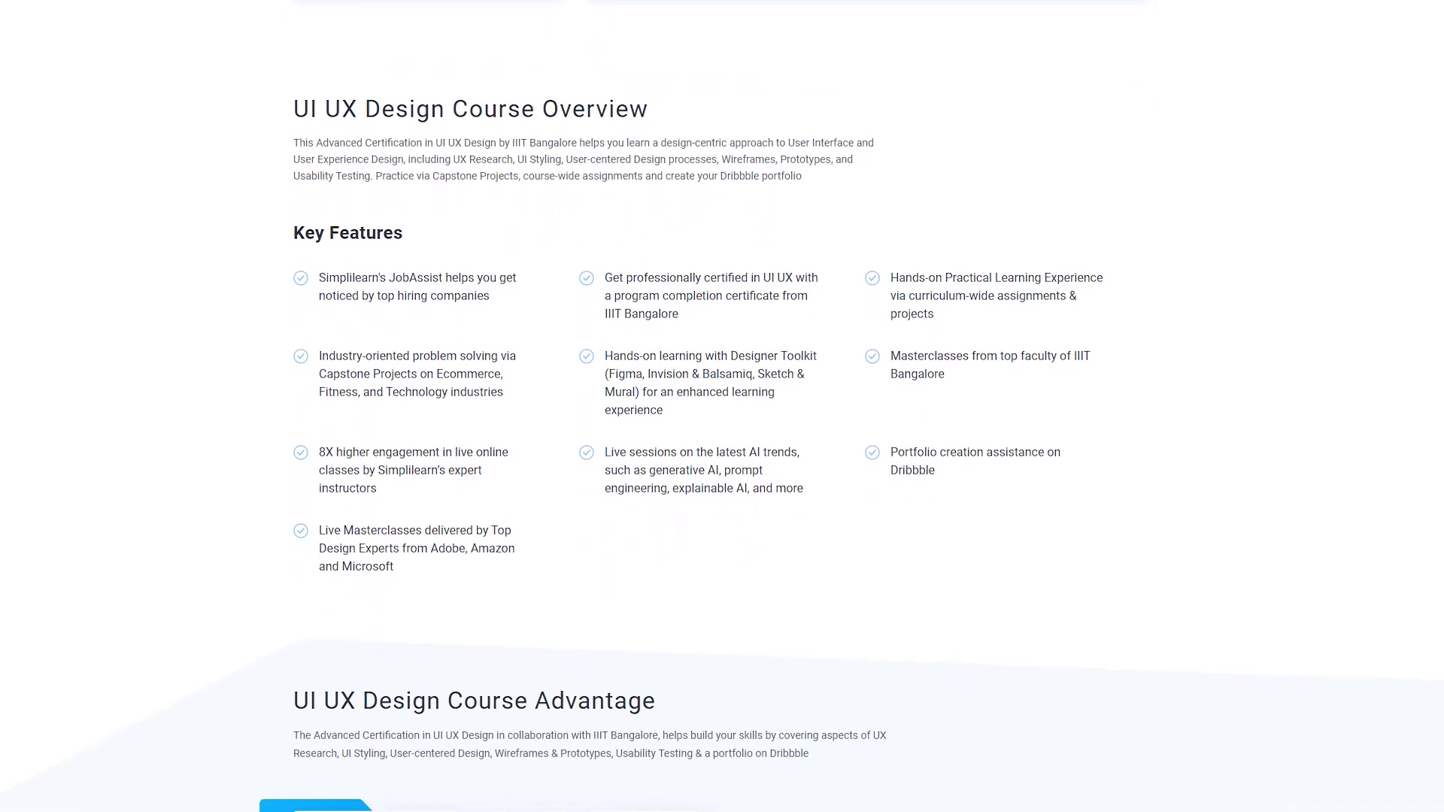
{"action": "scroll", "coordinate": [722, 406], "scroll_direction": "down", "scroll_amount": 3}
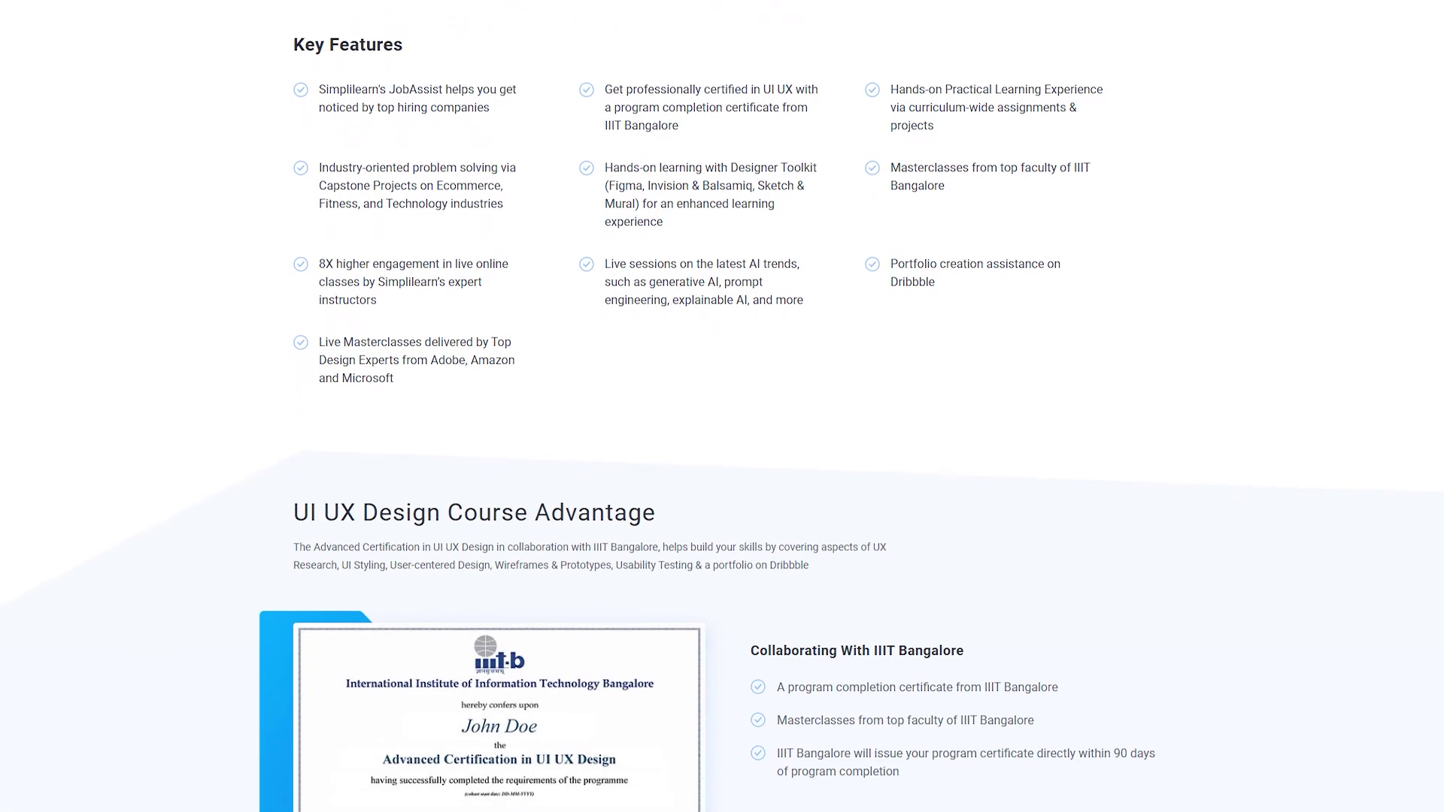
{"action": "scroll", "coordinate": [722, 406], "scroll_direction": "down", "scroll_amount": 1}
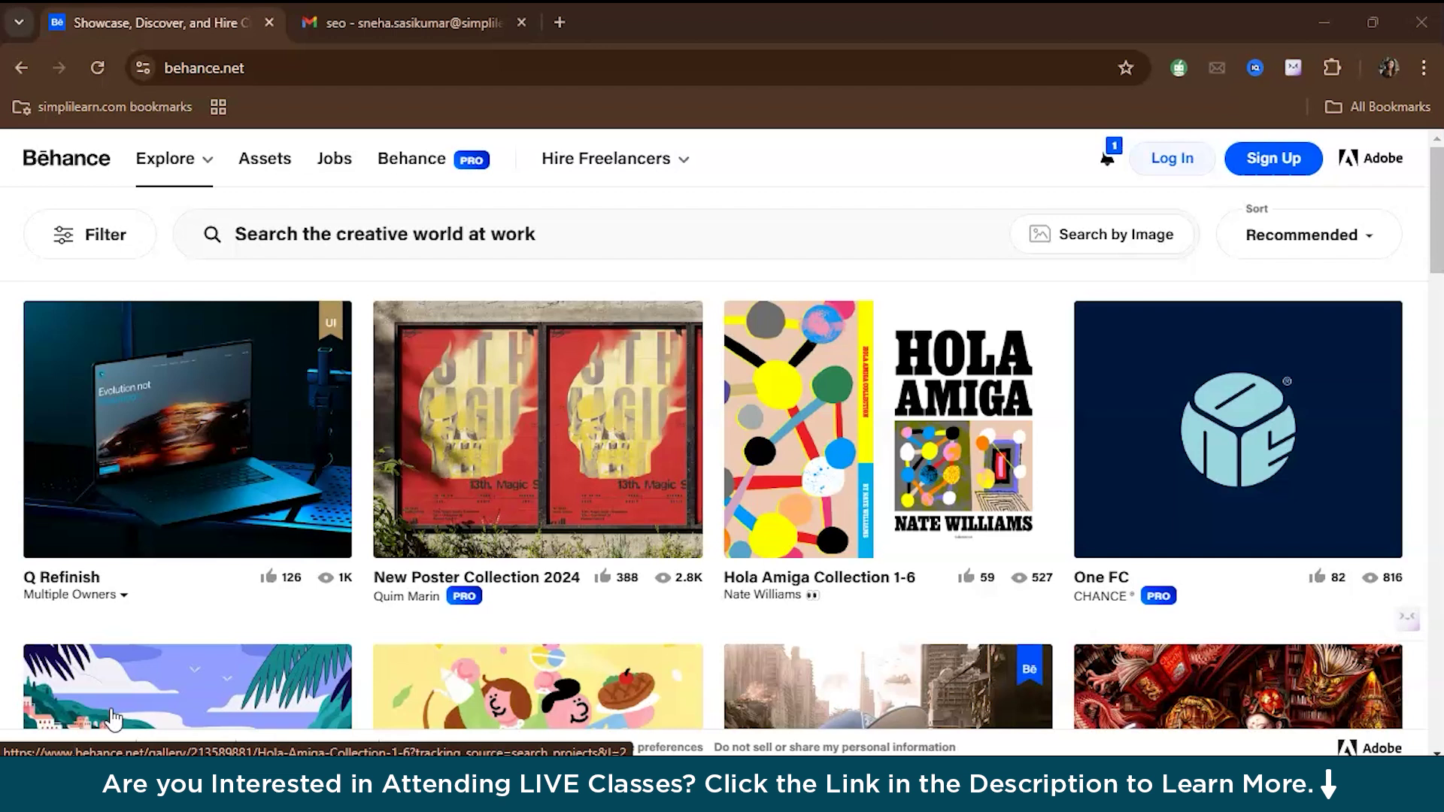
Filter the Explore projects to the Graphic Design creative field.
{"action": "left_click", "coordinate": [107, 235]}
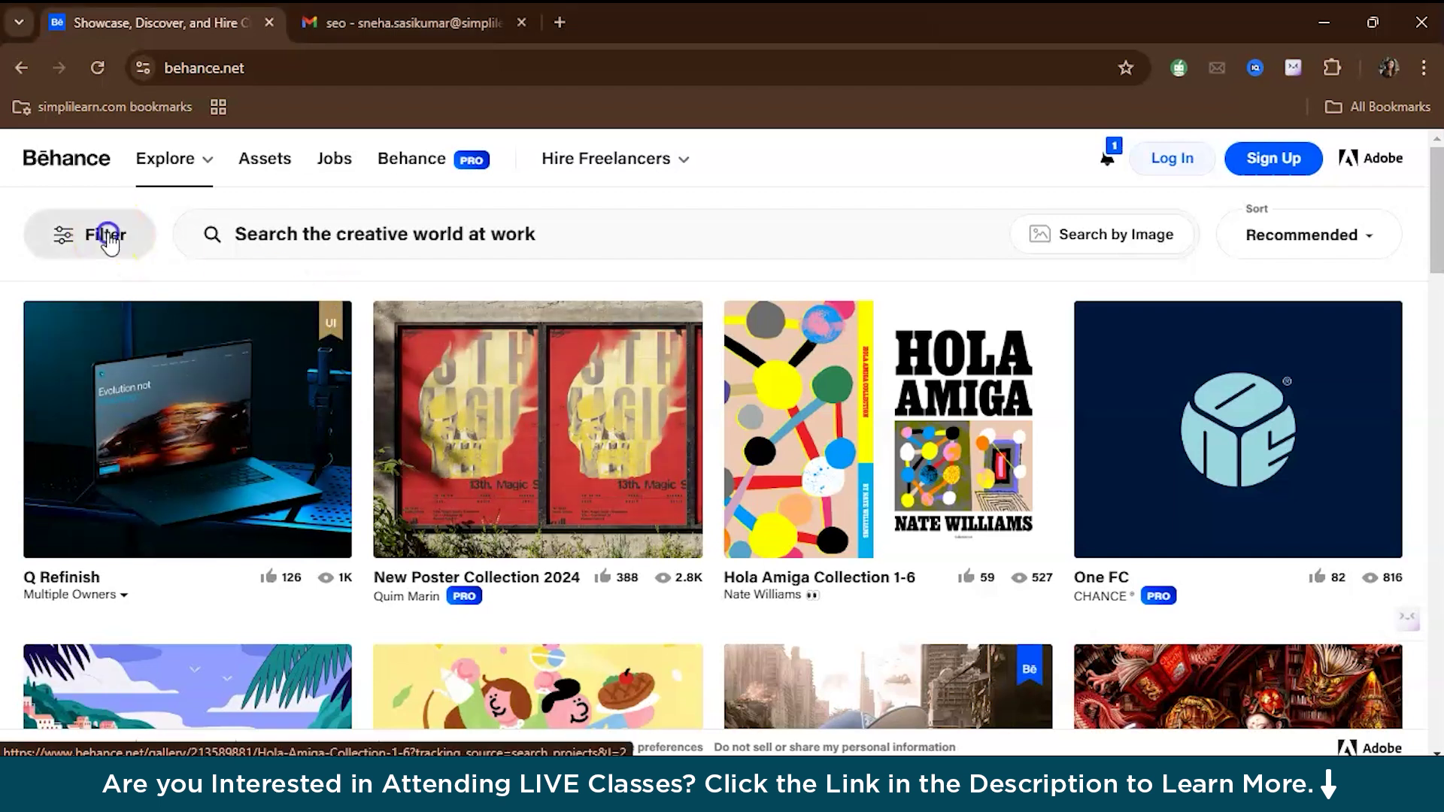
{"action": "left_click", "coordinate": [178, 468]}
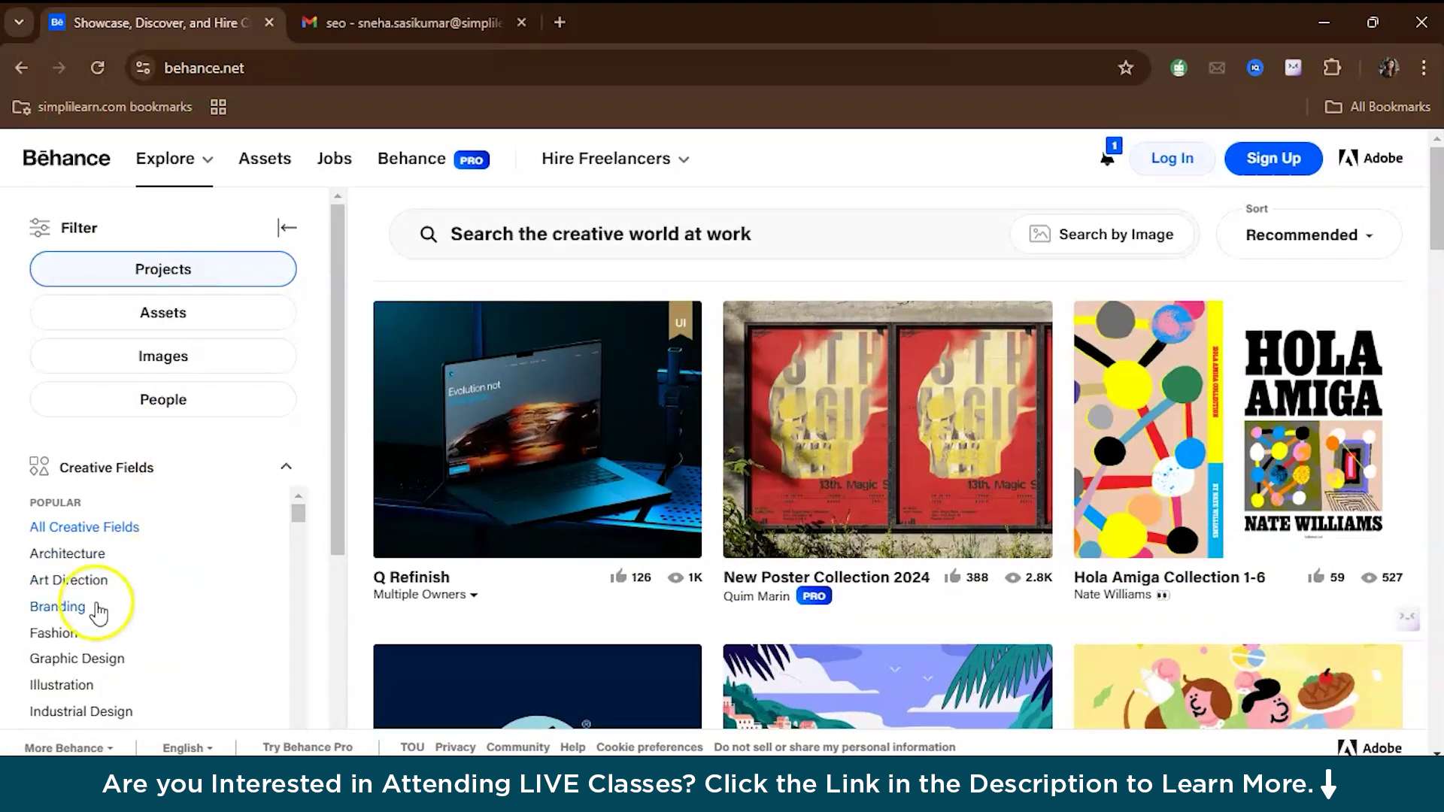
{"action": "scroll", "coordinate": [130, 565], "scroll_direction": "down", "scroll_amount": 3}
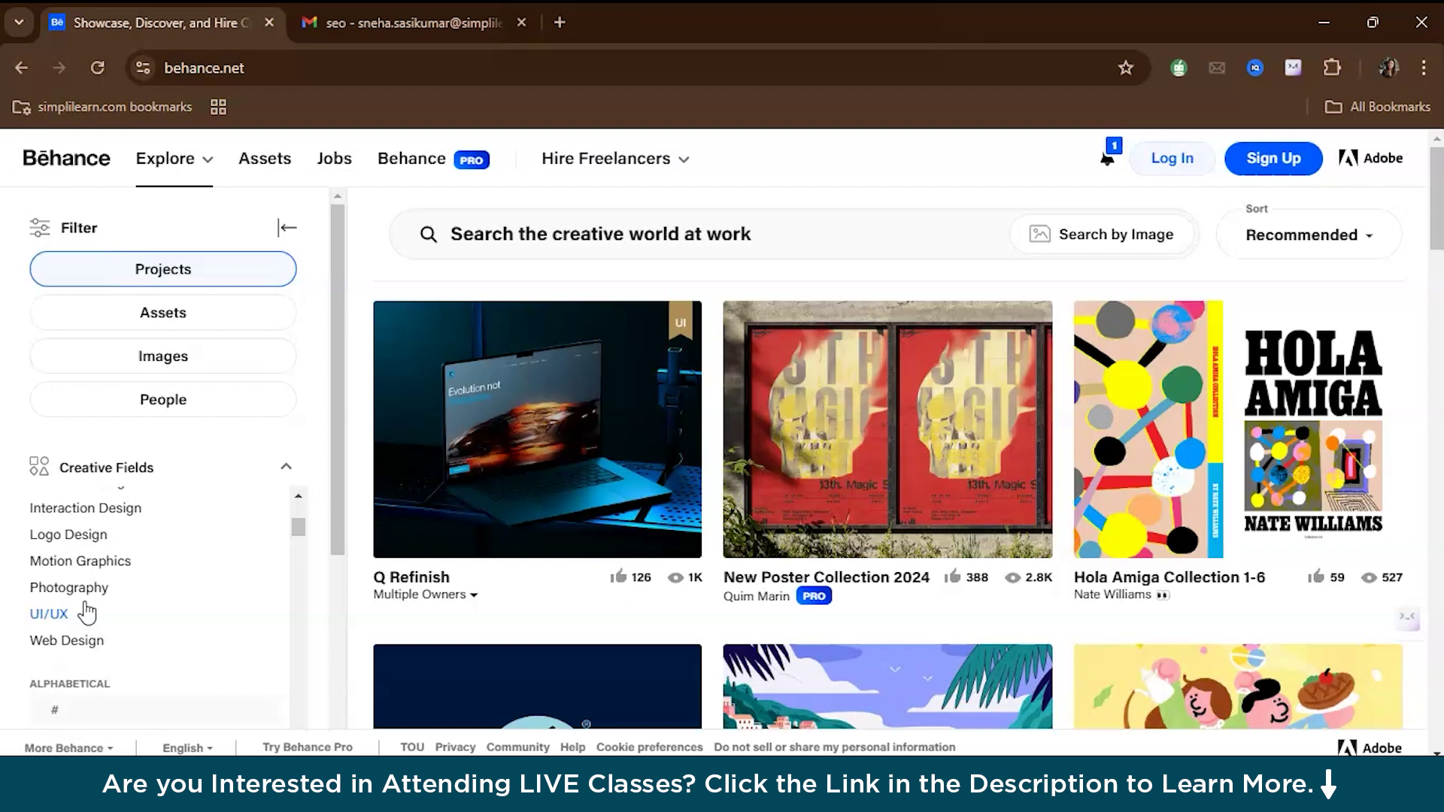
{"action": "scroll", "coordinate": [87, 614], "scroll_direction": "down", "scroll_amount": 2}
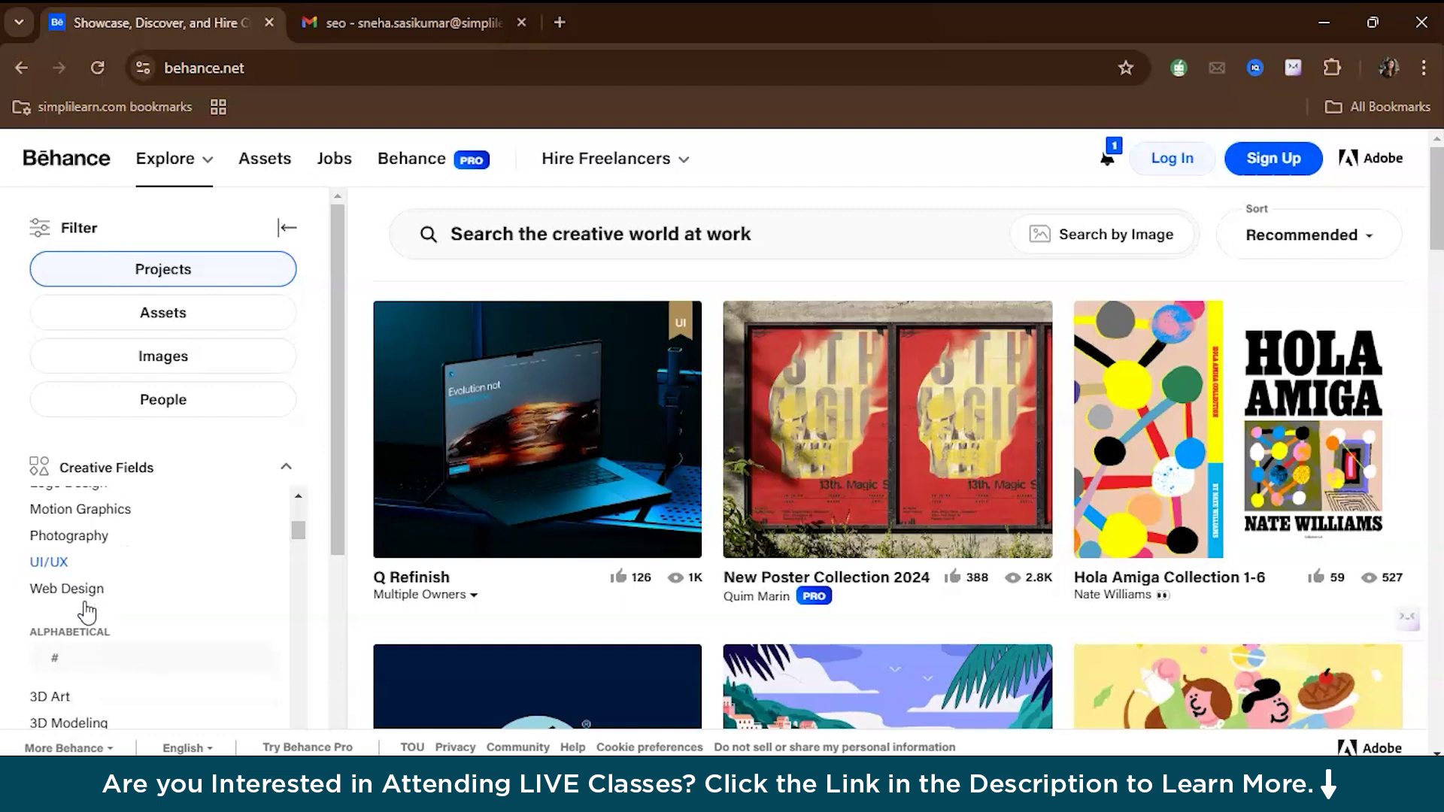
{"action": "scroll", "coordinate": [88, 613], "scroll_direction": "up", "scroll_amount": 2}
{"action": "scroll", "coordinate": [88, 613], "scroll_direction": "up", "scroll_amount": 4}
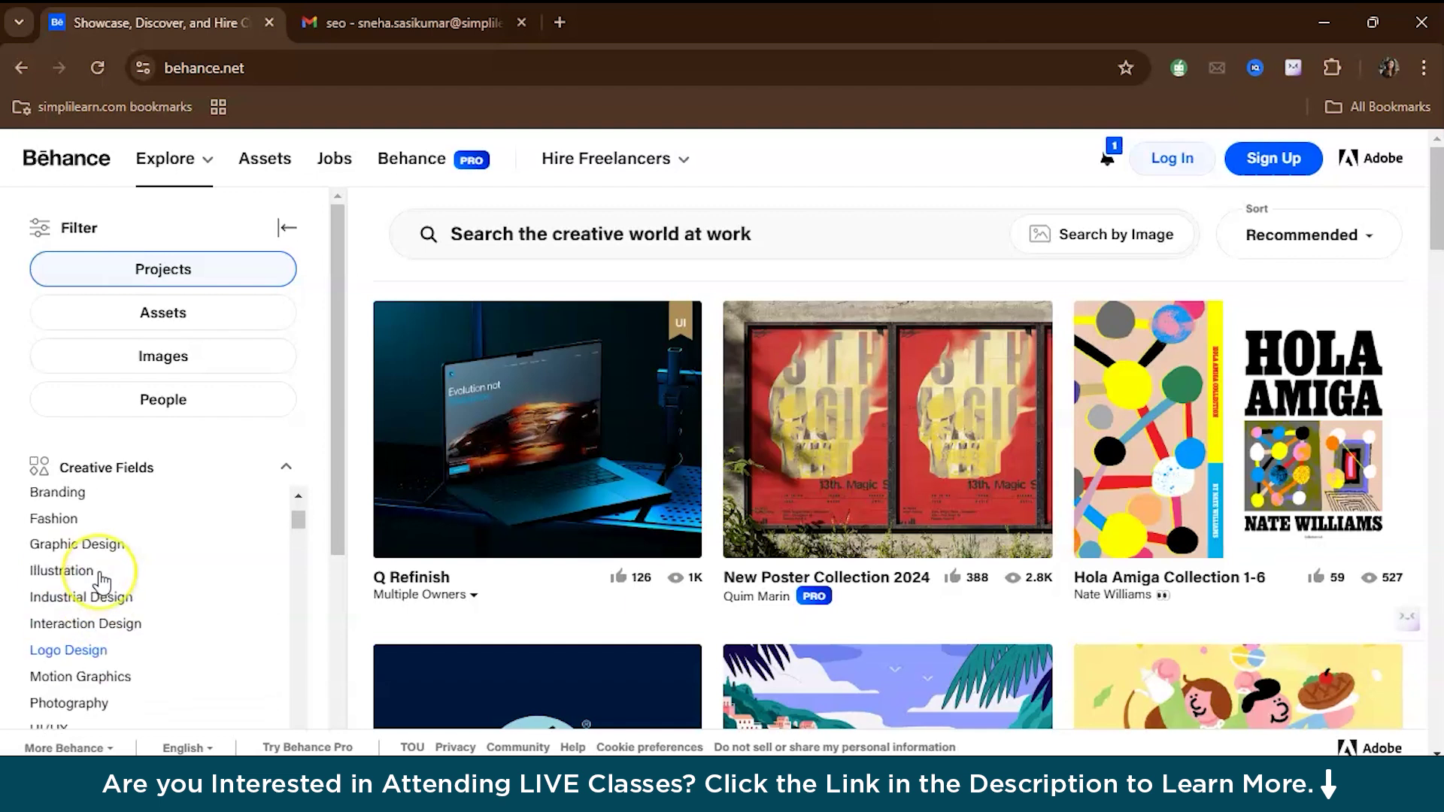
{"action": "scroll", "coordinate": [101, 586], "scroll_direction": "down", "scroll_amount": 1}
{"action": "left_click", "coordinate": [98, 594]}
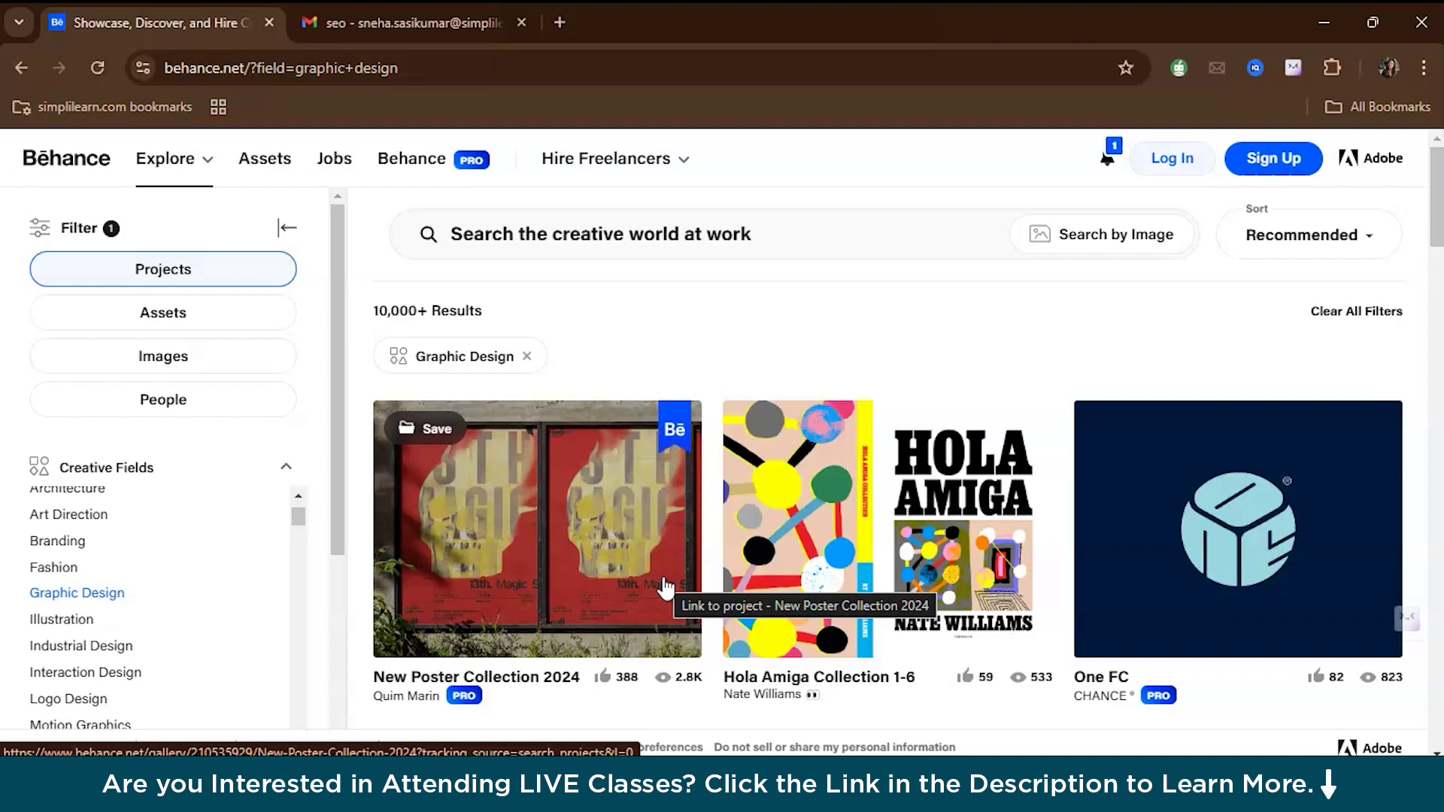
Browse the Graphic Design results, such as New Poster Collection 2024, BED Pilates and Prepped.
{"action": "scroll", "coordinate": [184, 570], "scroll_direction": "down", "scroll_amount": 1}
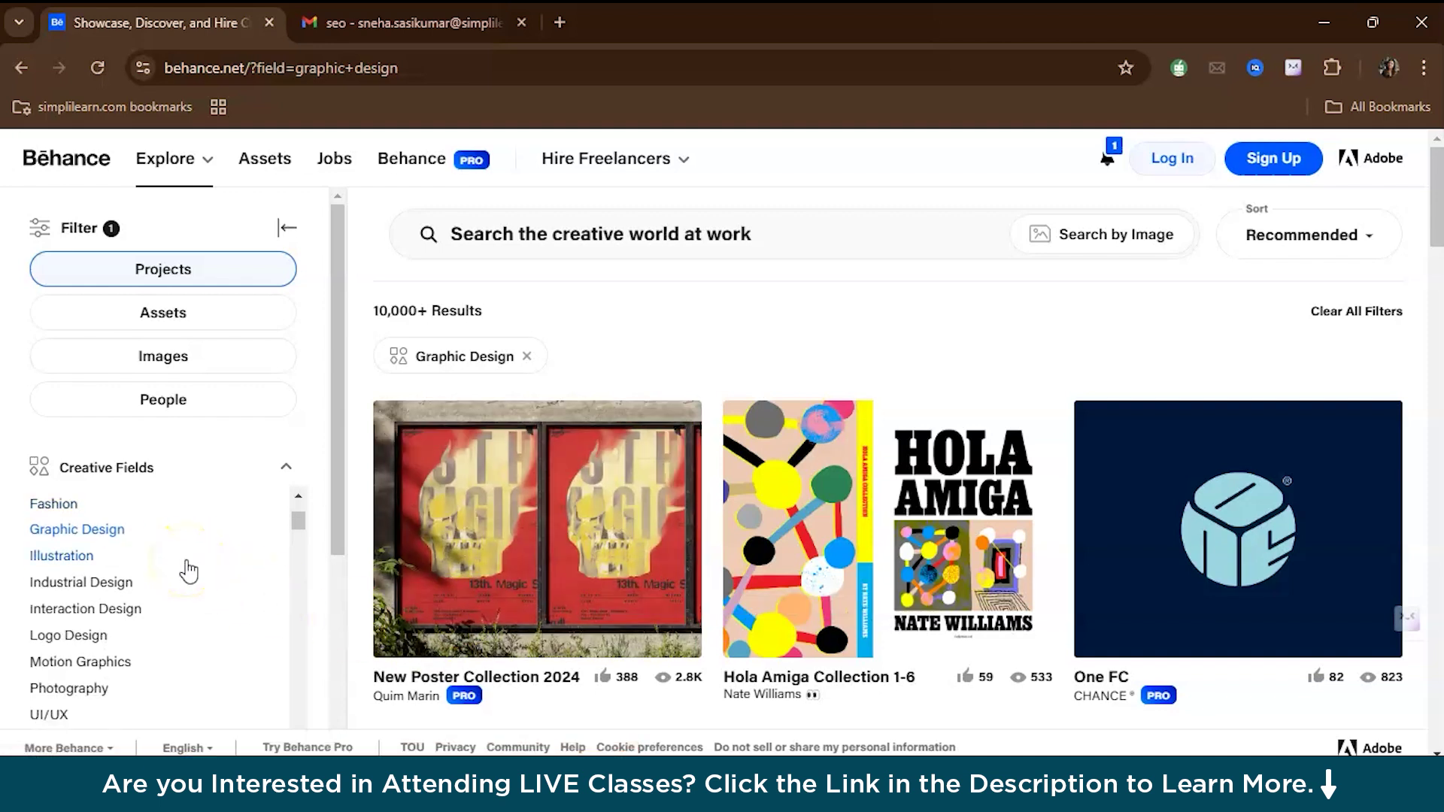
{"action": "scroll", "coordinate": [94, 580], "scroll_direction": "down", "scroll_amount": 3}
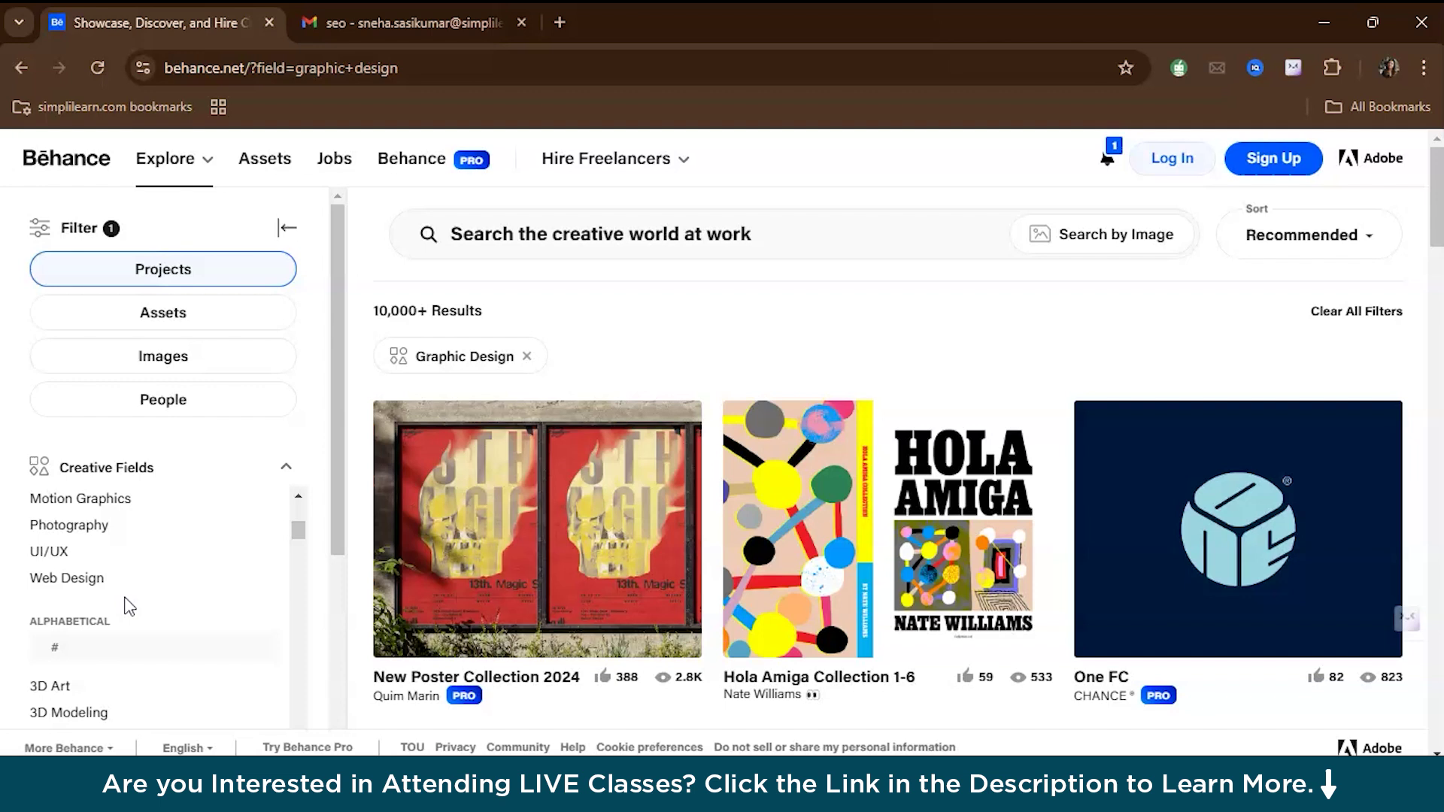
{"action": "scroll", "coordinate": [127, 606], "scroll_direction": "up", "scroll_amount": 2}
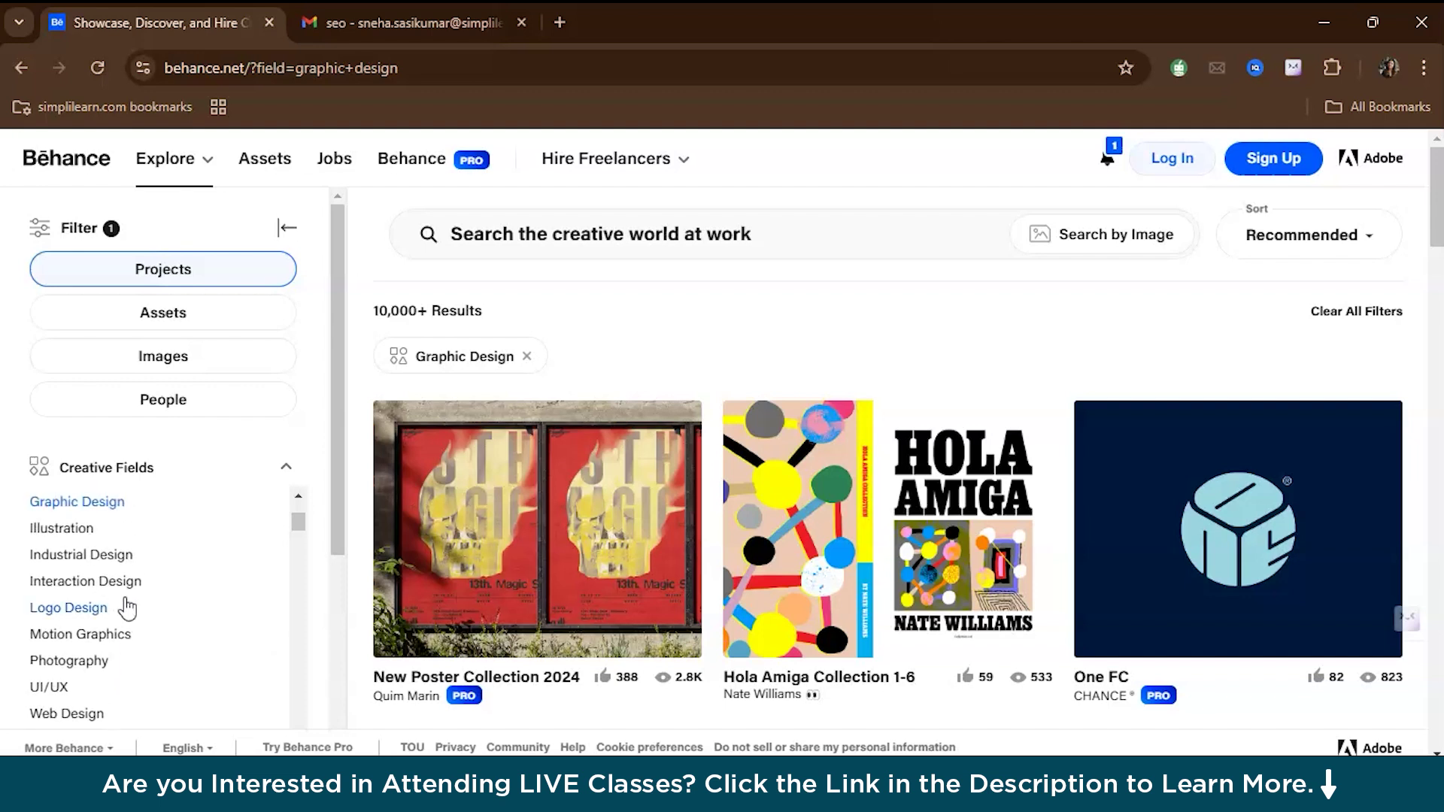
{"action": "scroll", "coordinate": [877, 516], "scroll_direction": "down", "scroll_amount": 3}
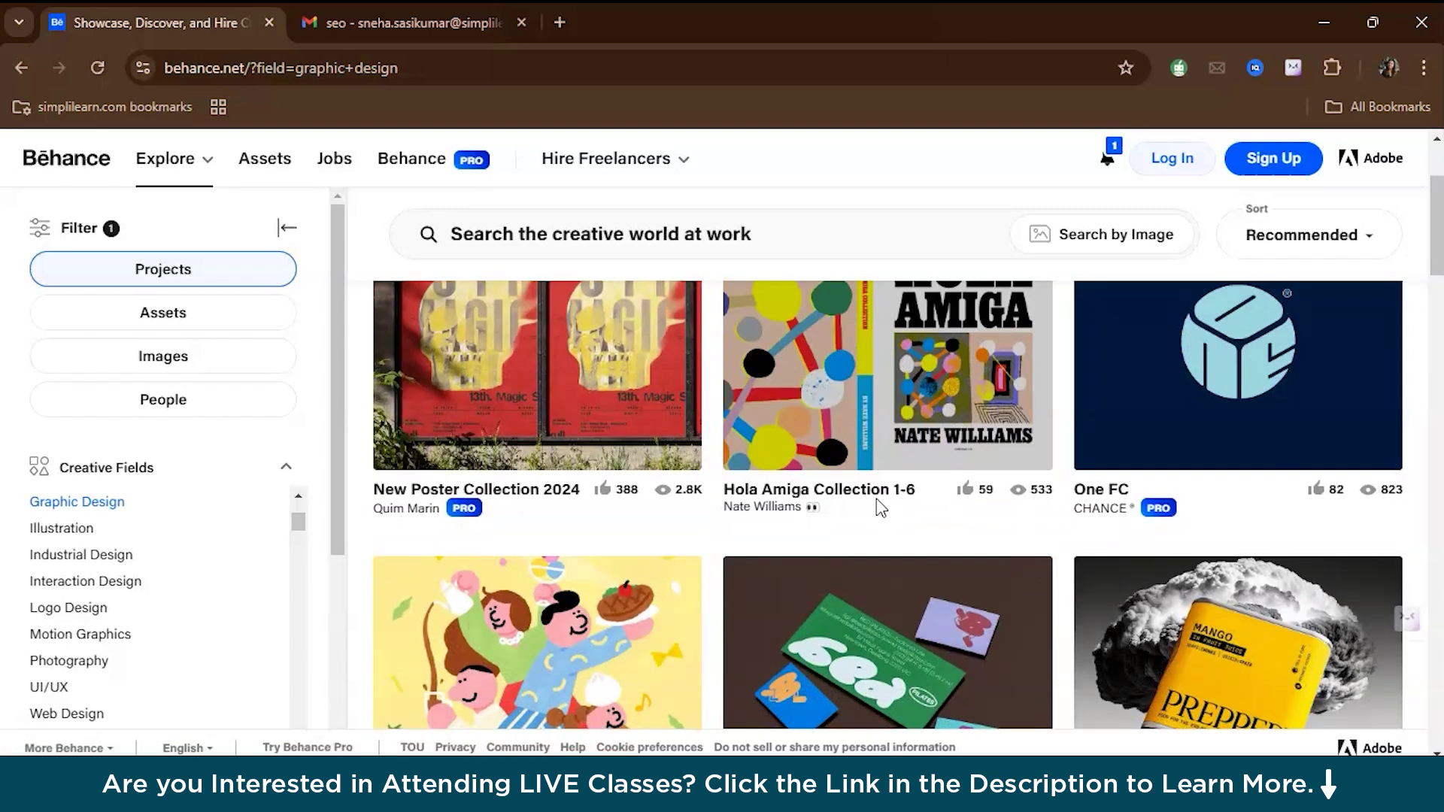
{"action": "scroll", "coordinate": [880, 510], "scroll_direction": "down", "scroll_amount": 2}
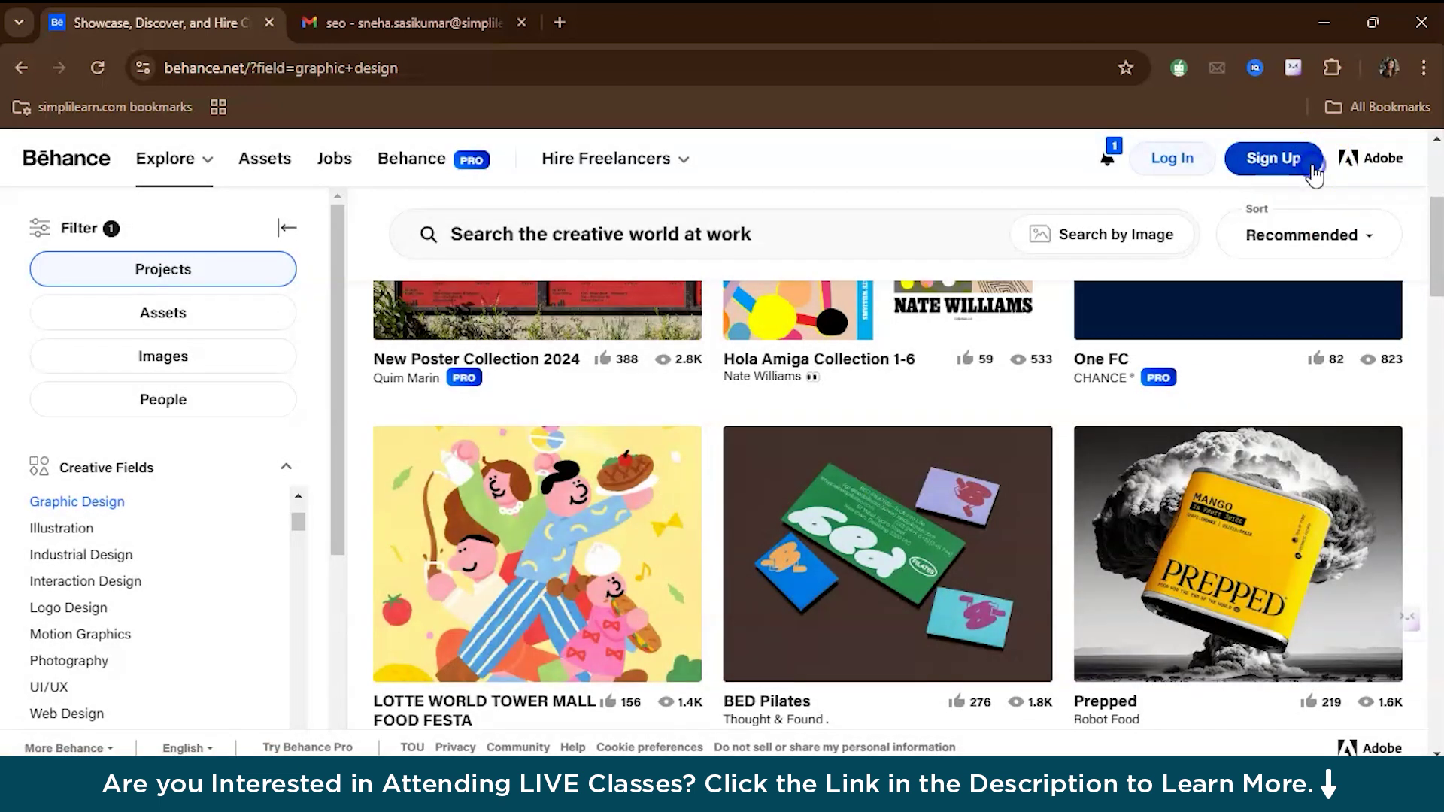
Create a new Behance account by signing up with Google.
{"action": "left_click", "coordinate": [1313, 173]}
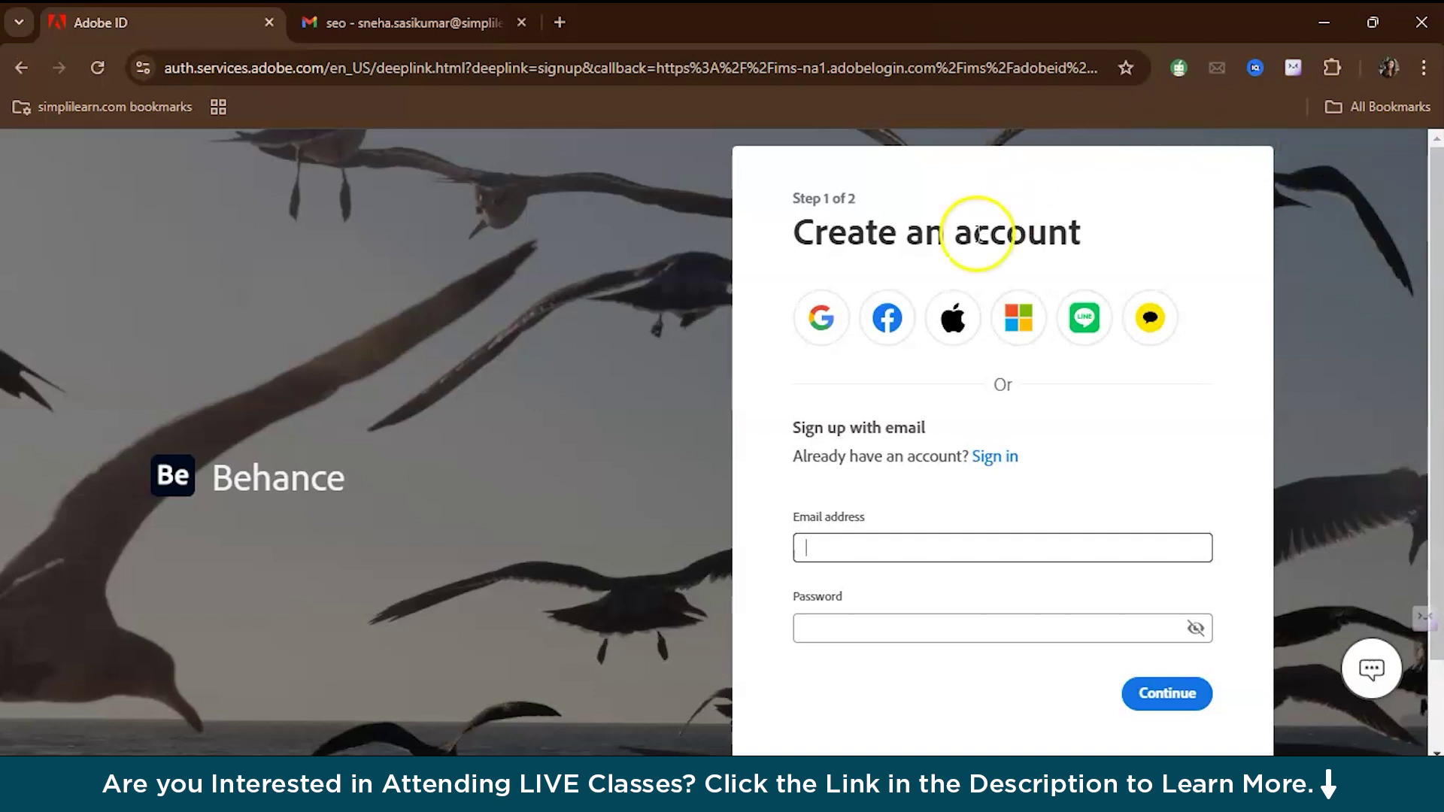
{"action": "left_click", "coordinate": [823, 340]}
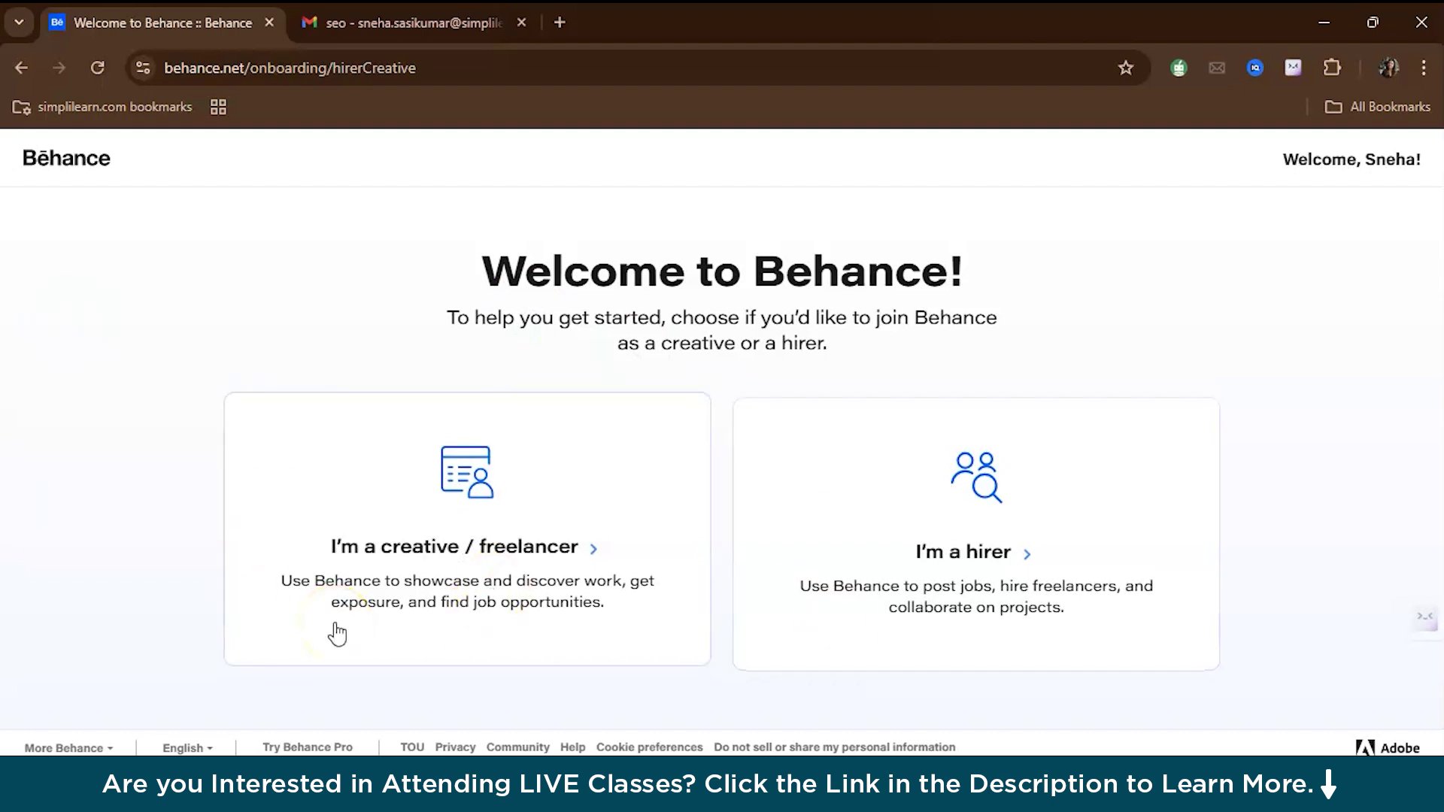
Join Behance as a creative/freelancer and browse the topic picker.
{"action": "left_click", "coordinate": [562, 500]}
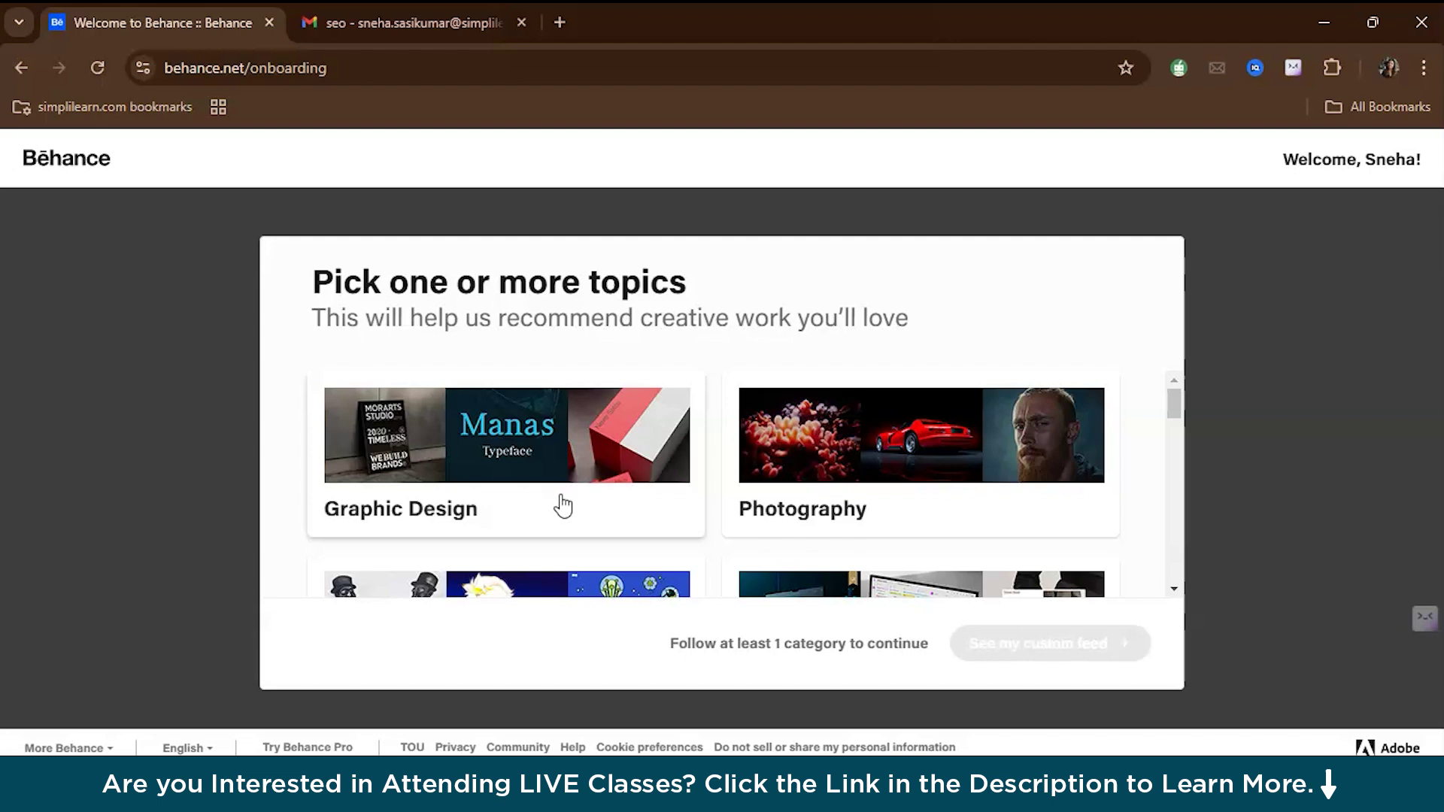
{"action": "scroll", "coordinate": [562, 505], "scroll_direction": "down", "scroll_amount": 1}
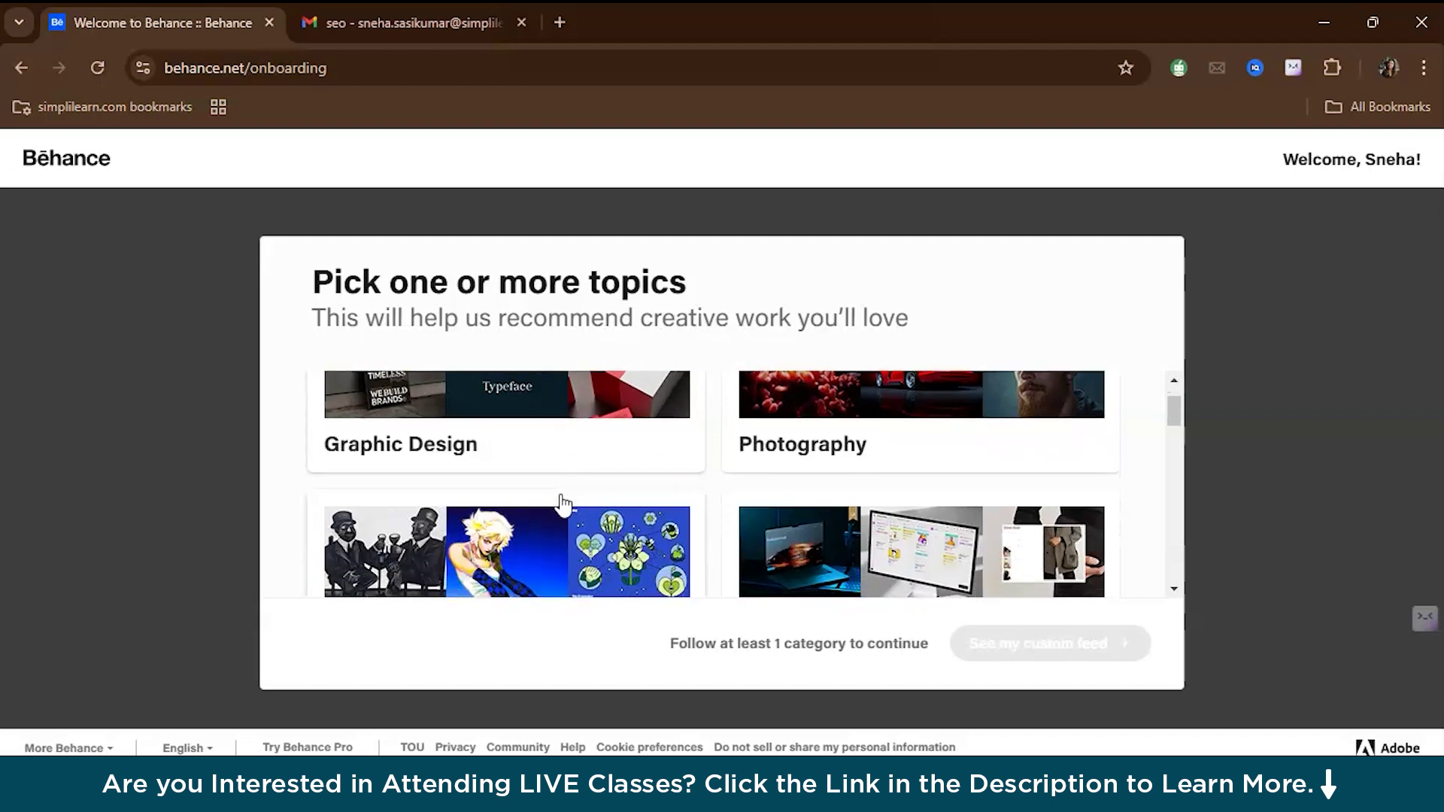
{"action": "scroll", "coordinate": [563, 506], "scroll_direction": "up", "scroll_amount": 1}
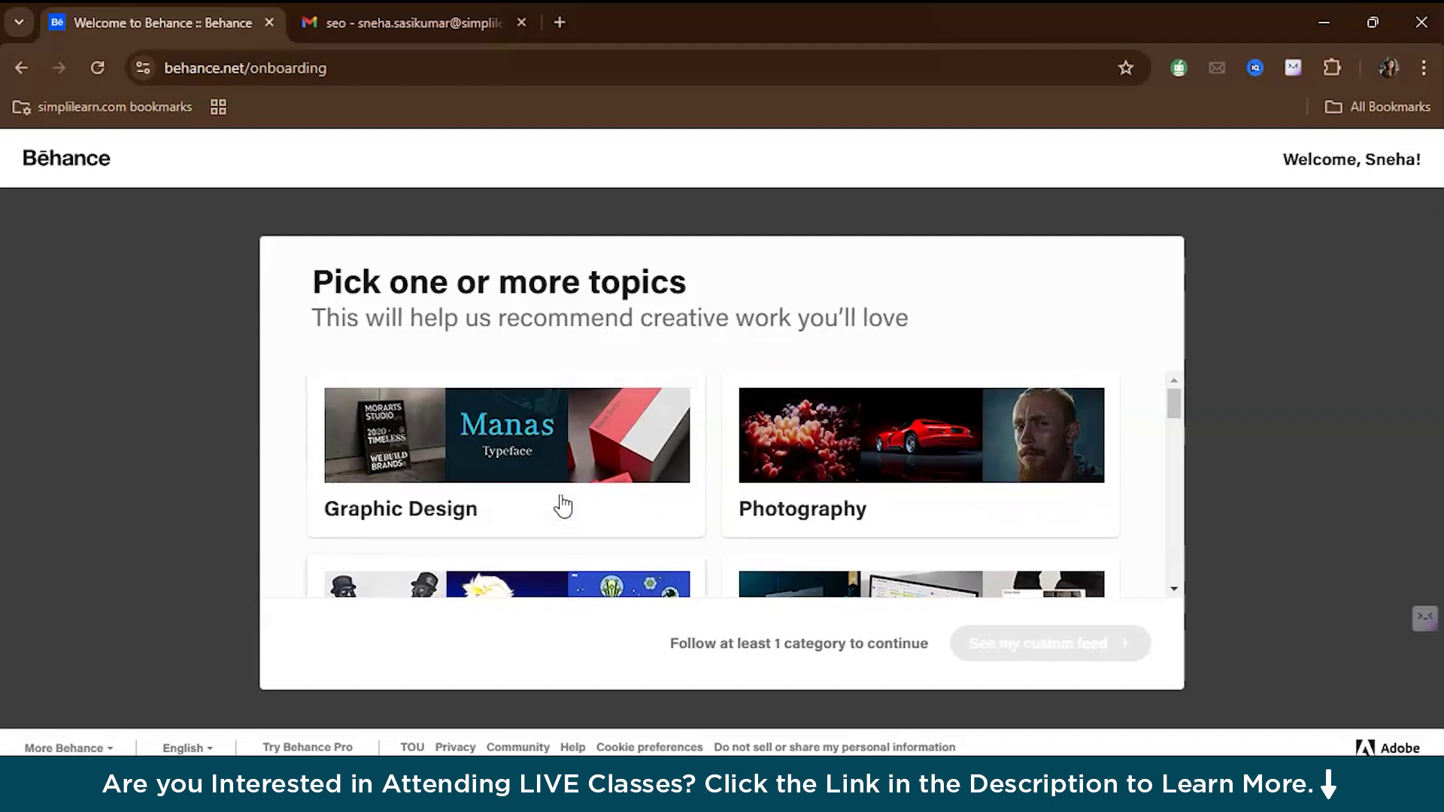
{"action": "scroll", "coordinate": [563, 506], "scroll_direction": "down", "scroll_amount": 2}
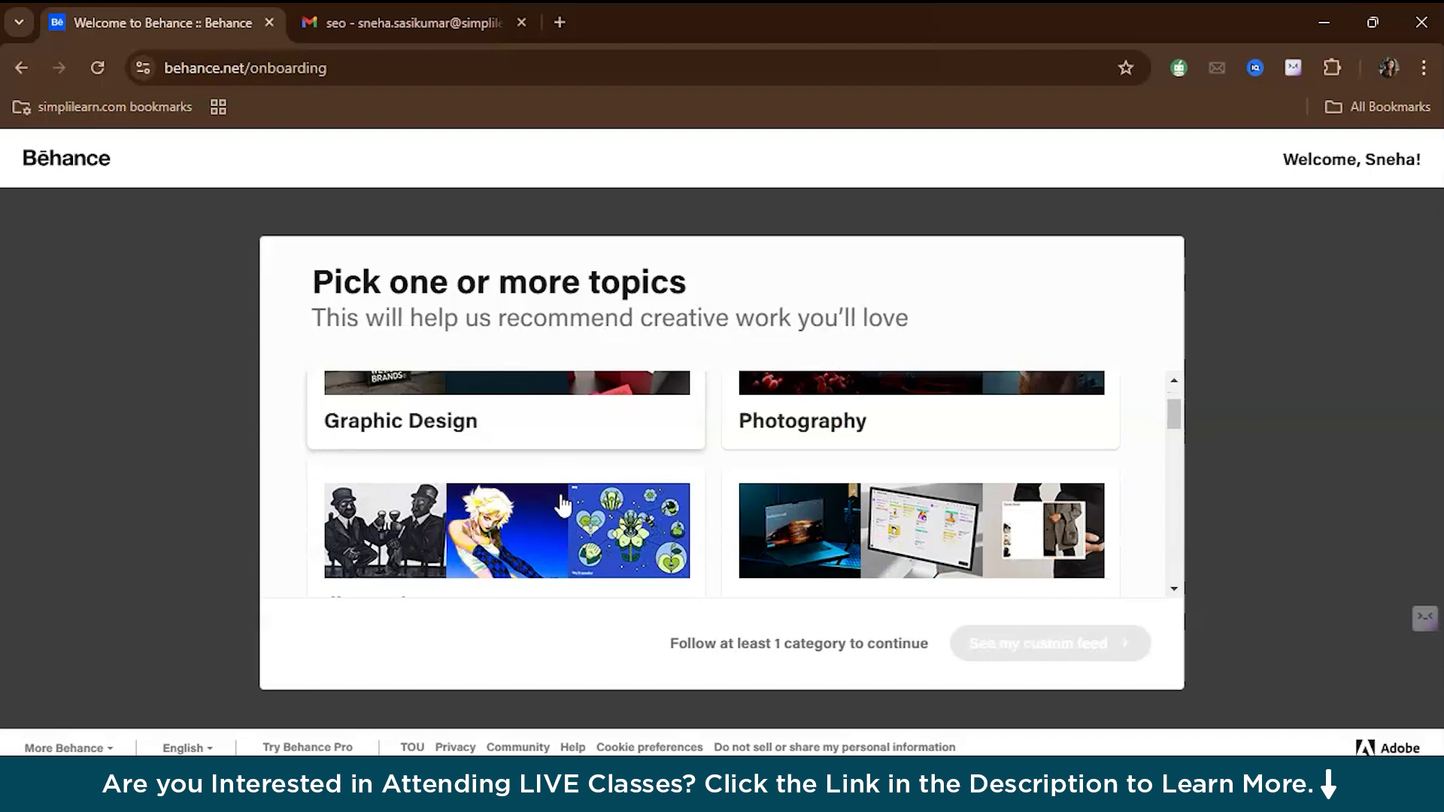
{"action": "scroll", "coordinate": [563, 506], "scroll_direction": "down", "scroll_amount": 3}
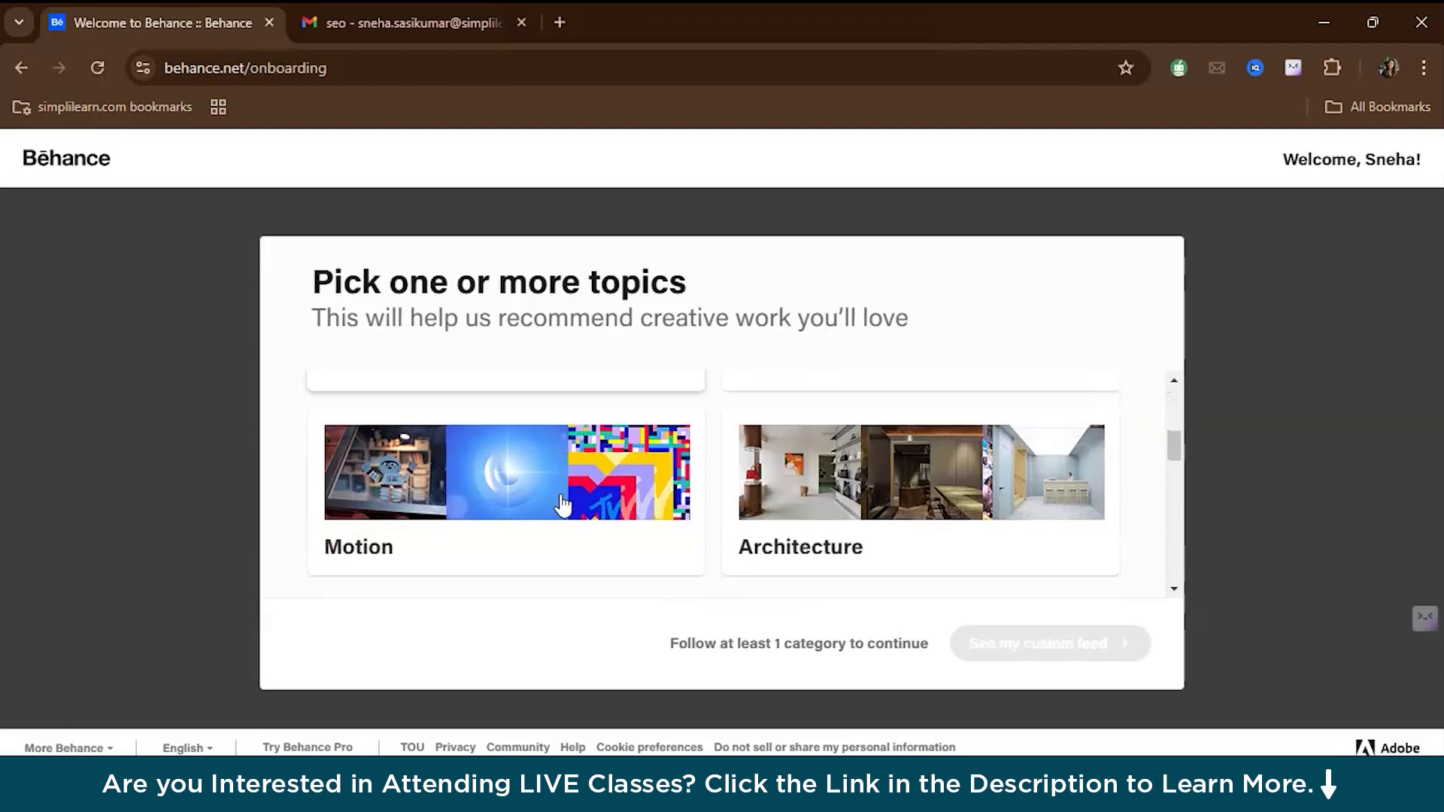
{"action": "scroll", "coordinate": [661, 484], "scroll_direction": "up", "scroll_amount": 2}
Follow the UI/UX and Product Design topics and request the custom feed.
{"action": "left_click", "coordinate": [880, 434]}
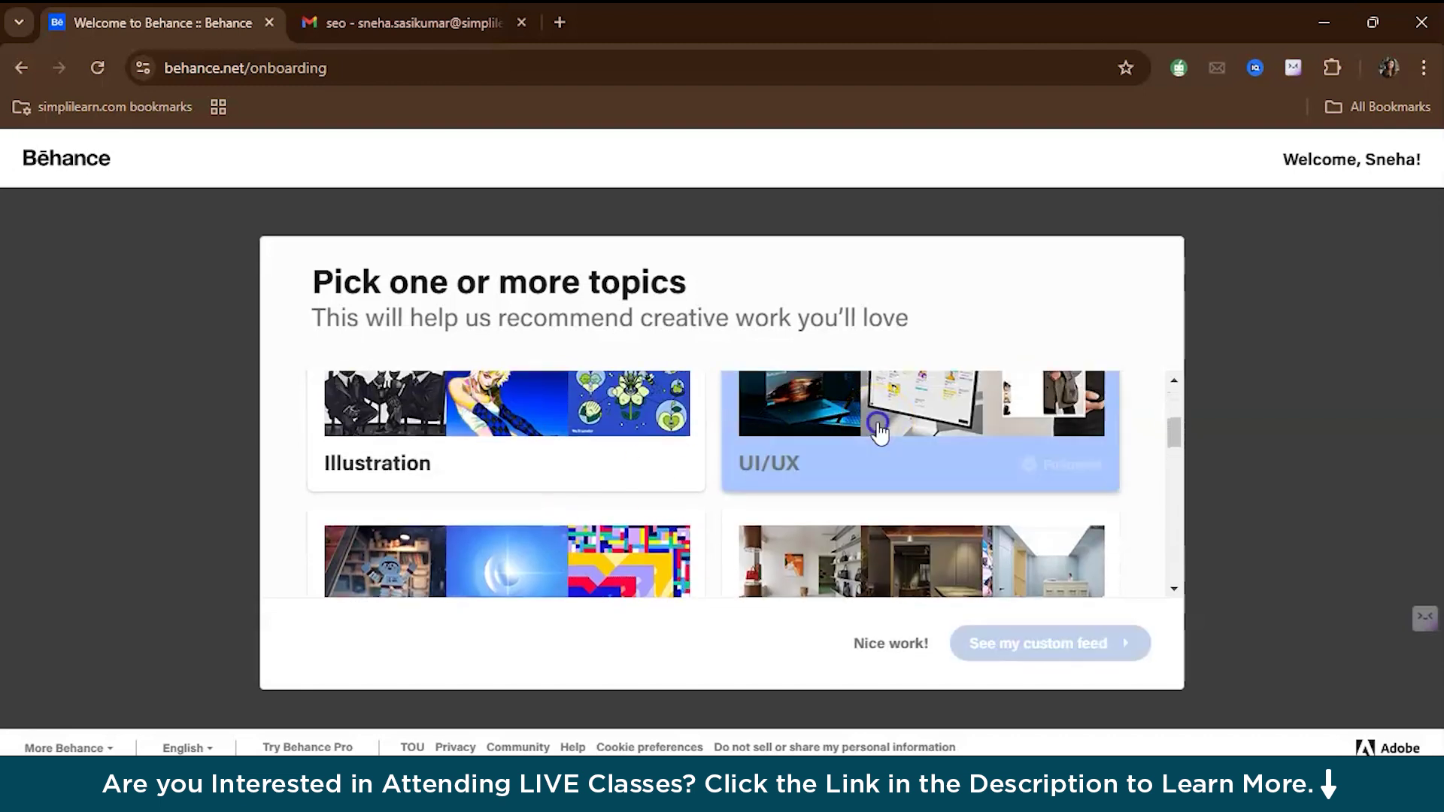
{"action": "scroll", "coordinate": [880, 434], "scroll_direction": "down", "scroll_amount": 5}
{"action": "scroll", "coordinate": [877, 428], "scroll_direction": "down", "scroll_amount": 3}
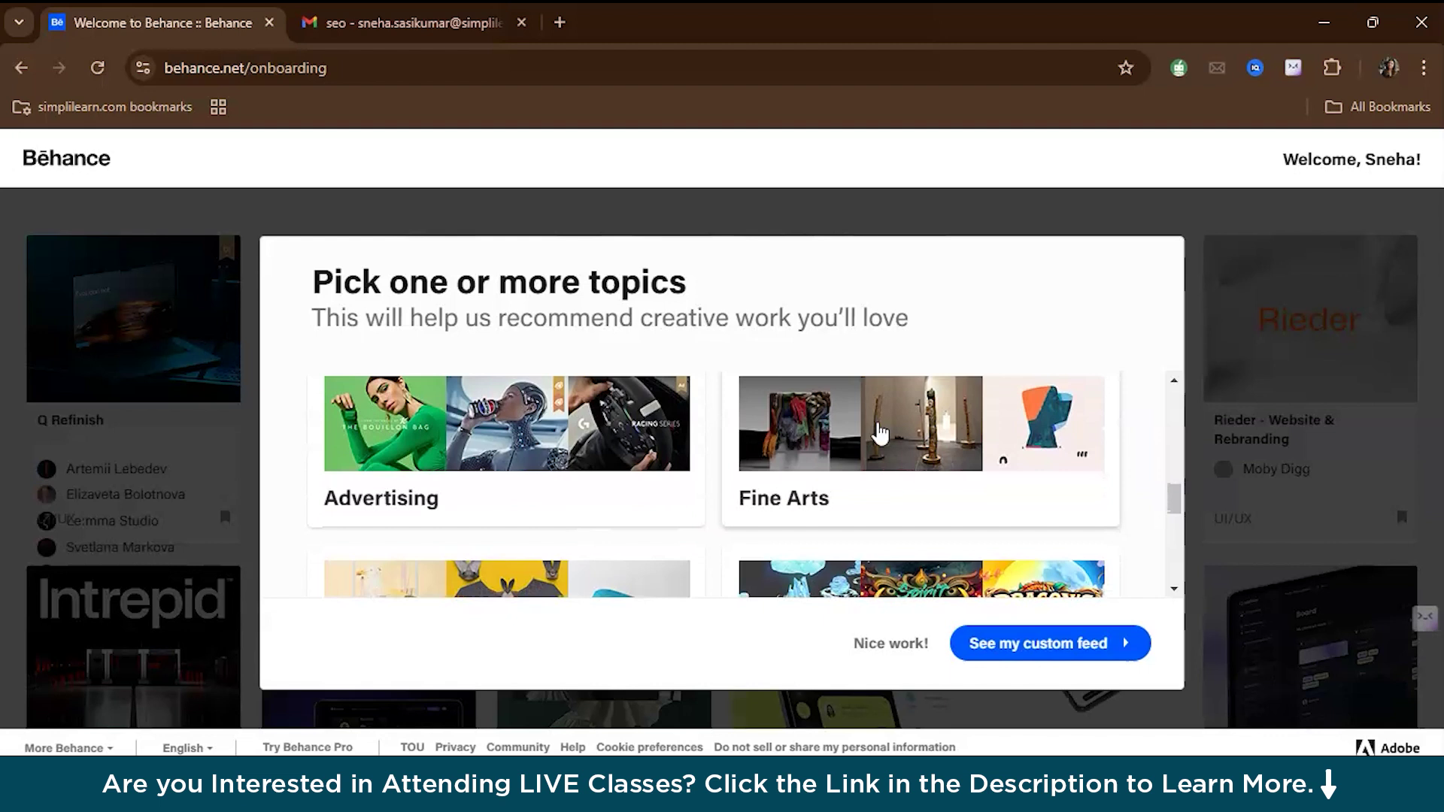
{"action": "scroll", "coordinate": [892, 409], "scroll_direction": "up", "scroll_amount": 2}
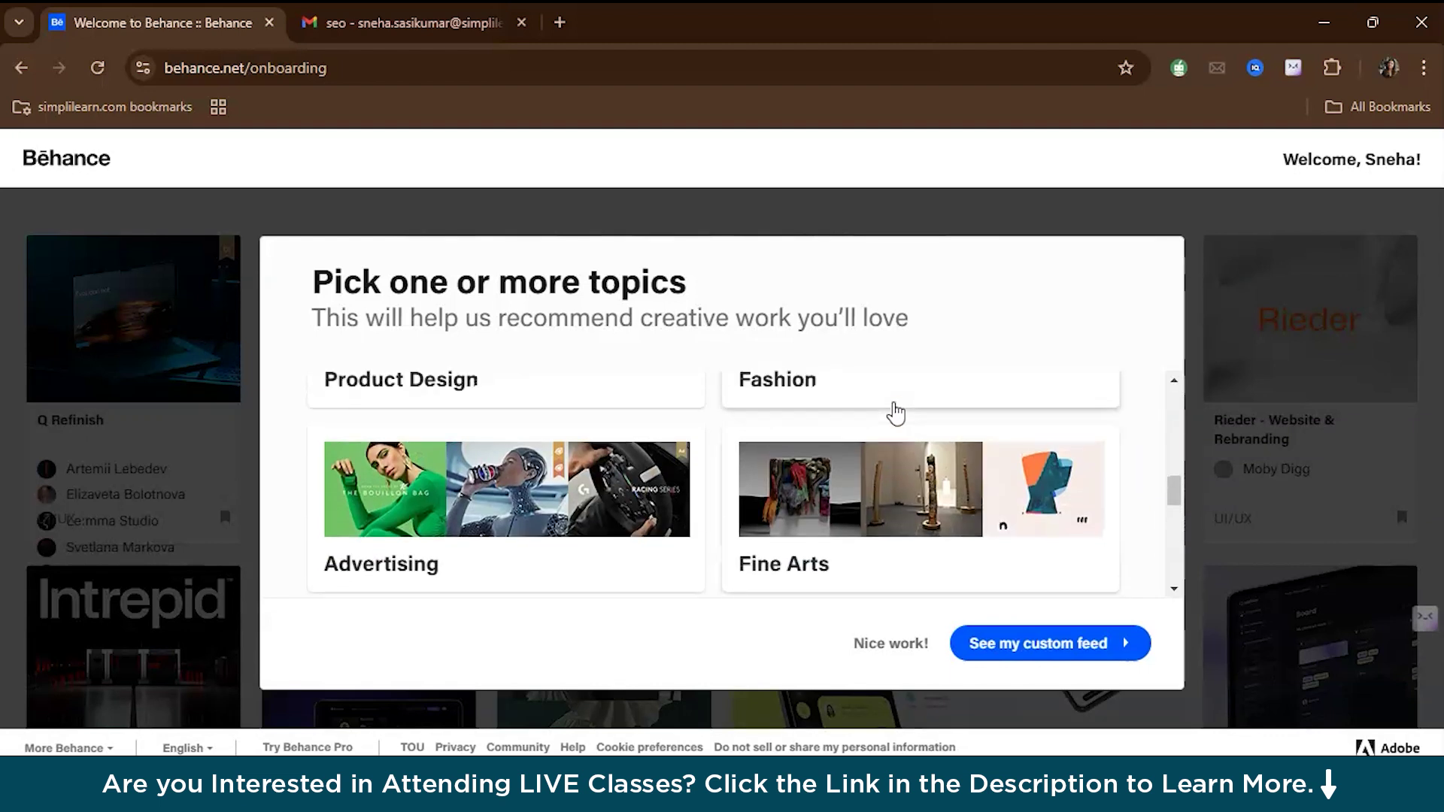
{"action": "scroll", "coordinate": [895, 413], "scroll_direction": "up", "scroll_amount": 1}
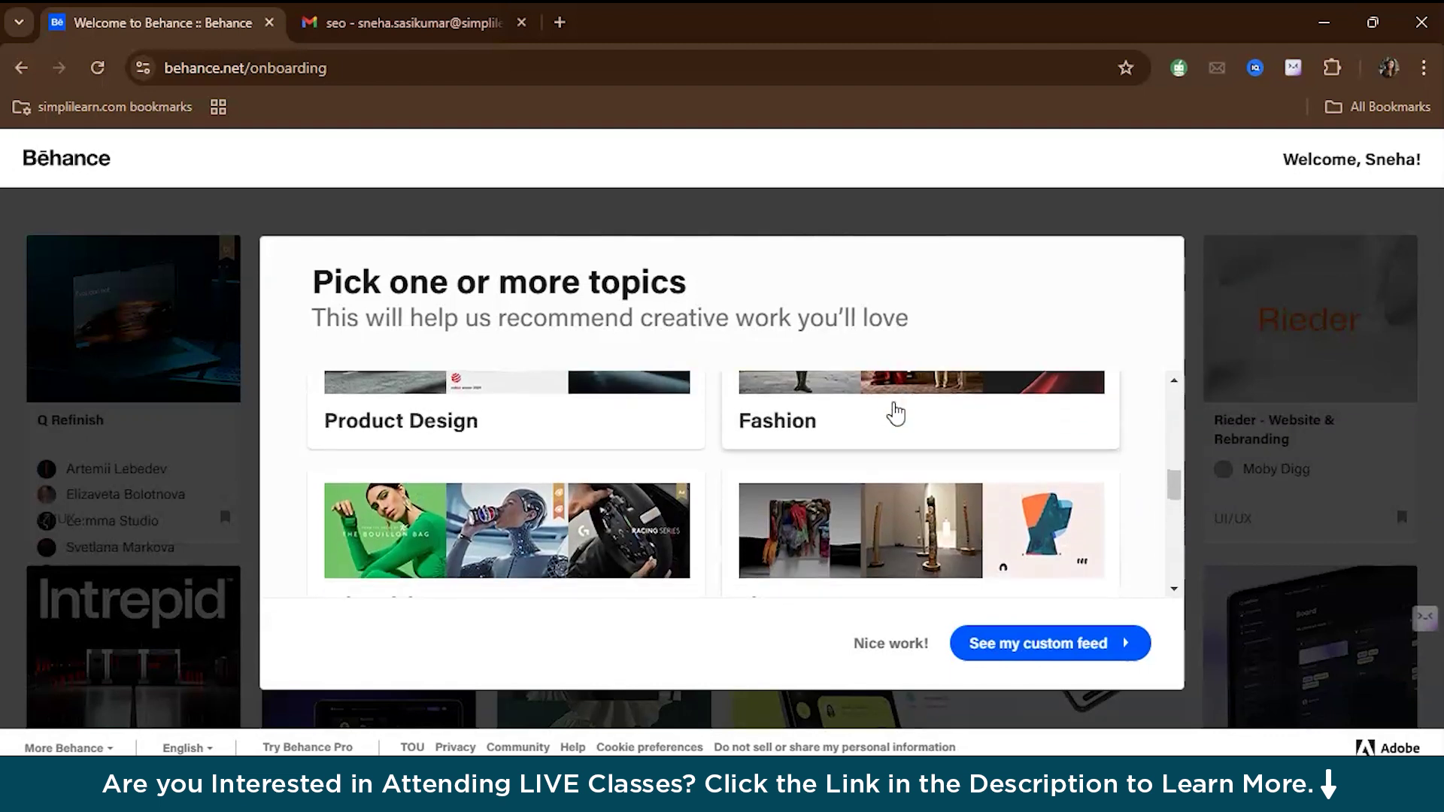
{"action": "left_click", "coordinate": [576, 406]}
{"action": "left_click", "coordinate": [1007, 665]}
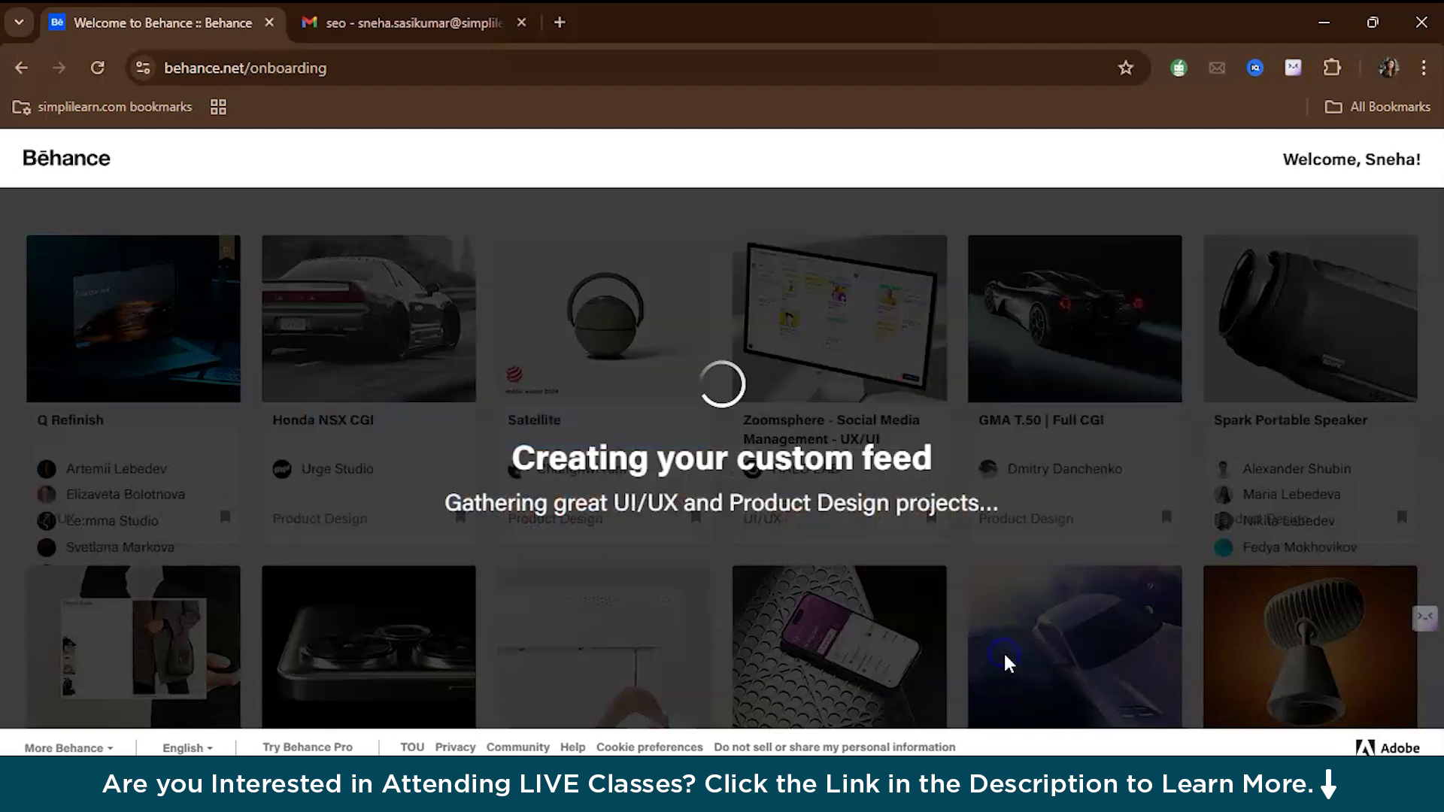
Permanently dismiss the welcome panel and go to Behance Profile from the avatar menu.
{"action": "scroll", "coordinate": [1007, 665], "scroll_direction": "down", "scroll_amount": 9}
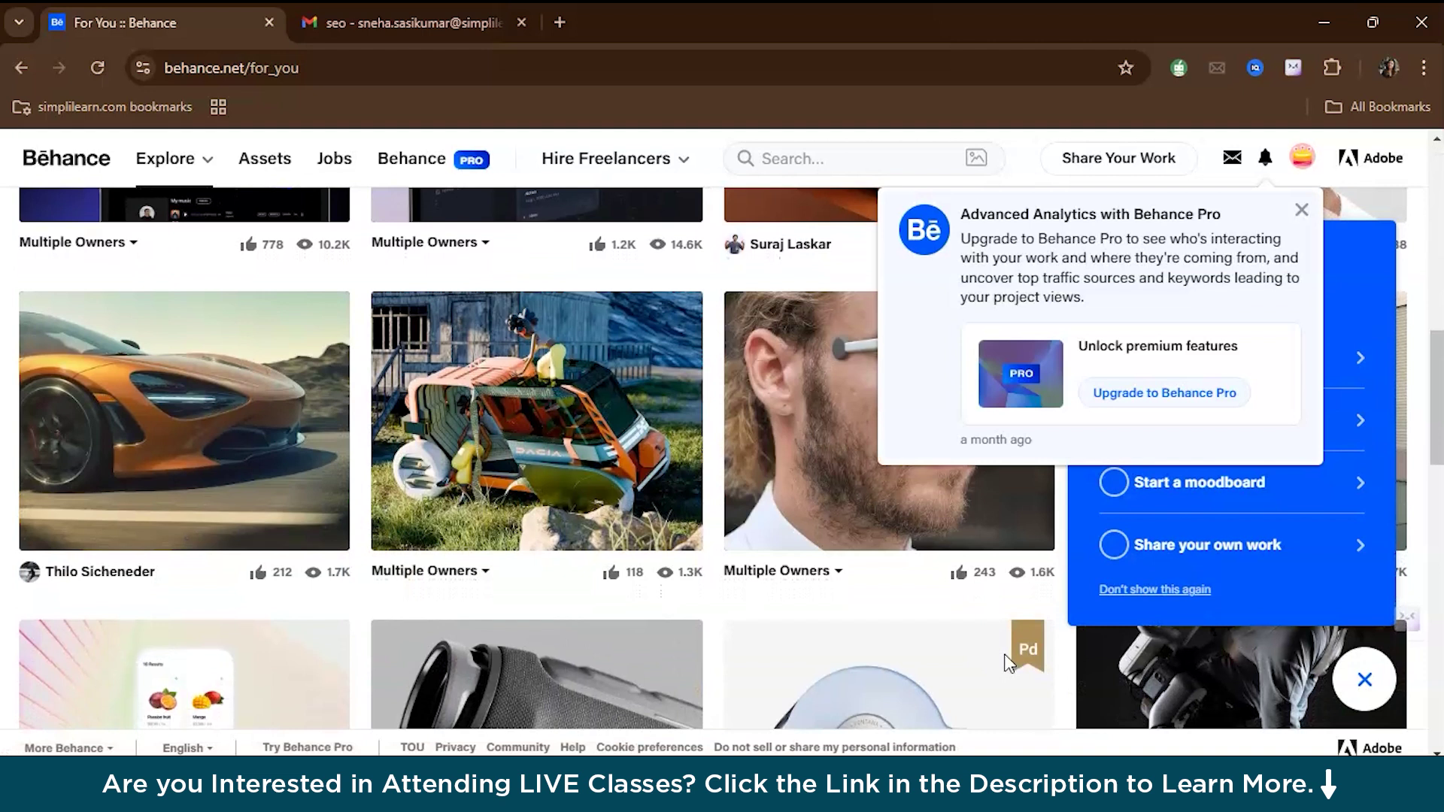
{"action": "scroll", "coordinate": [1007, 665], "scroll_direction": "down", "scroll_amount": 5}
{"action": "scroll", "coordinate": [1008, 664], "scroll_direction": "up", "scroll_amount": 14}
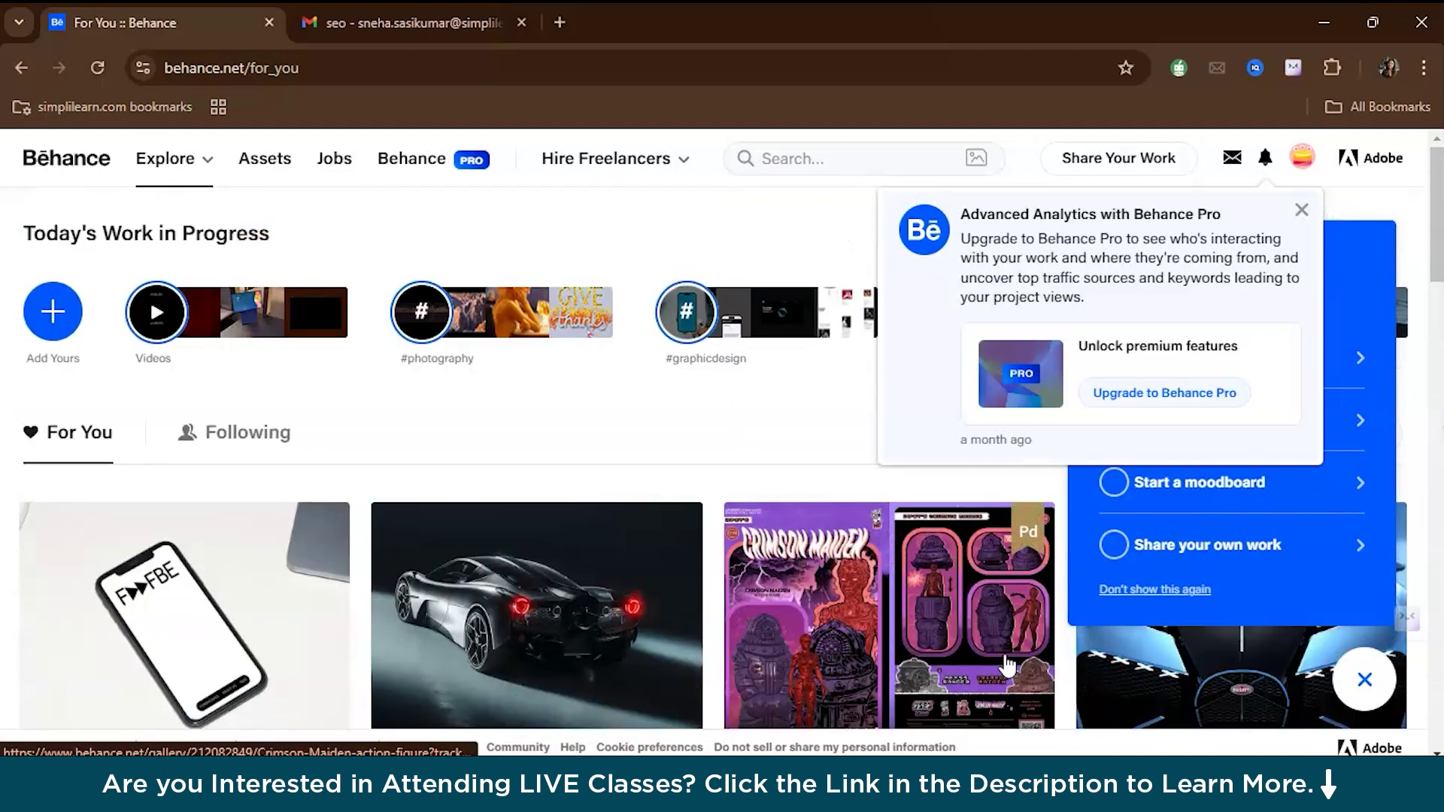
{"action": "left_click", "coordinate": [1171, 593]}
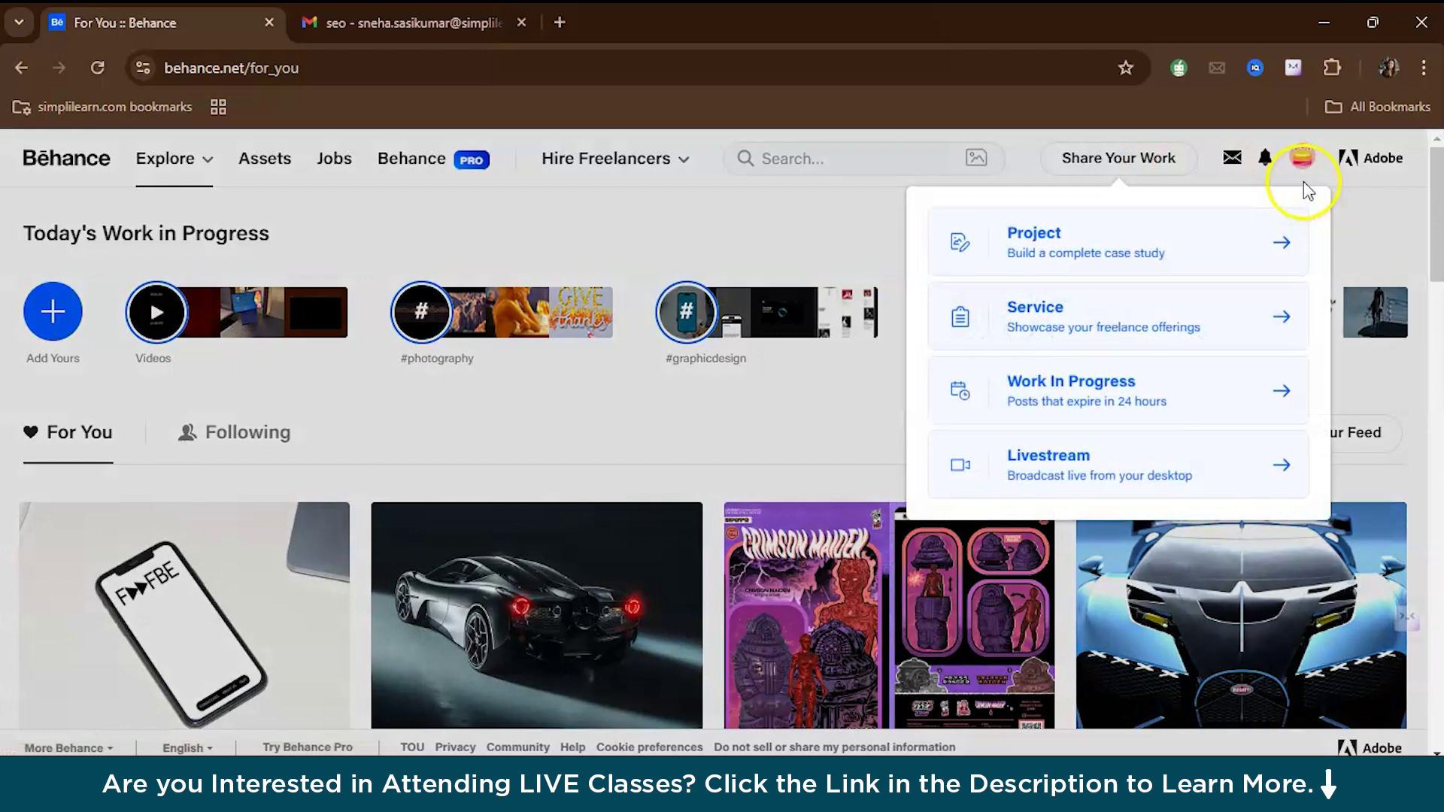
{"action": "left_click", "coordinate": [1303, 157]}
{"action": "left_click", "coordinate": [1098, 482]}
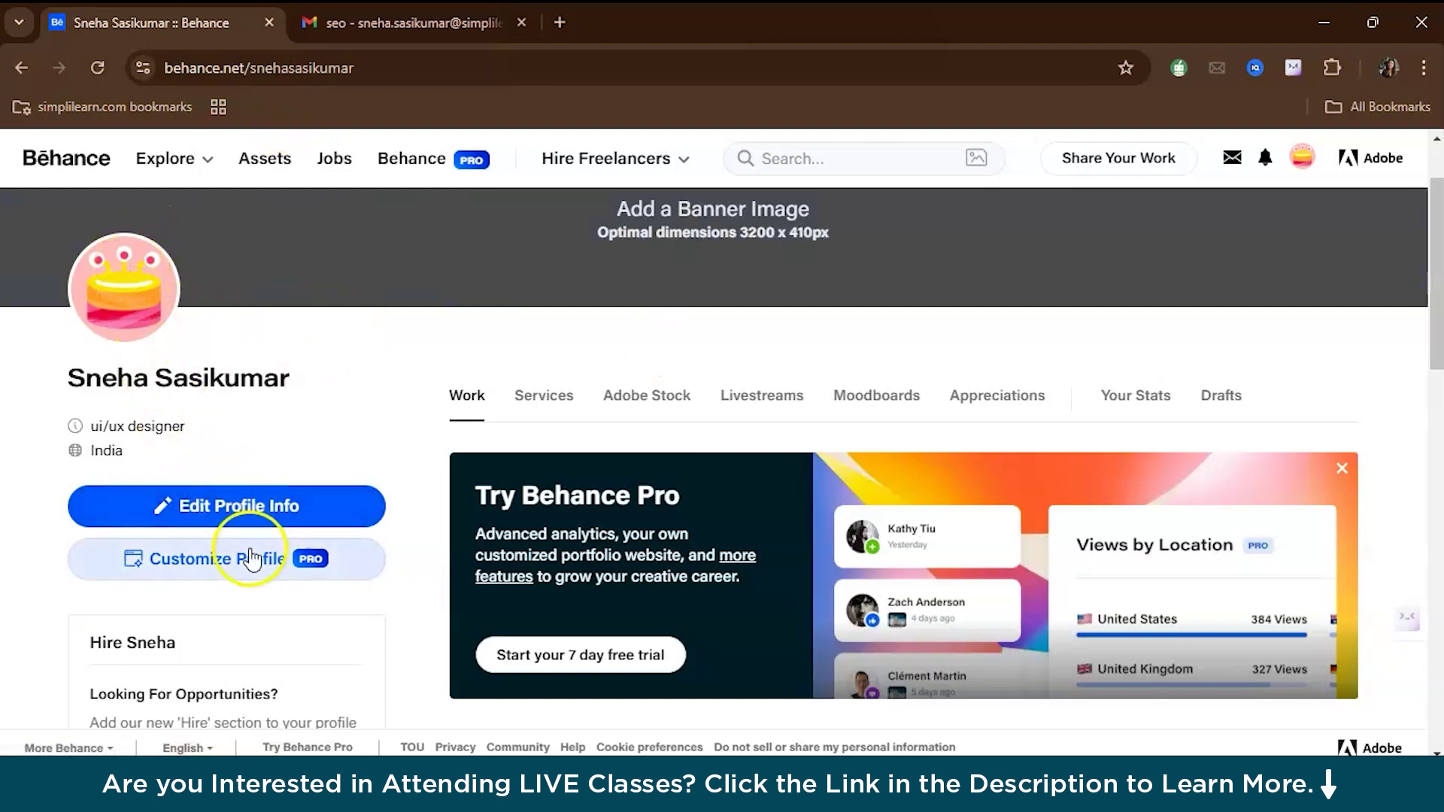
In the profile editor, load the 'profile pic' photo as avatar and stretch the crop over the whole image.
{"action": "left_click", "coordinate": [280, 512]}
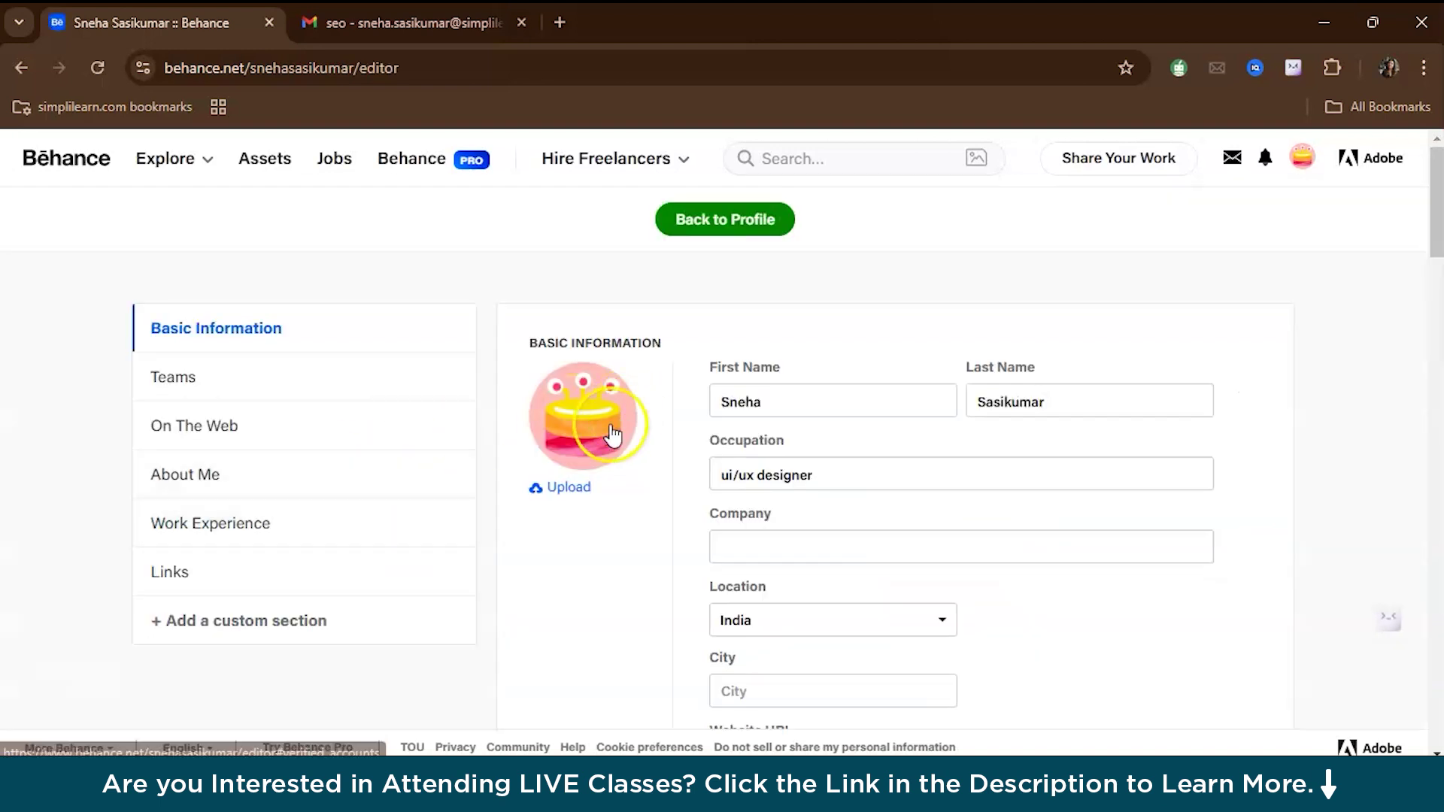
{"action": "left_click", "coordinate": [604, 433]}
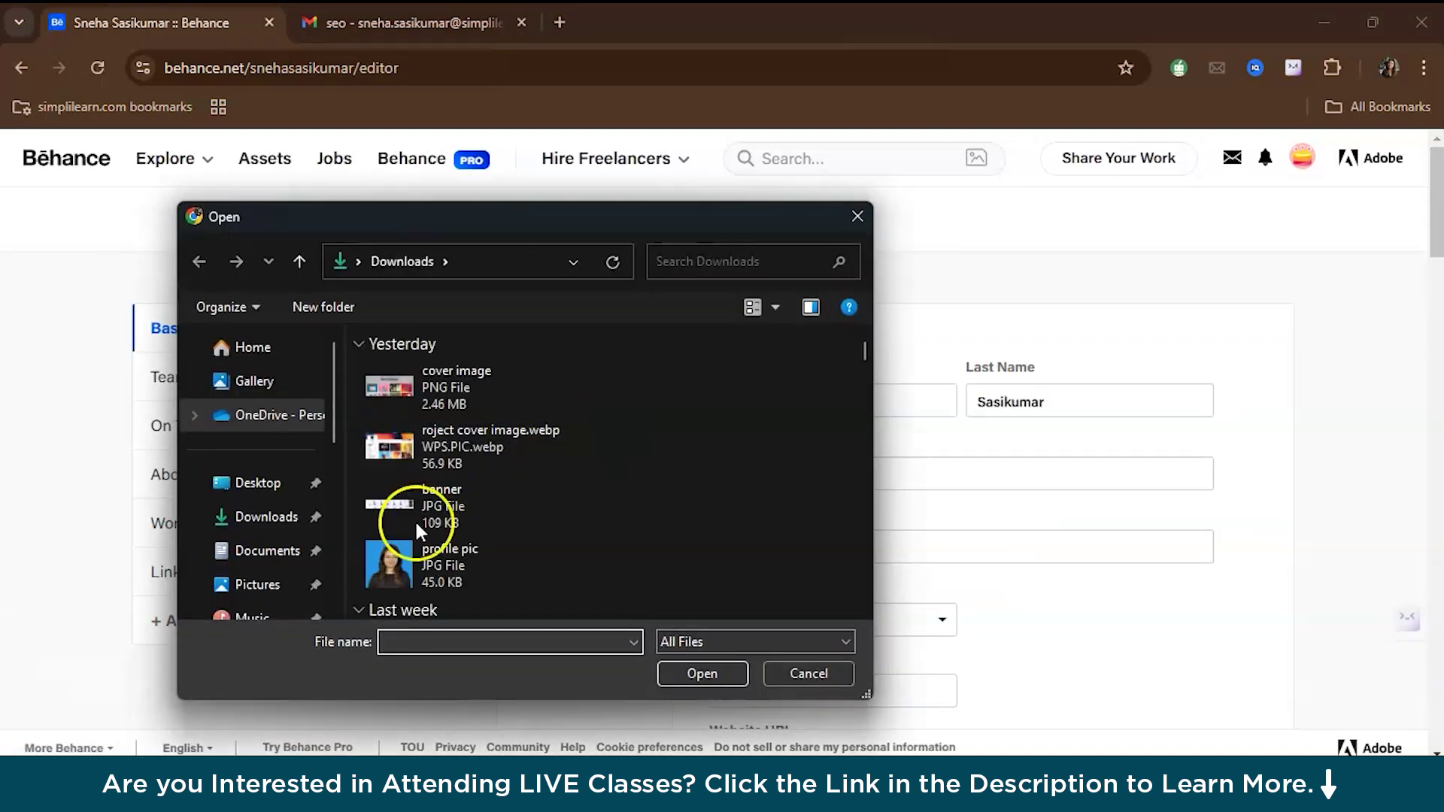
{"action": "double_click", "coordinate": [474, 561]}
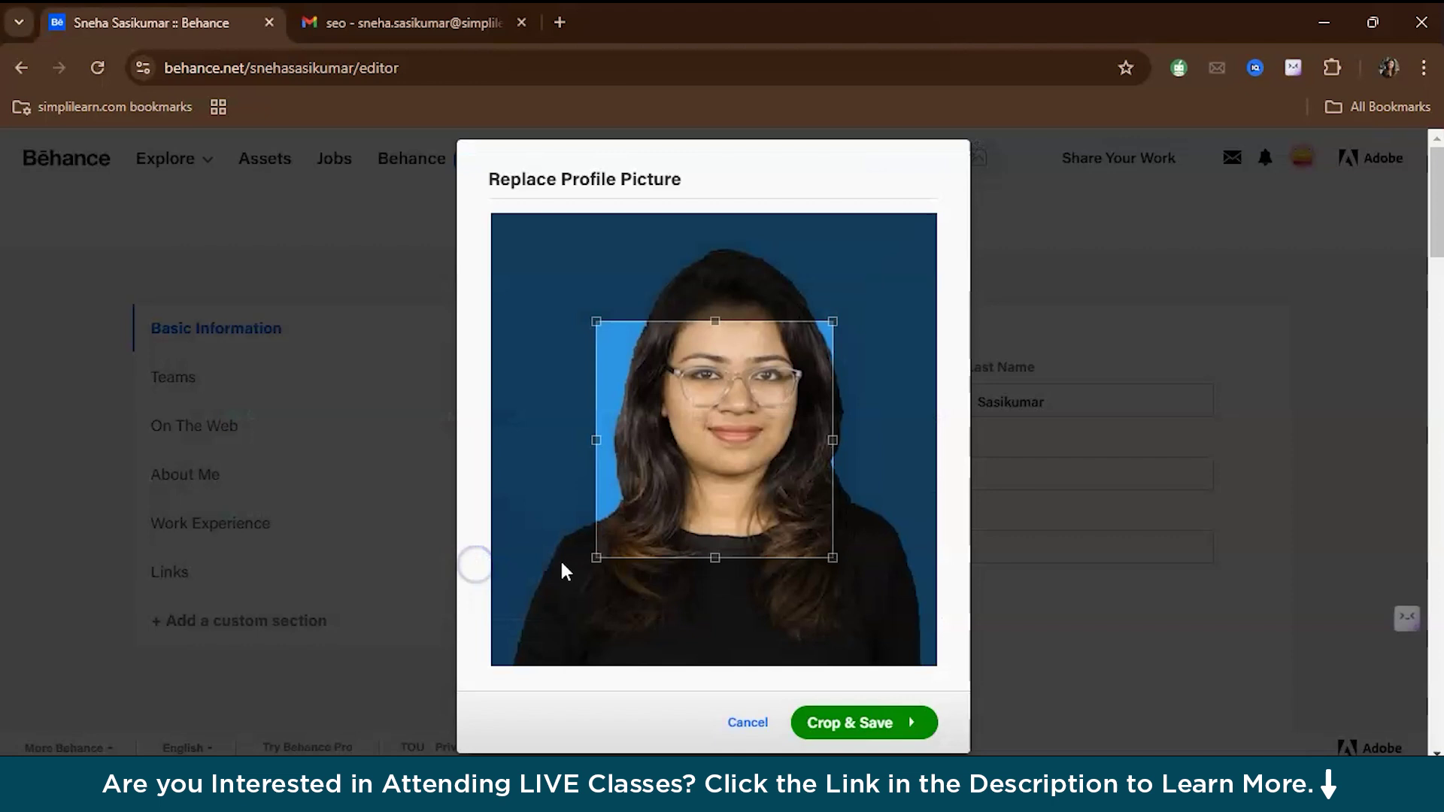
{"action": "left_click_drag", "start_coordinate": [596, 557], "coordinate": [493, 663]}
{"action": "left_click_drag", "start_coordinate": [833, 322], "coordinate": [956, 225]}
Crop & Save the profile photo, then review Basic Information (ui/ux designer, India) toward Teams.
{"action": "left_click", "coordinate": [855, 724]}
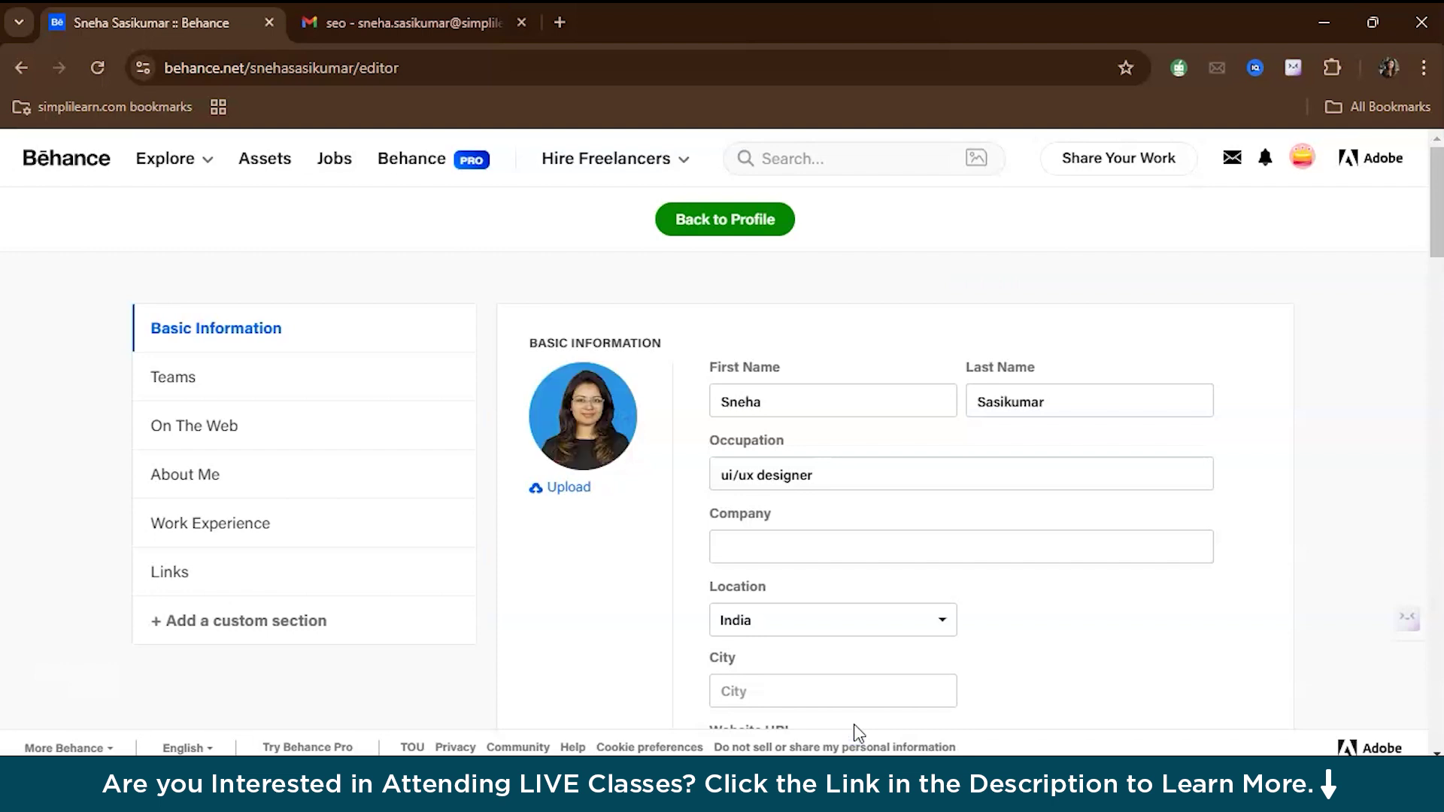
{"action": "scroll", "coordinate": [938, 509], "scroll_direction": "down", "scroll_amount": 1}
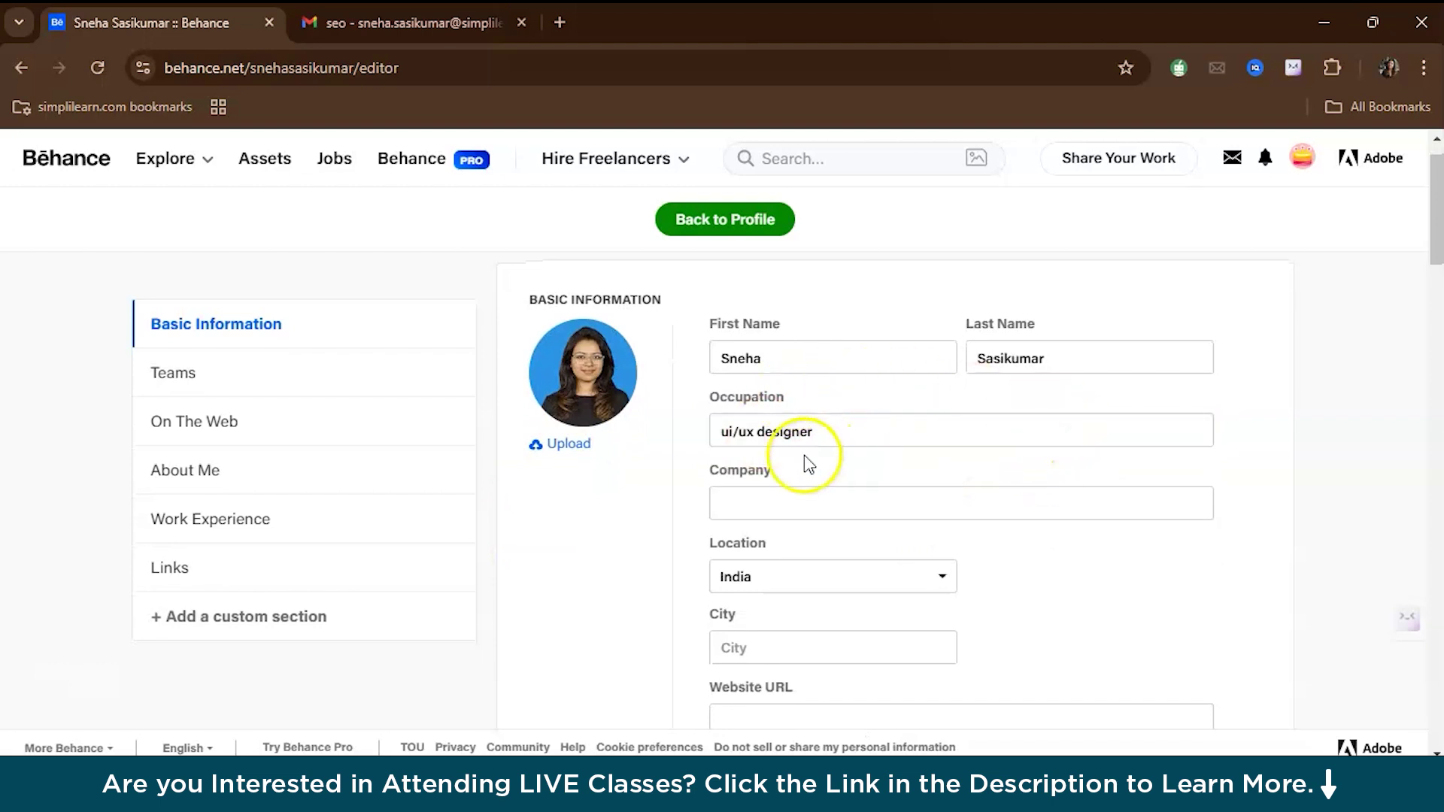
{"action": "scroll", "coordinate": [934, 467], "scroll_direction": "down", "scroll_amount": 2}
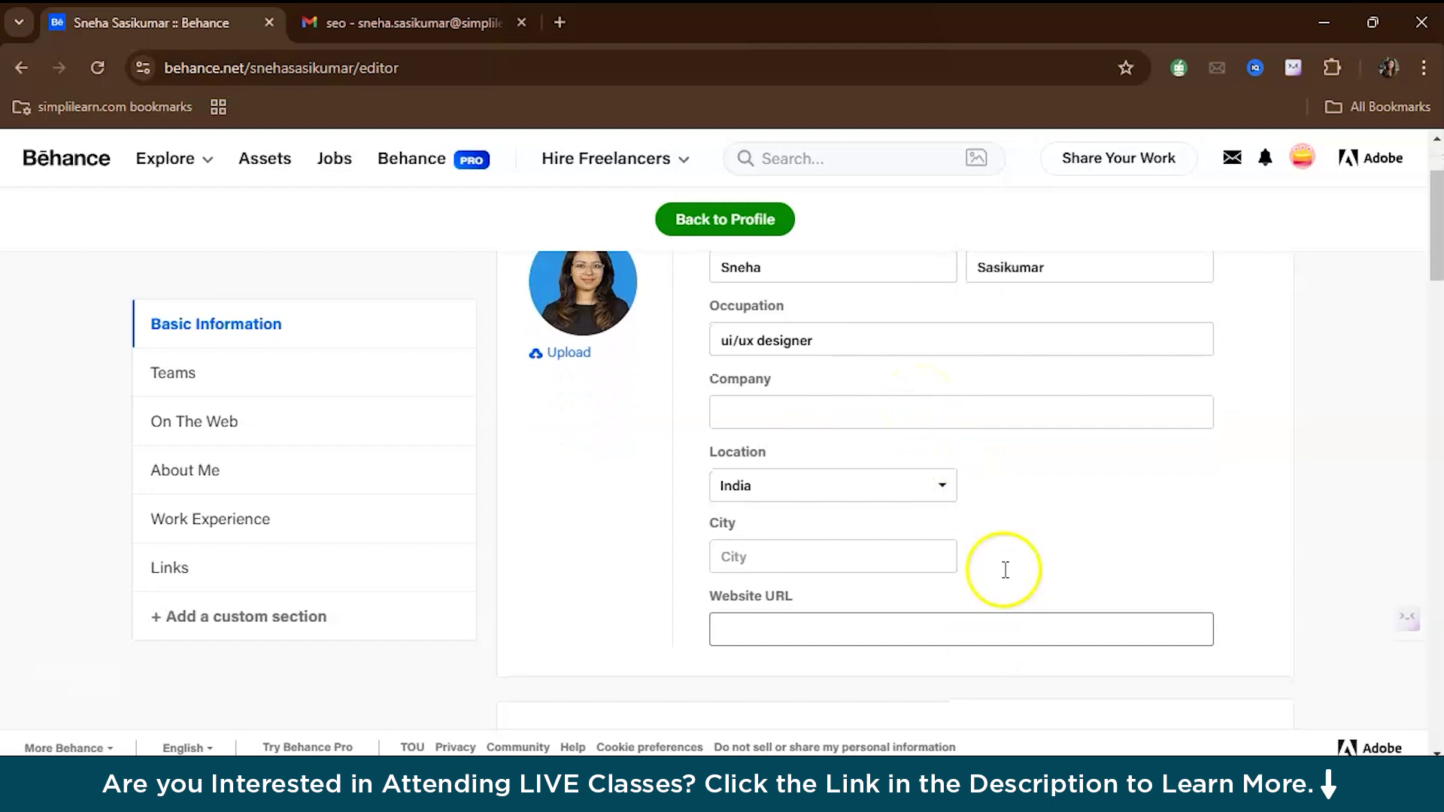
{"action": "scroll", "coordinate": [1286, 517], "scroll_direction": "down", "scroll_amount": 1}
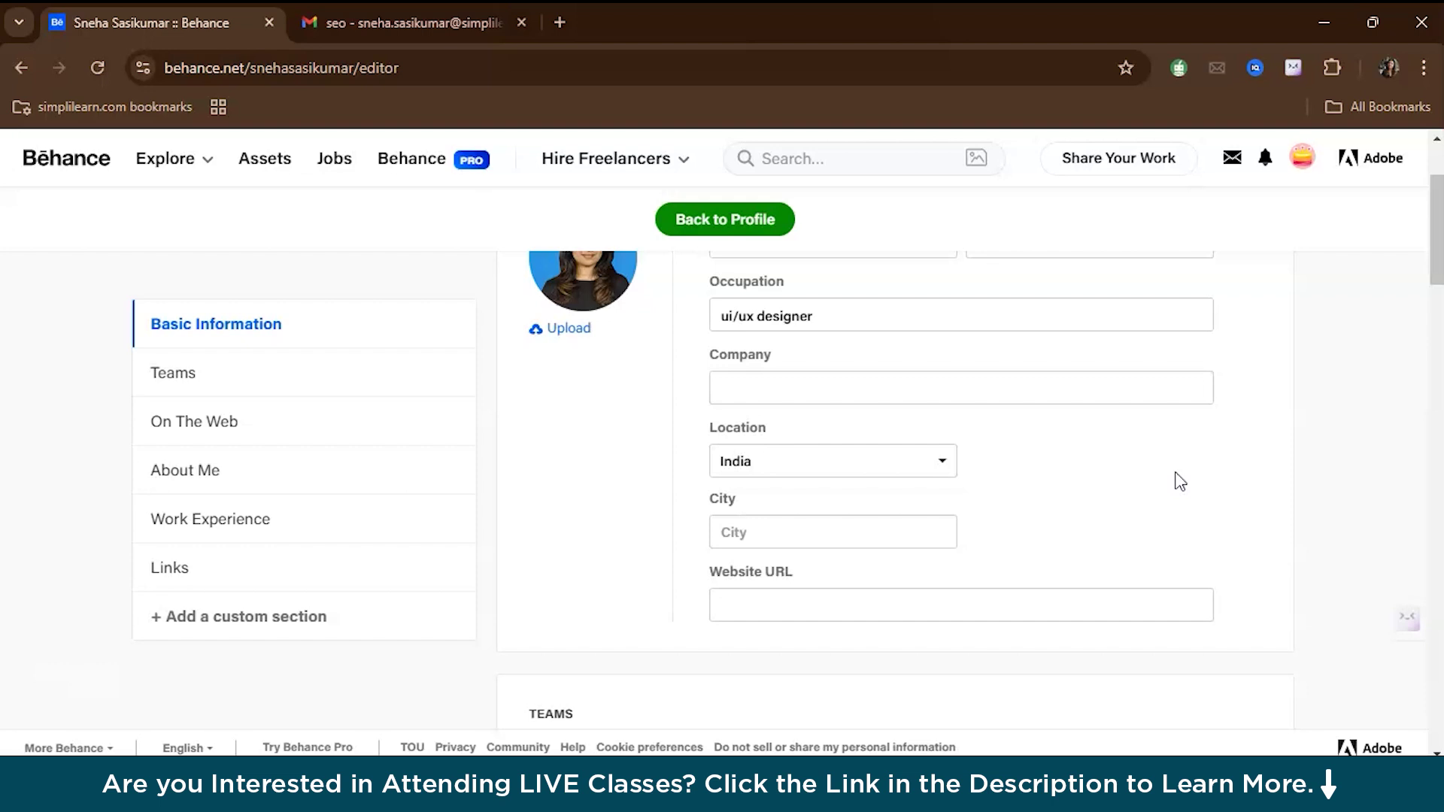
{"action": "scroll", "coordinate": [1178, 482], "scroll_direction": "down", "scroll_amount": 1}
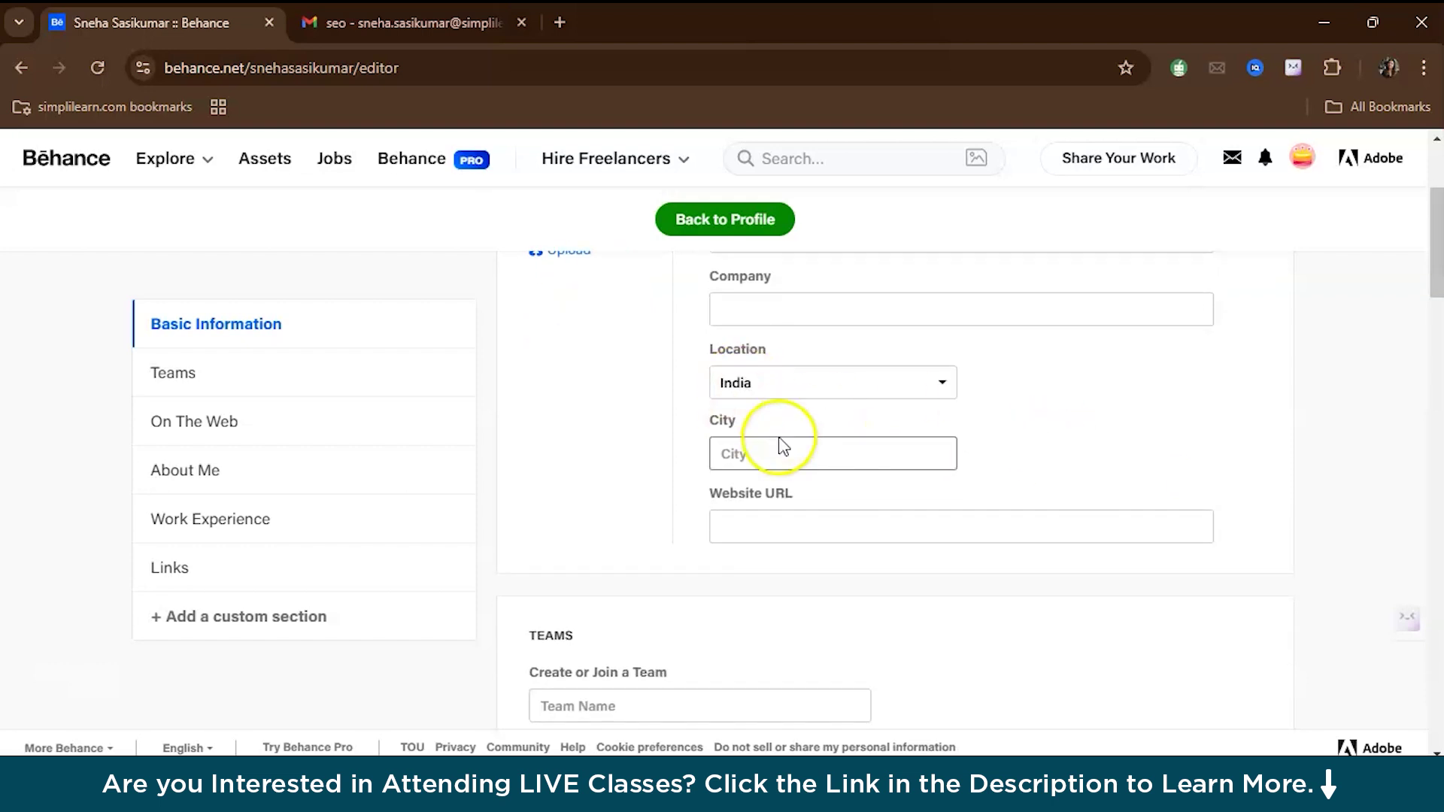
{"action": "scroll", "coordinate": [1038, 513], "scroll_direction": "down", "scroll_amount": 1}
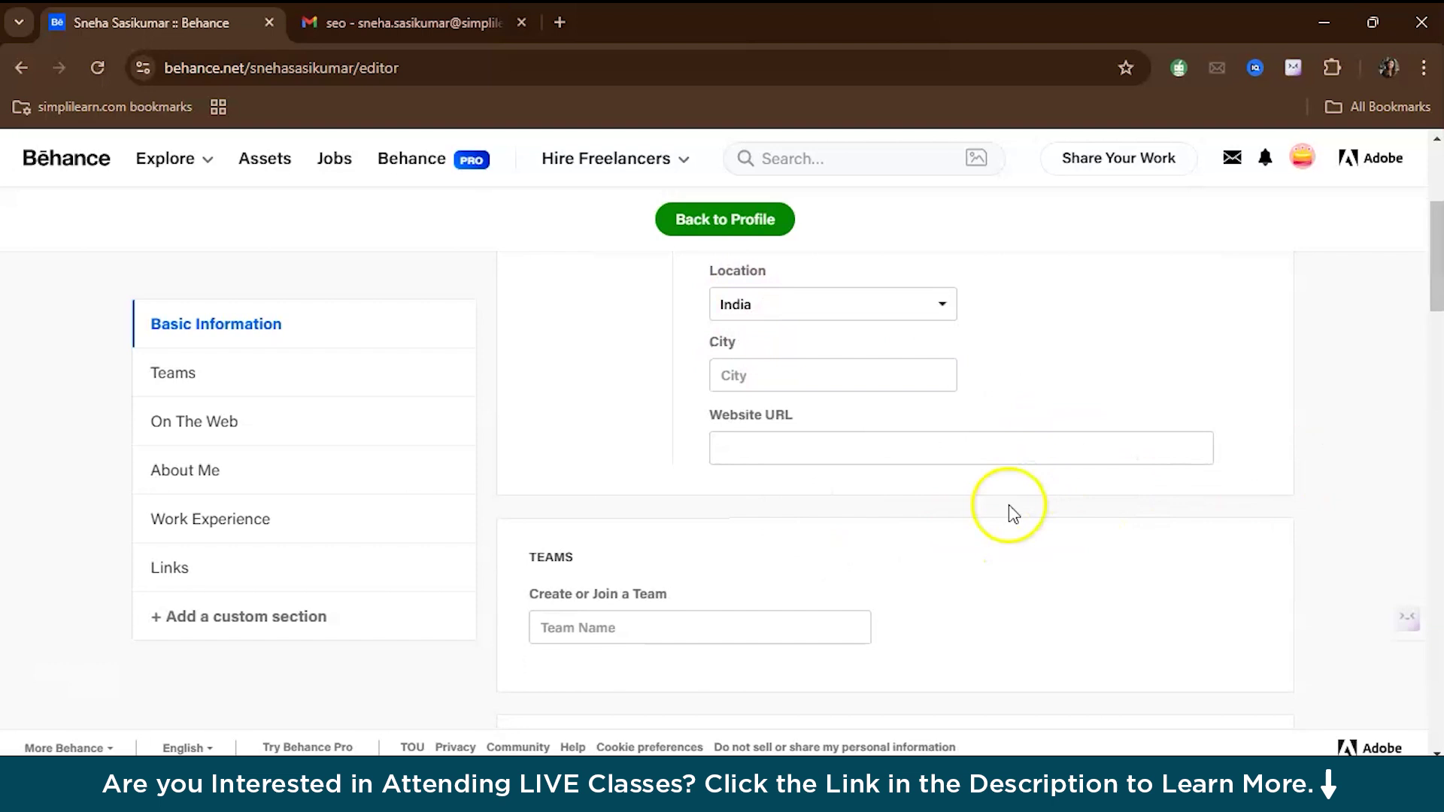
{"action": "scroll", "coordinate": [1008, 511], "scroll_direction": "down", "scroll_amount": 3}
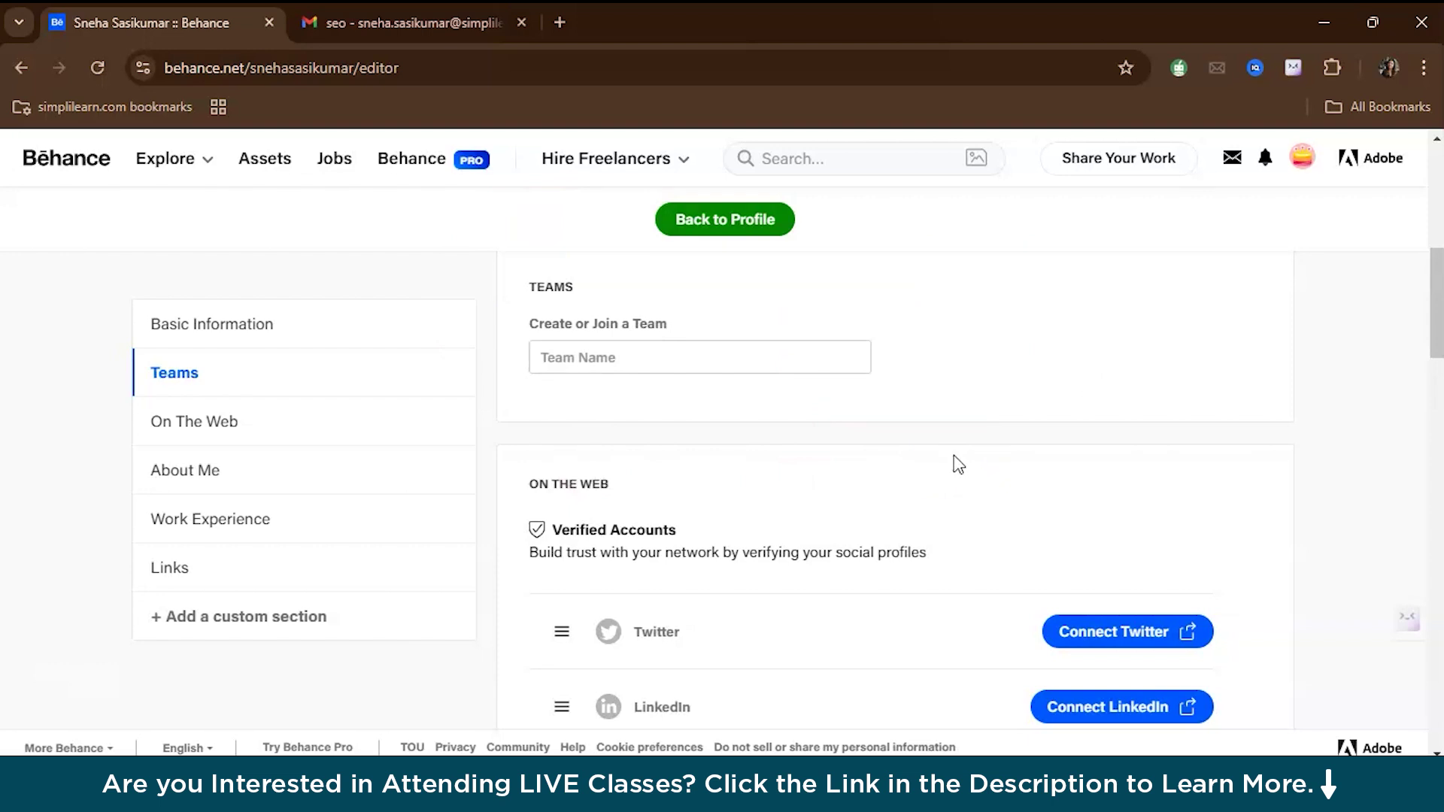
Start adding a Facebook username under Other Profiles, then move down to About Me.
{"action": "scroll", "coordinate": [955, 461], "scroll_direction": "down", "scroll_amount": 3}
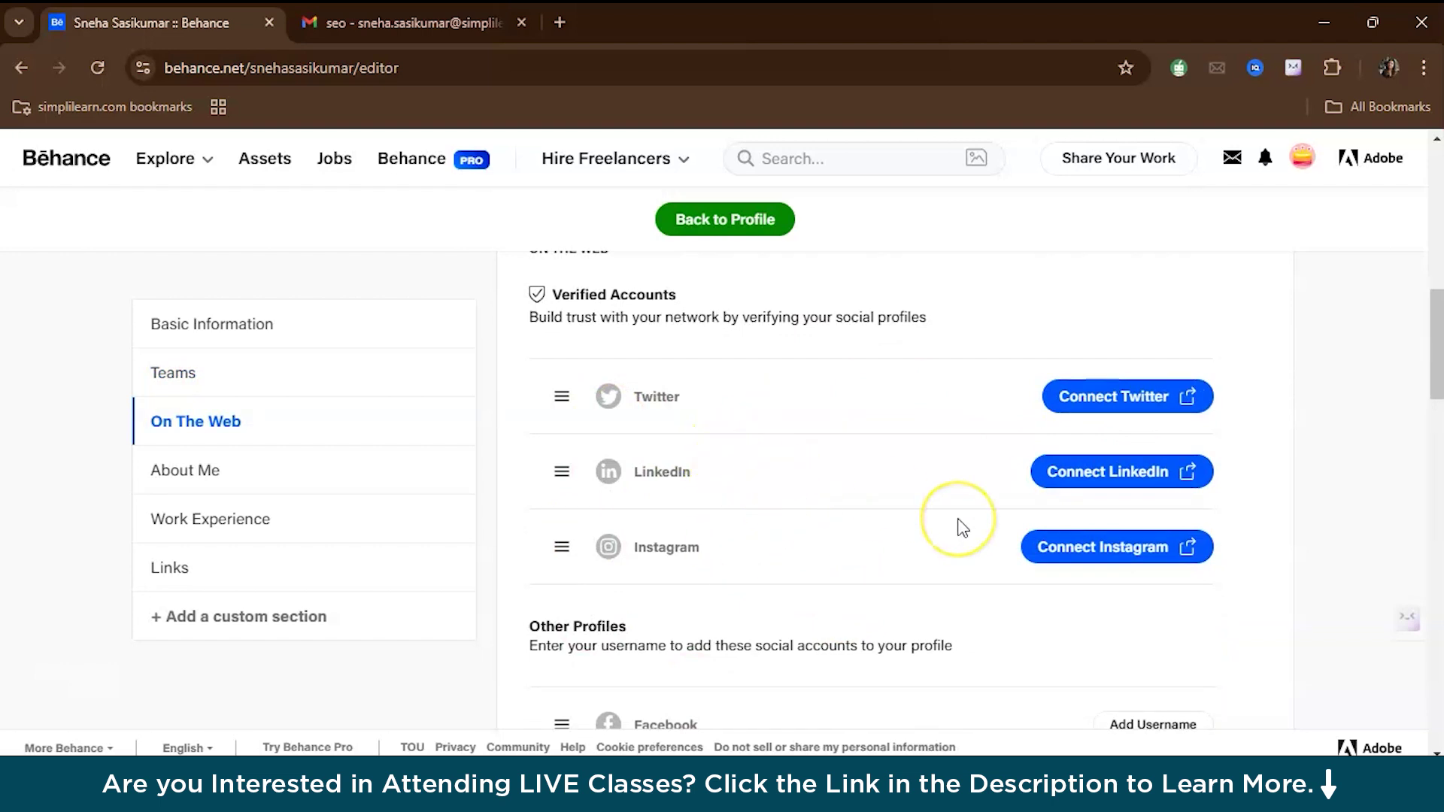
{"action": "scroll", "coordinate": [957, 525], "scroll_direction": "down", "scroll_amount": 4}
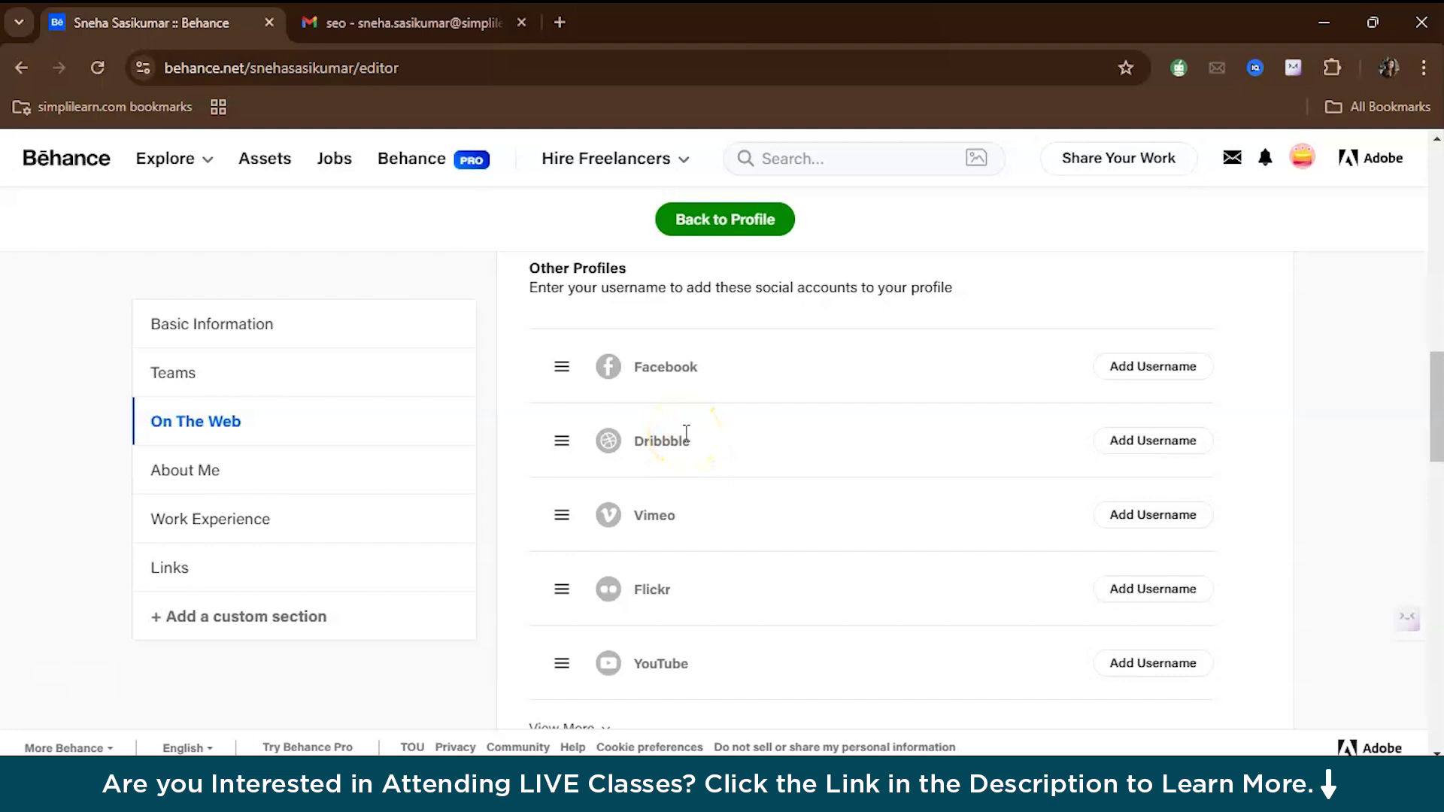
{"action": "left_click", "coordinate": [1122, 369]}
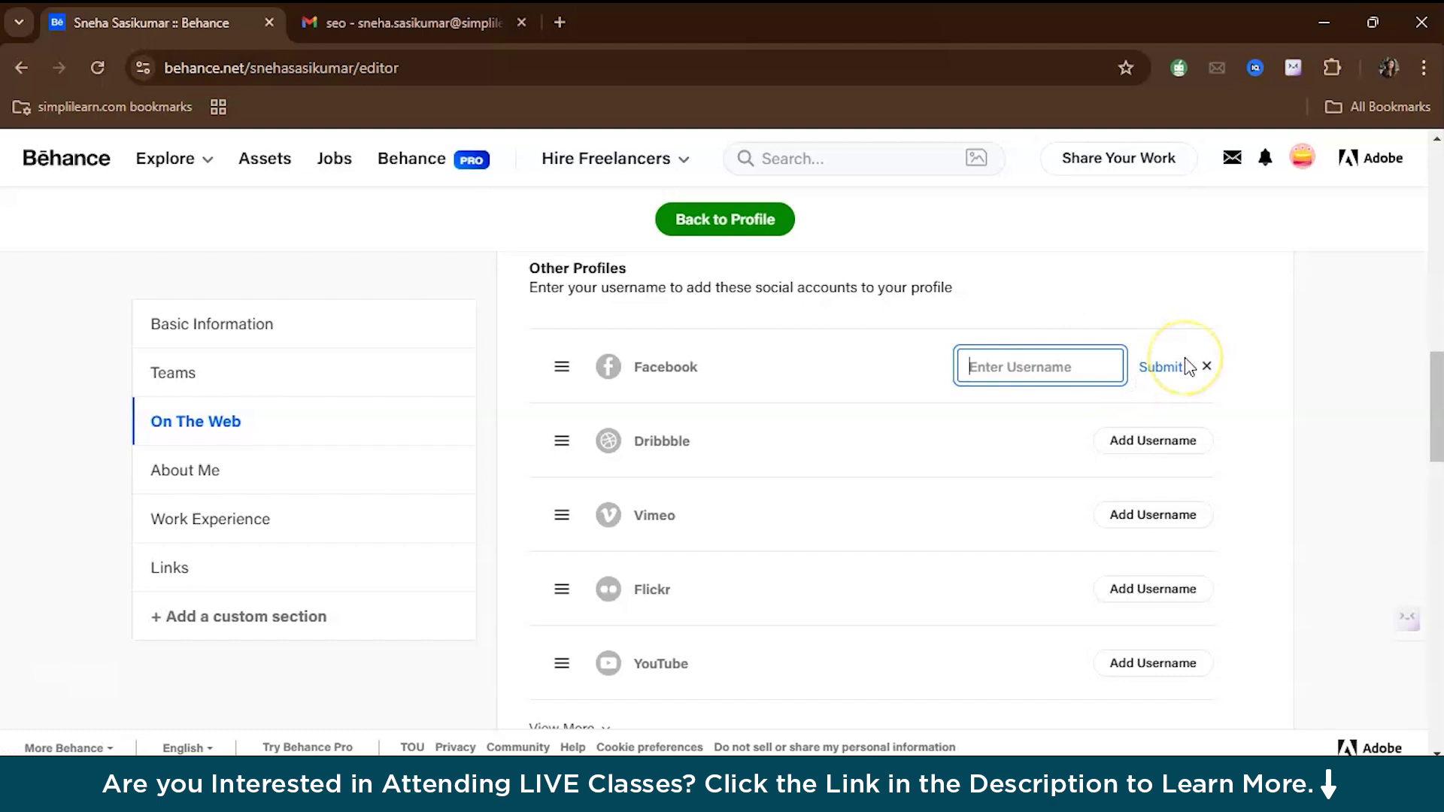
{"action": "scroll", "coordinate": [1187, 366], "scroll_direction": "down", "scroll_amount": 1}
{"action": "scroll", "coordinate": [1189, 367], "scroll_direction": "down", "scroll_amount": 1}
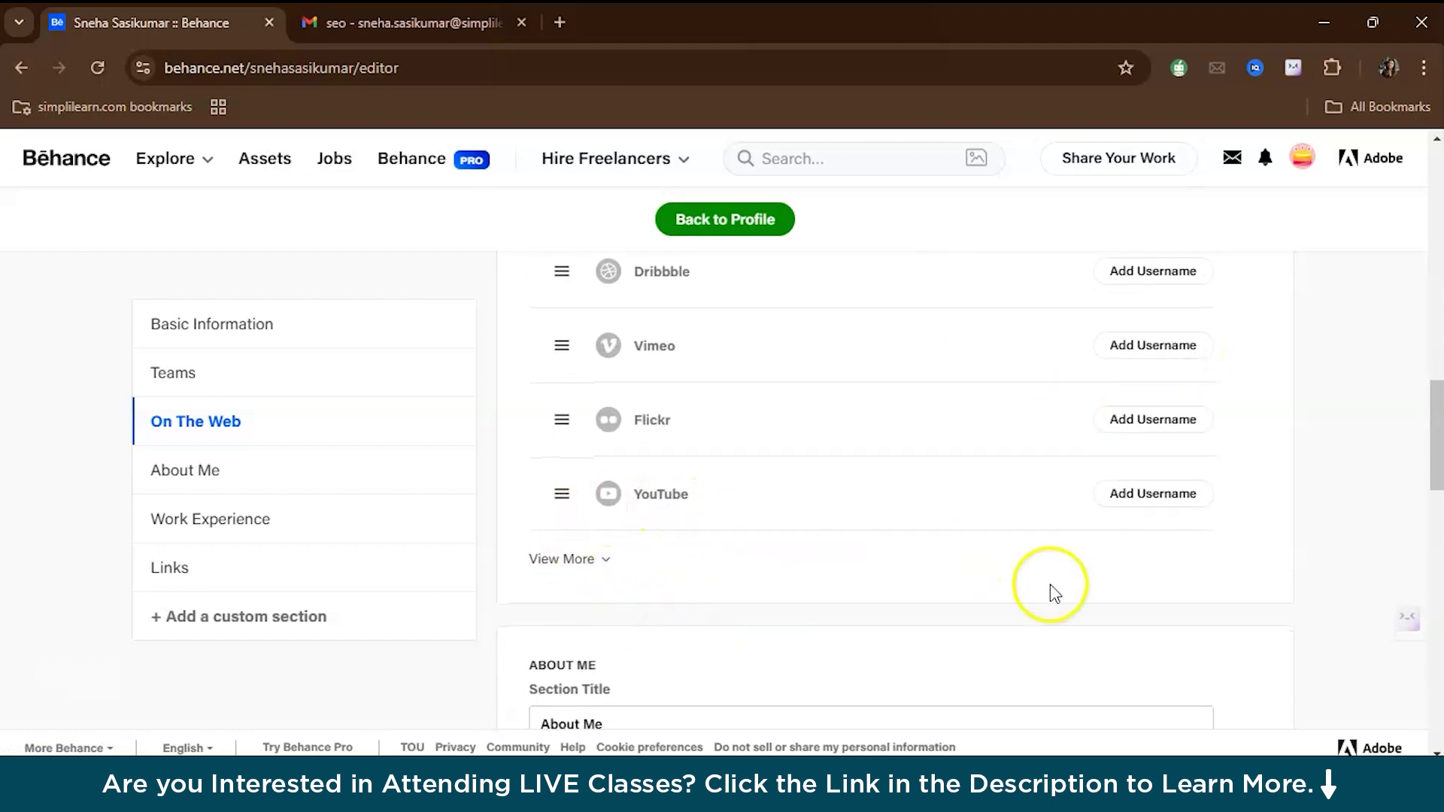
{"action": "scroll", "coordinate": [1055, 594], "scroll_direction": "down", "scroll_amount": 4}
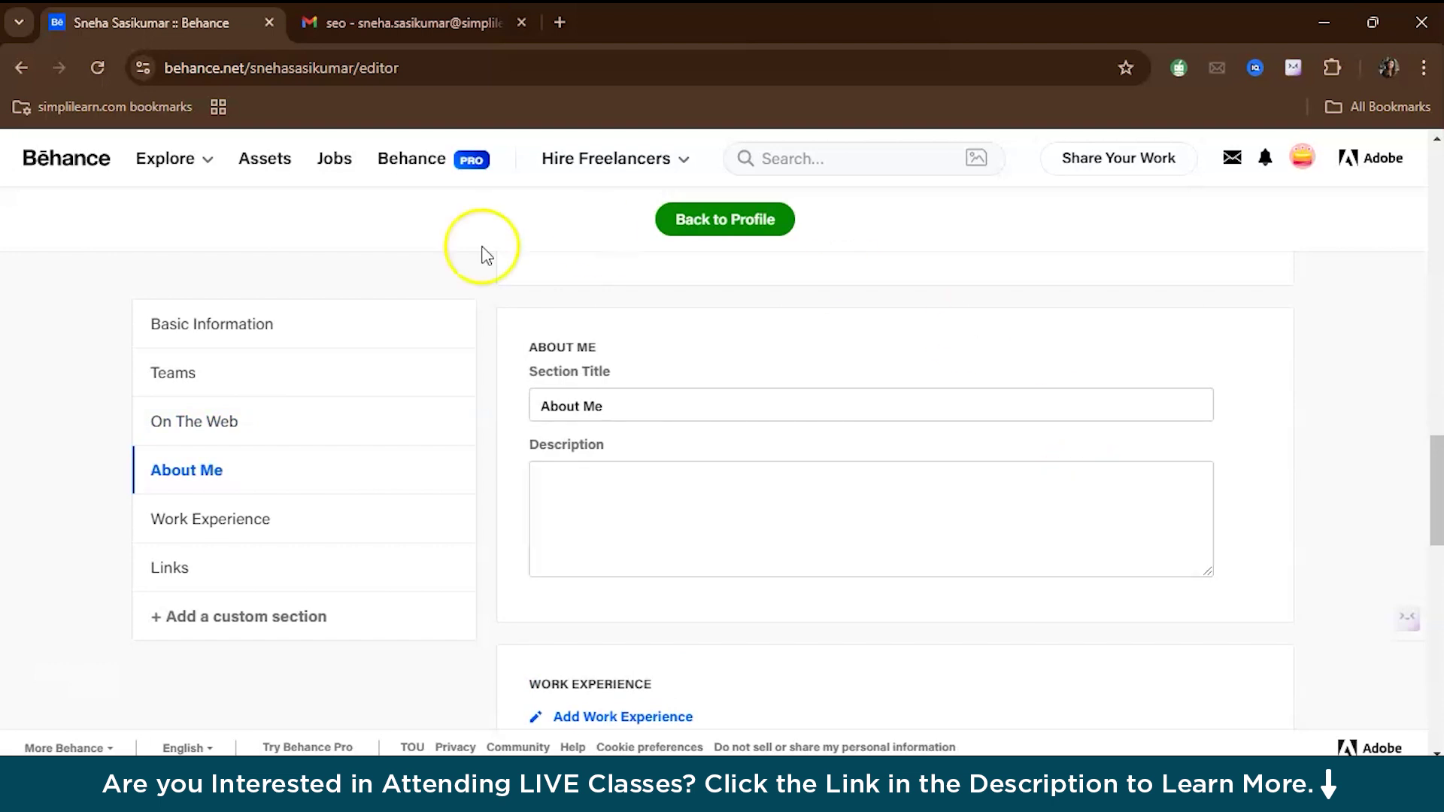
Paste a UI/UX designer bio mentioning Figma, Adobe XD and Sketch into About Me and save it.
{"action": "left_click", "coordinate": [621, 542]}
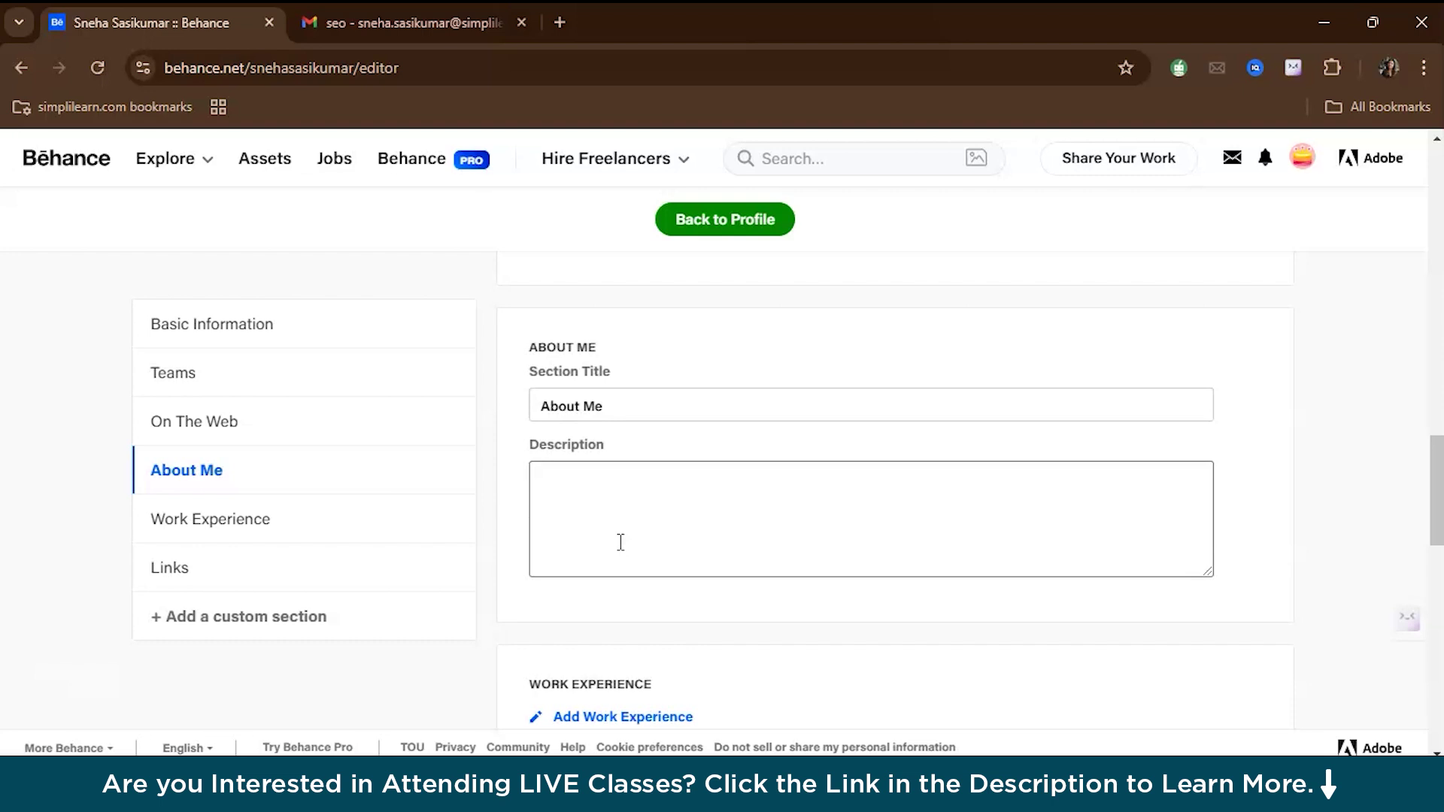
{"action": "type", "text": "I'm Sneha, a passionate UI/UX designer with a background in visual design. I specialize in creating intuitive, user-centered designs for mobile apps and websites. My goal is to design digital experiences that delight users while meeting business objectives. Tools I use include Figma, Adobe XD, and Sketch"}
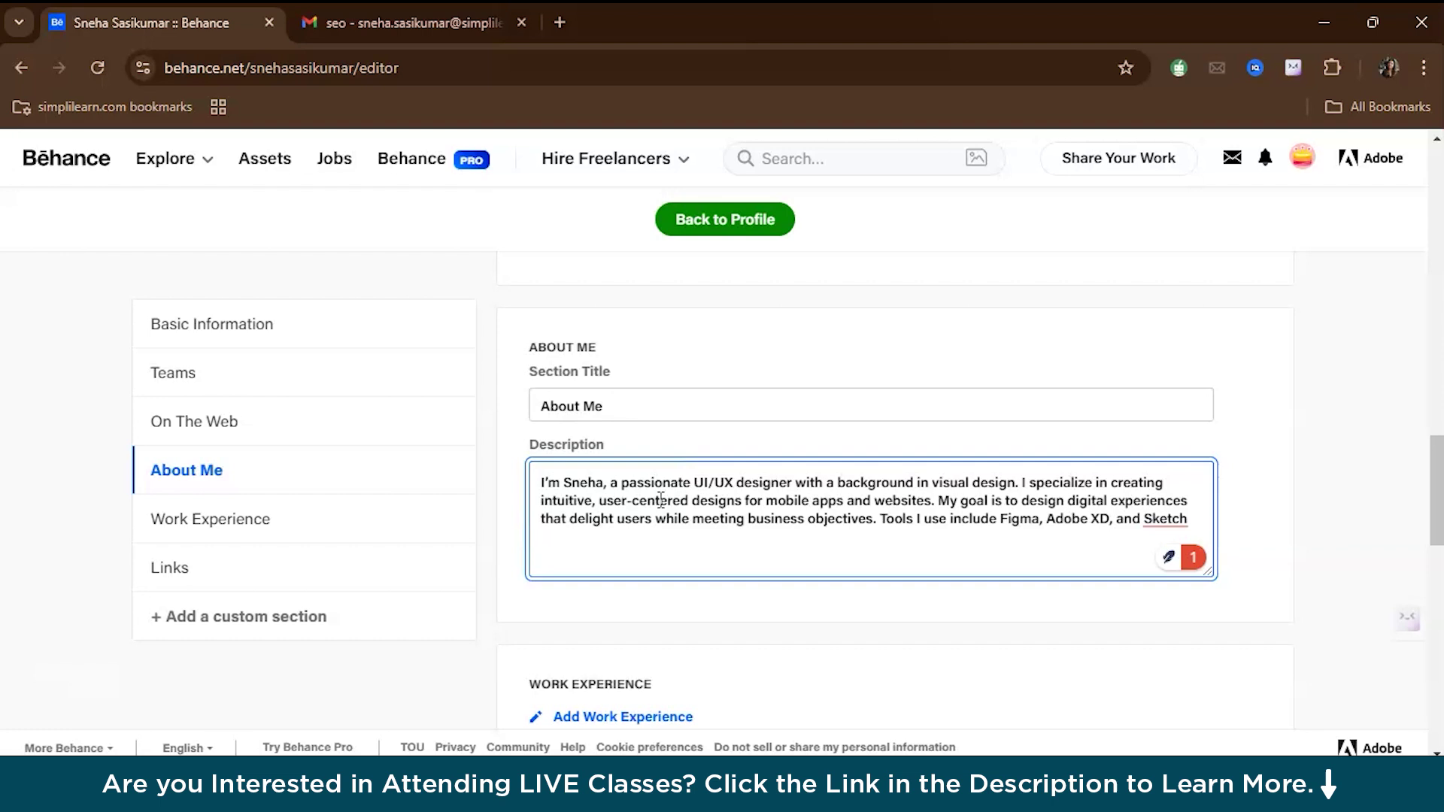
{"action": "scroll", "coordinate": [661, 500], "scroll_direction": "down", "scroll_amount": 1}
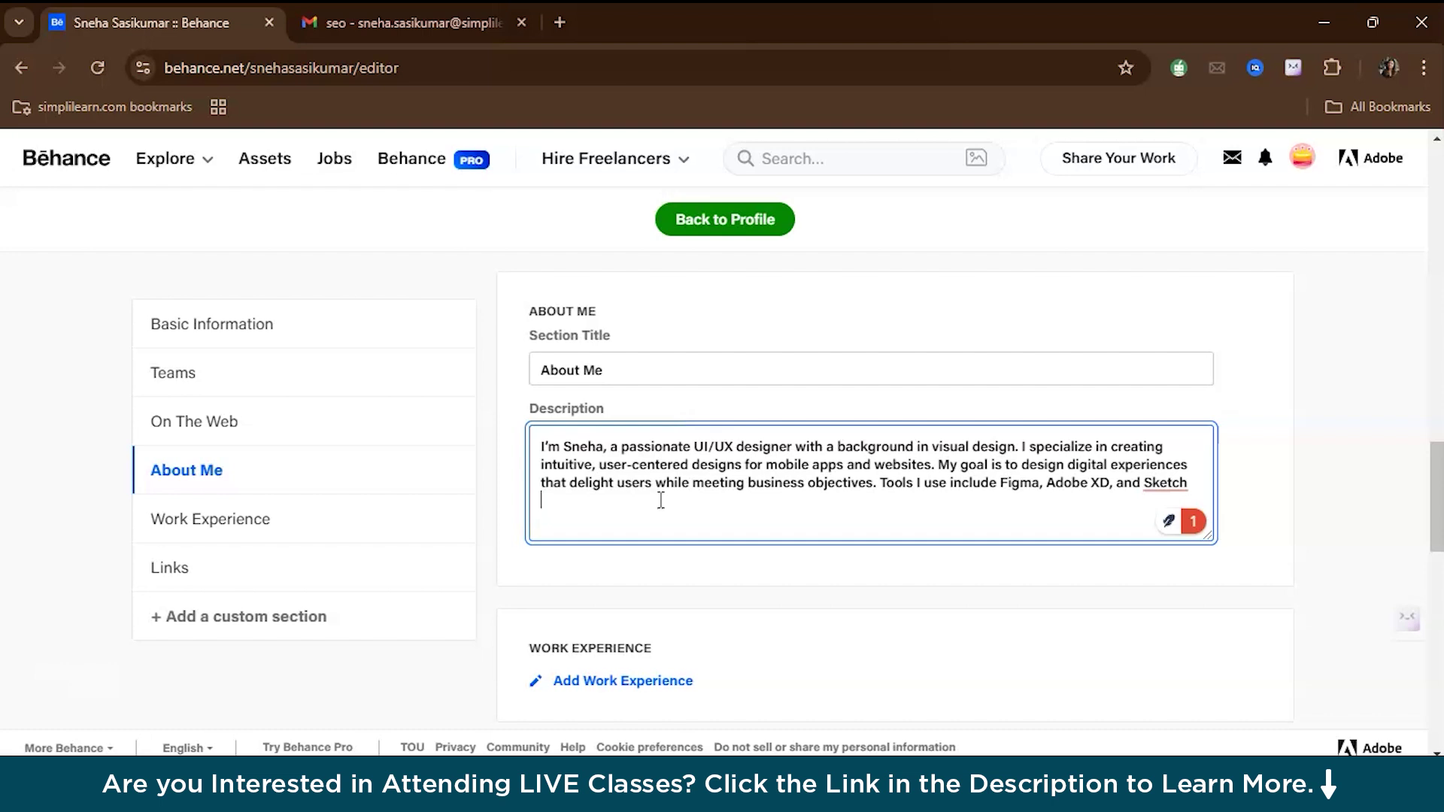
{"action": "scroll", "coordinate": [659, 500], "scroll_direction": "down", "scroll_amount": 1}
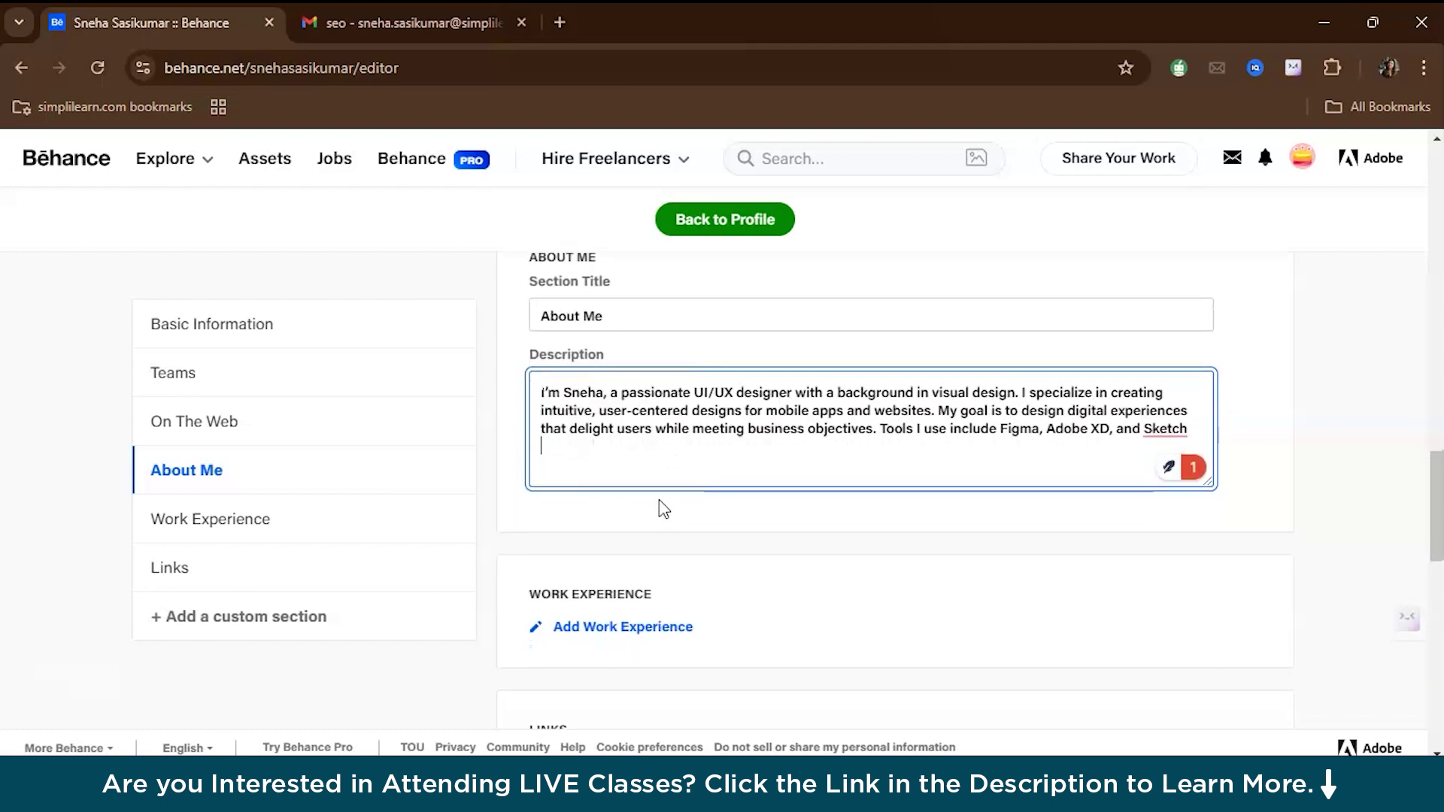
{"action": "left_click", "coordinate": [1325, 523]}
{"action": "scroll", "coordinate": [1322, 521], "scroll_direction": "down", "scroll_amount": 2}
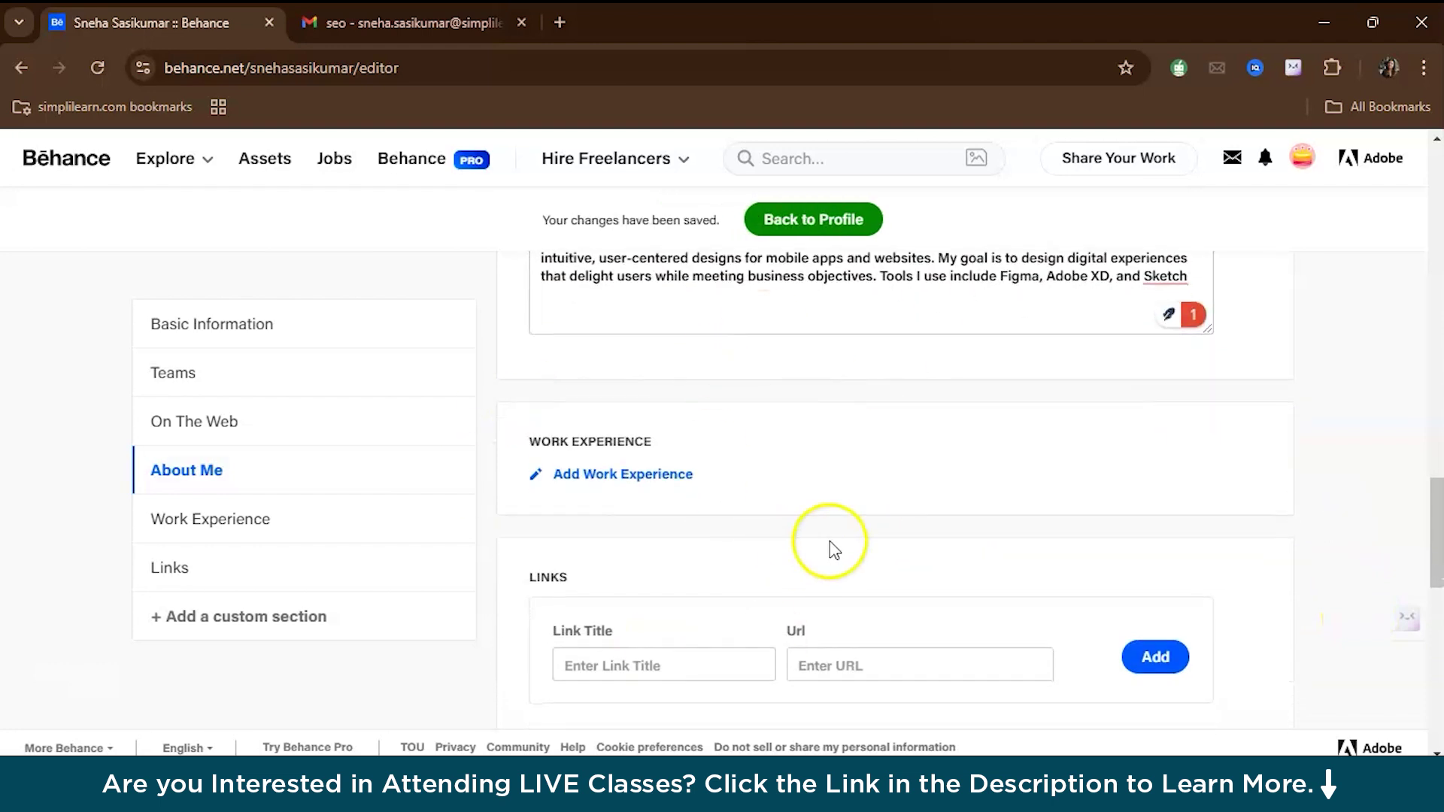
{"action": "scroll", "coordinate": [858, 547], "scroll_direction": "down", "scroll_amount": 2}
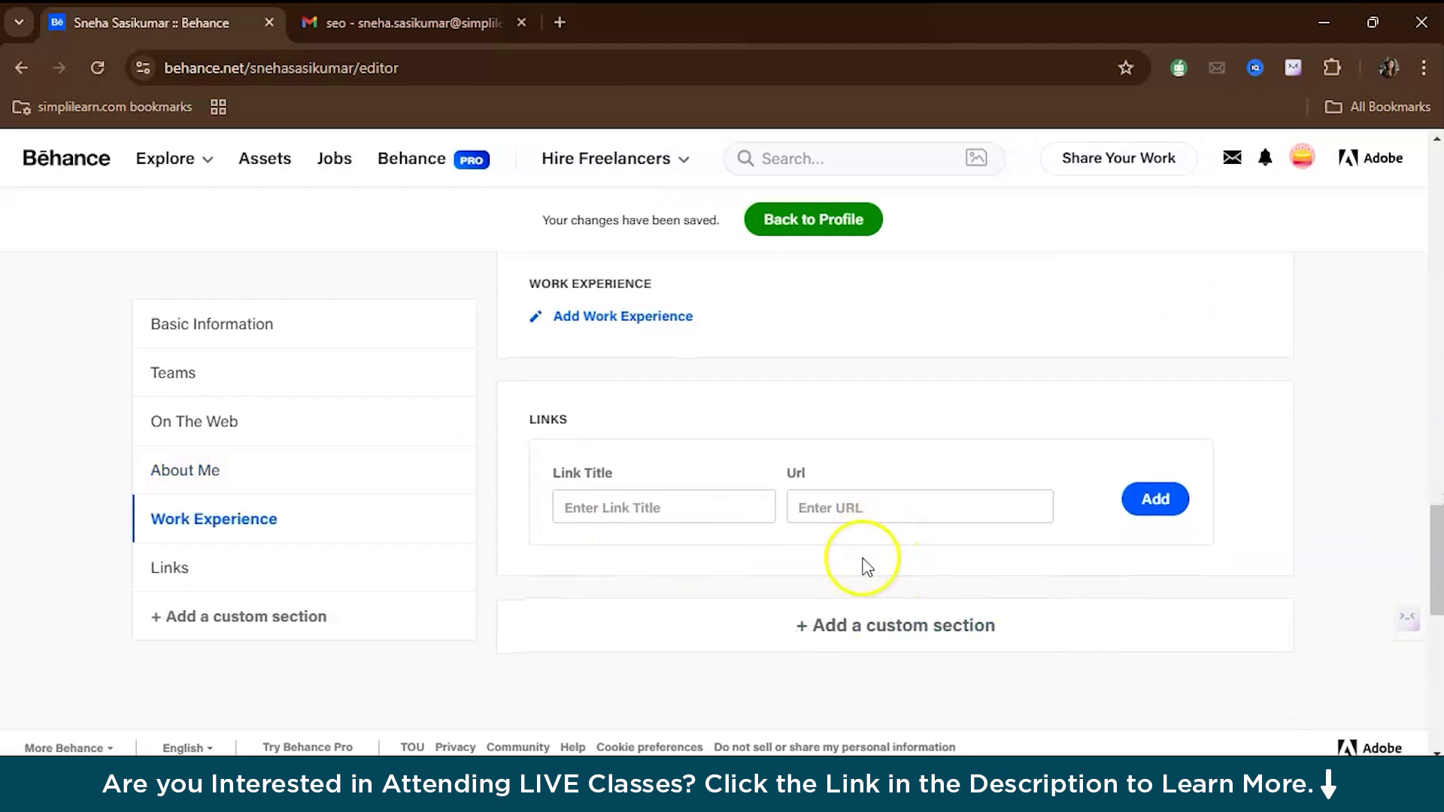
{"action": "scroll", "coordinate": [867, 566], "scroll_direction": "down", "scroll_amount": 3}
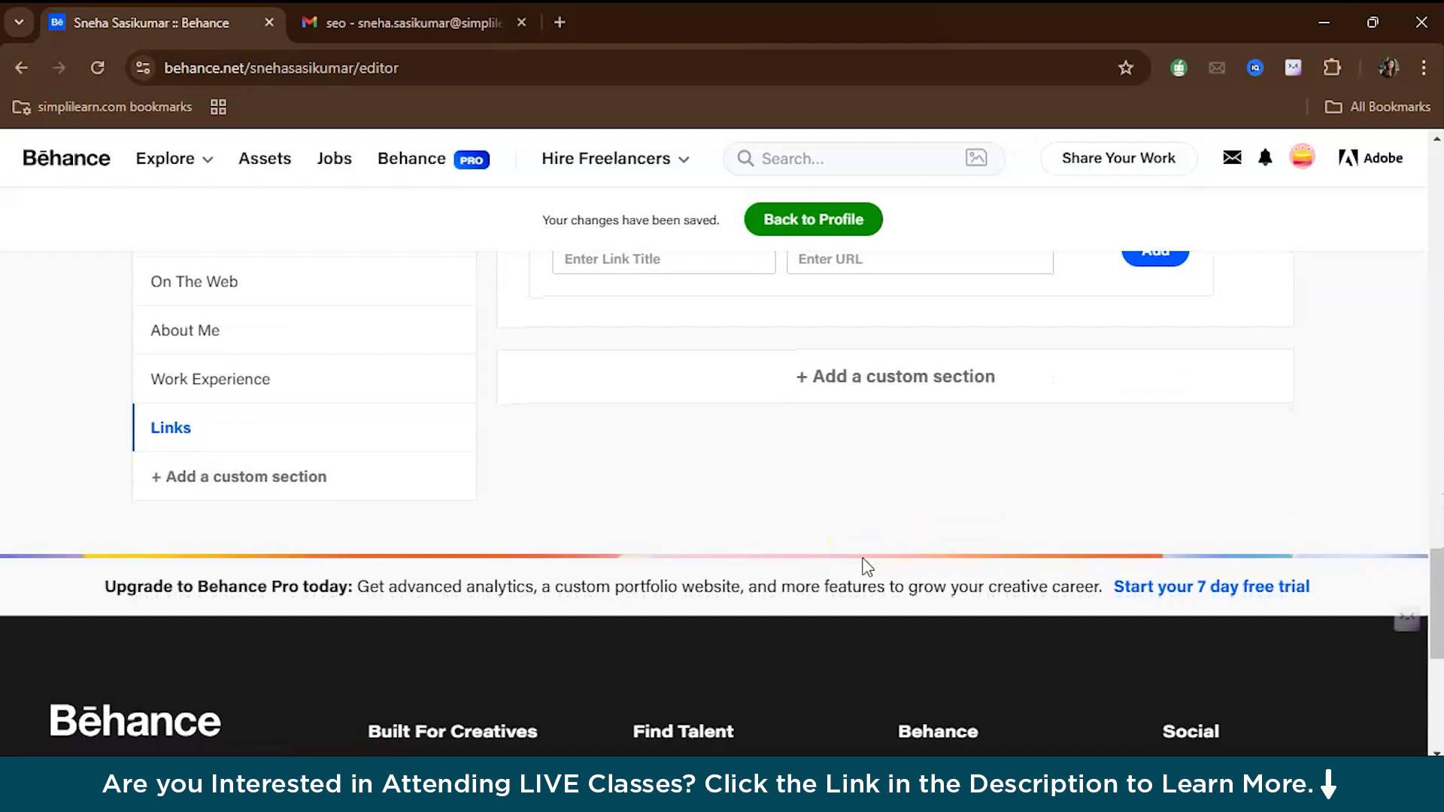
{"action": "scroll", "coordinate": [865, 566], "scroll_direction": "up", "scroll_amount": 10}
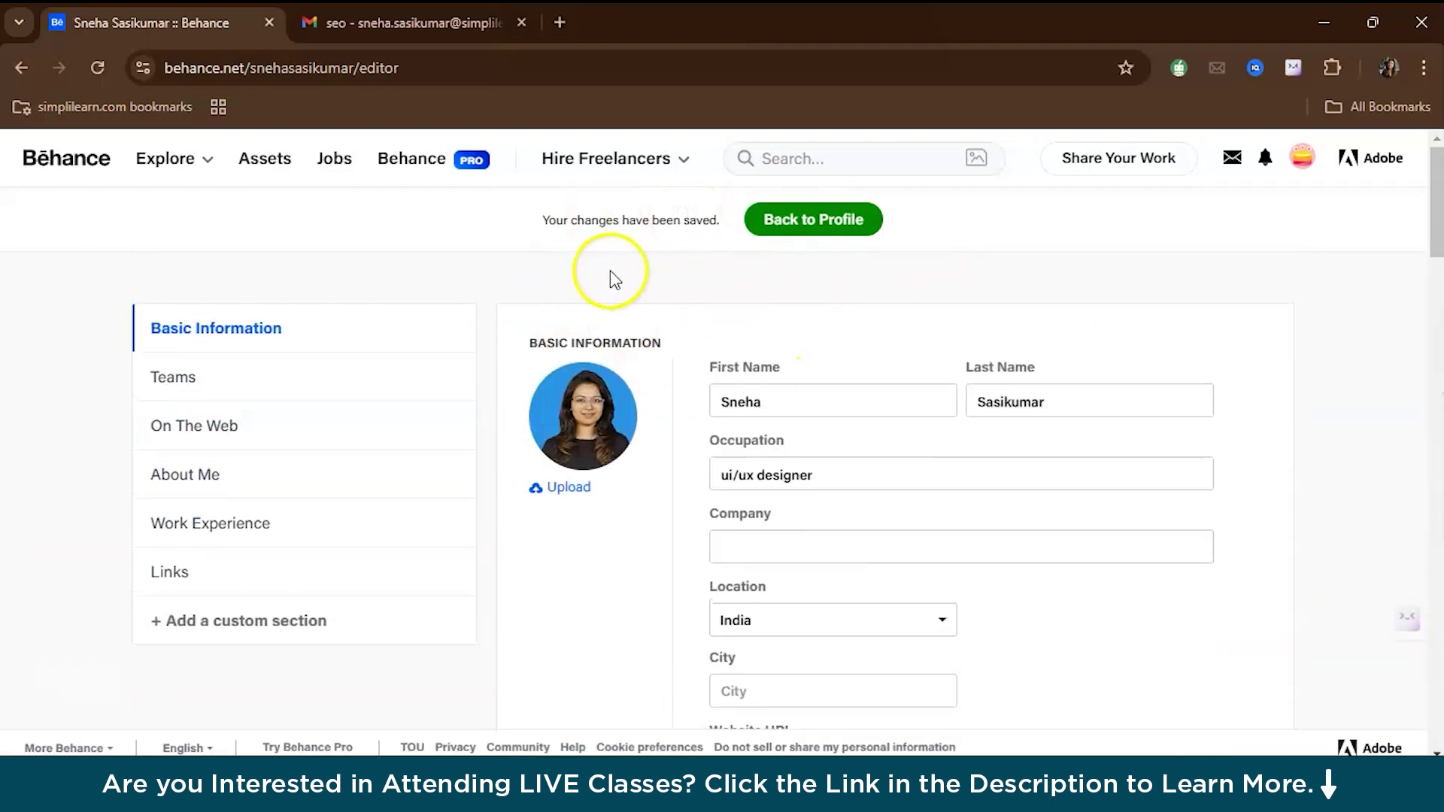
Back on the profile, dismiss the checklist and mark Freelance Projects availability as In a month.
{"action": "left_click", "coordinate": [798, 236]}
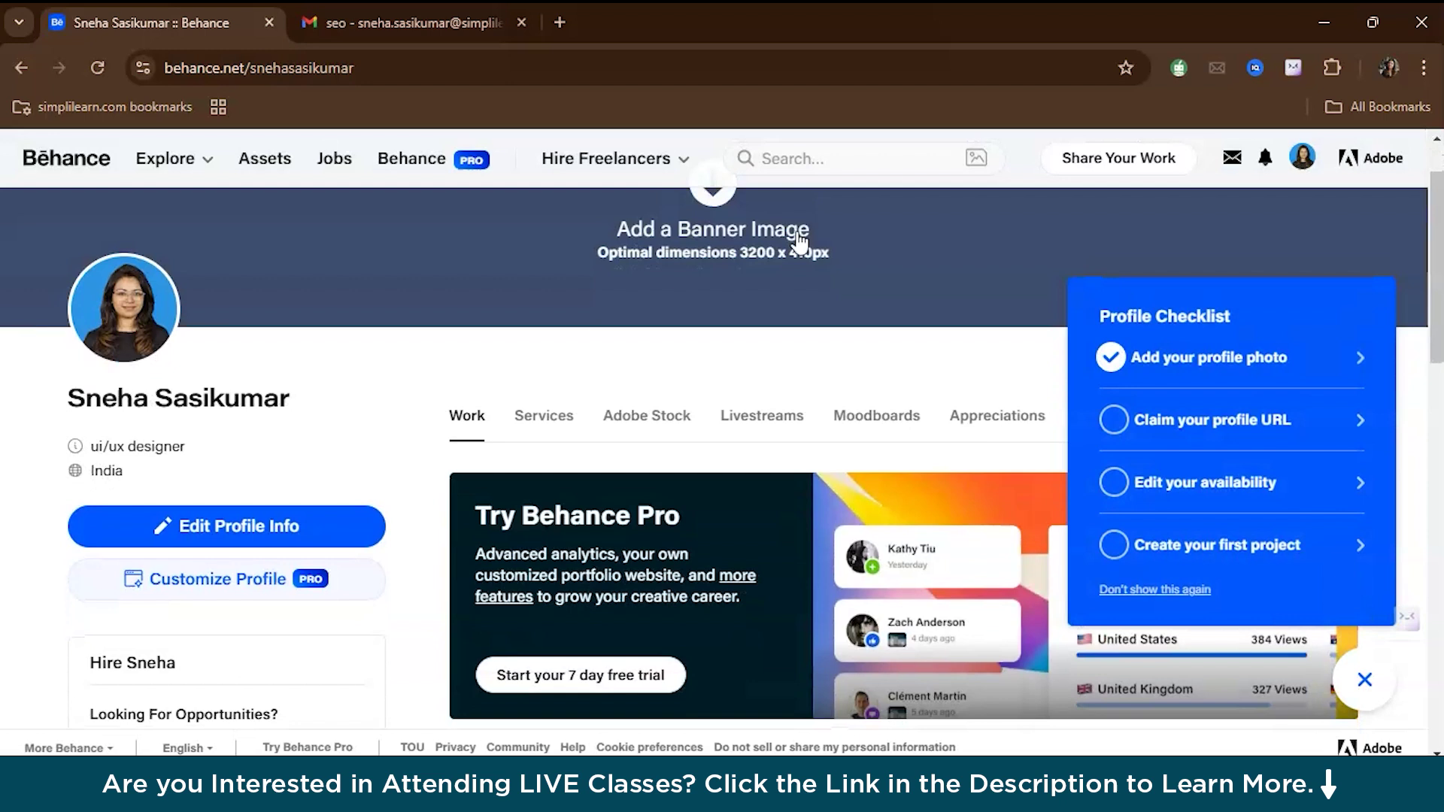
{"action": "left_click", "coordinate": [1189, 593]}
{"action": "scroll", "coordinate": [865, 574], "scroll_direction": "down", "scroll_amount": 4}
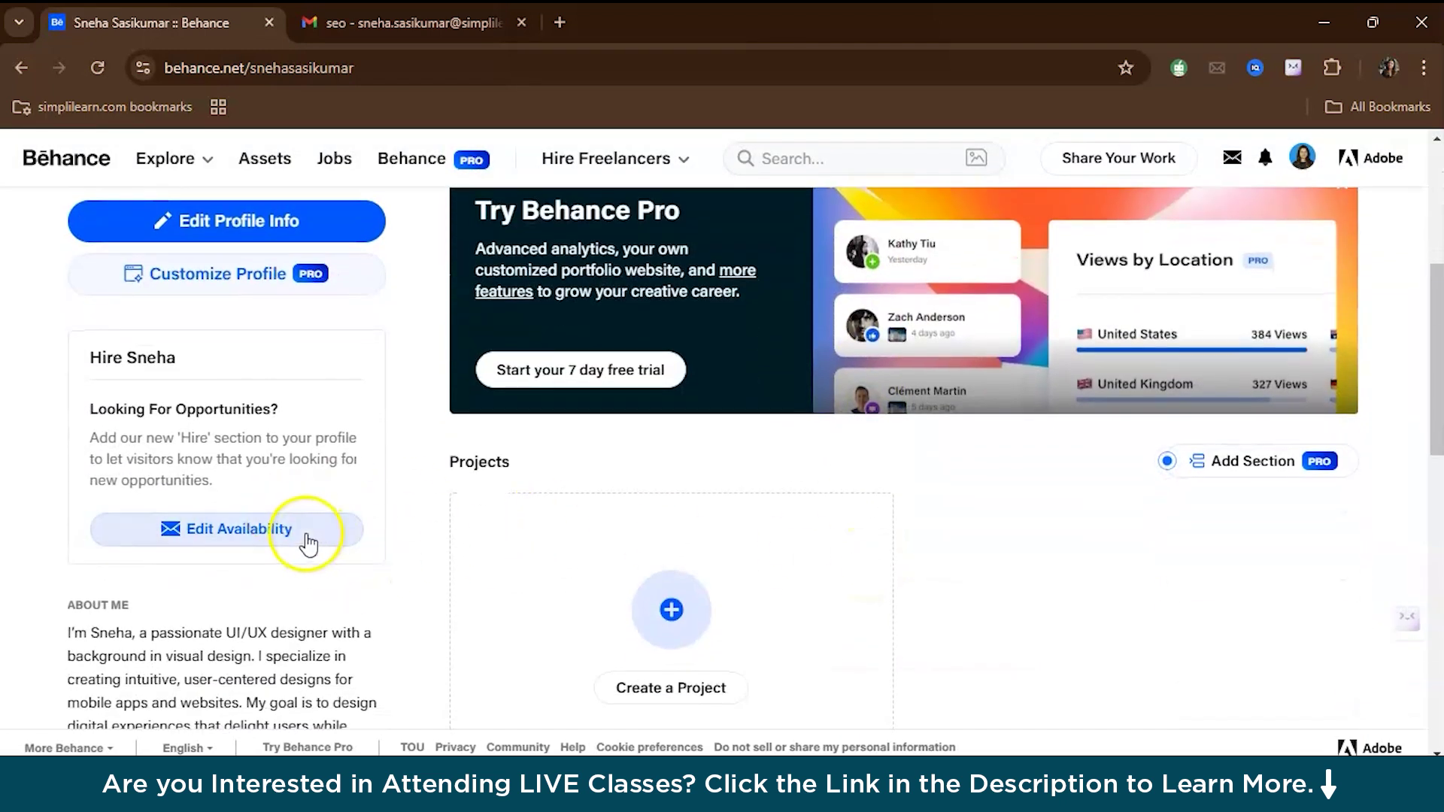
{"action": "left_click", "coordinate": [303, 531]}
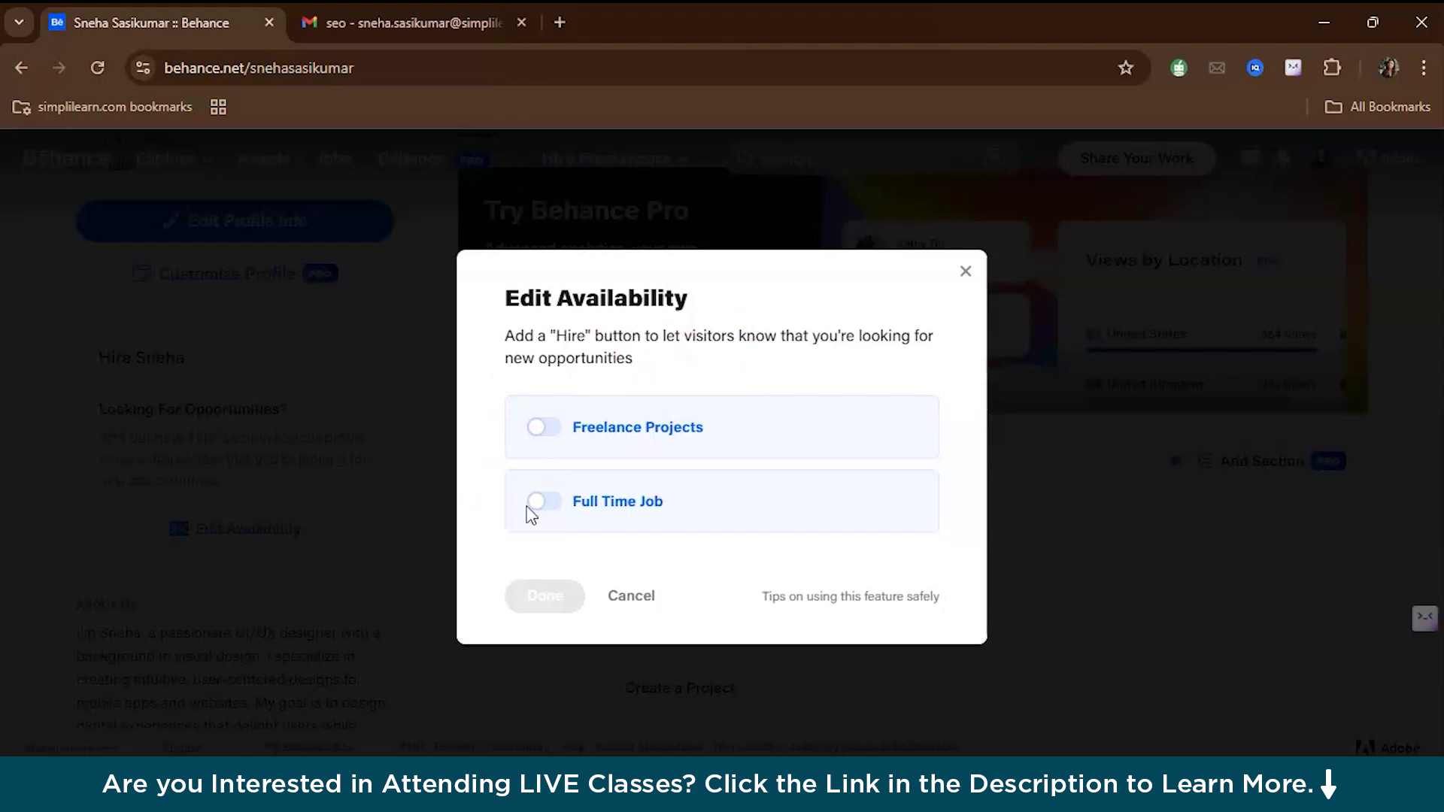
{"action": "left_click", "coordinate": [554, 429]}
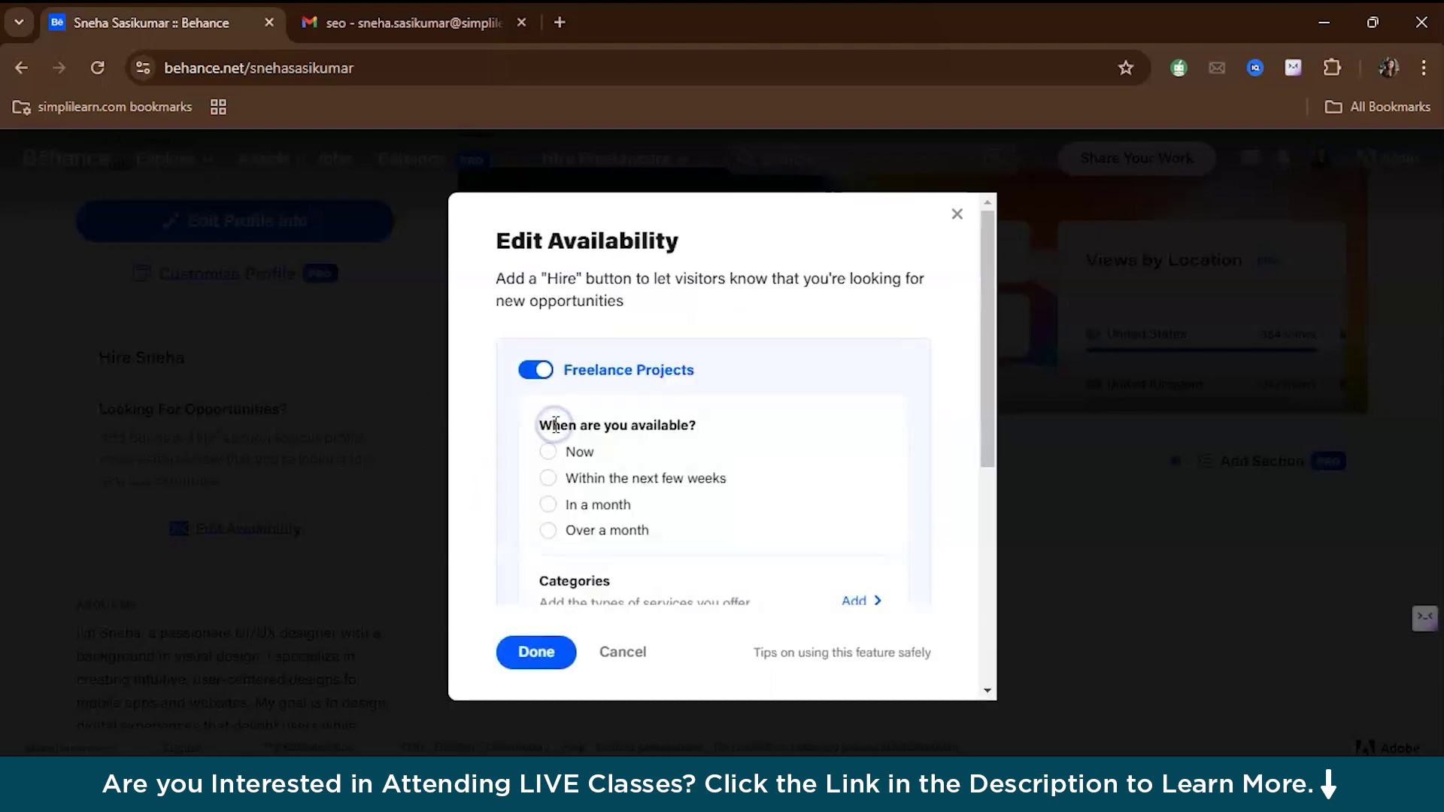
{"action": "scroll", "coordinate": [750, 404], "scroll_direction": "down", "scroll_amount": 1}
{"action": "scroll", "coordinate": [750, 404], "scroll_direction": "down", "scroll_amount": 1}
{"action": "left_click", "coordinate": [549, 408]}
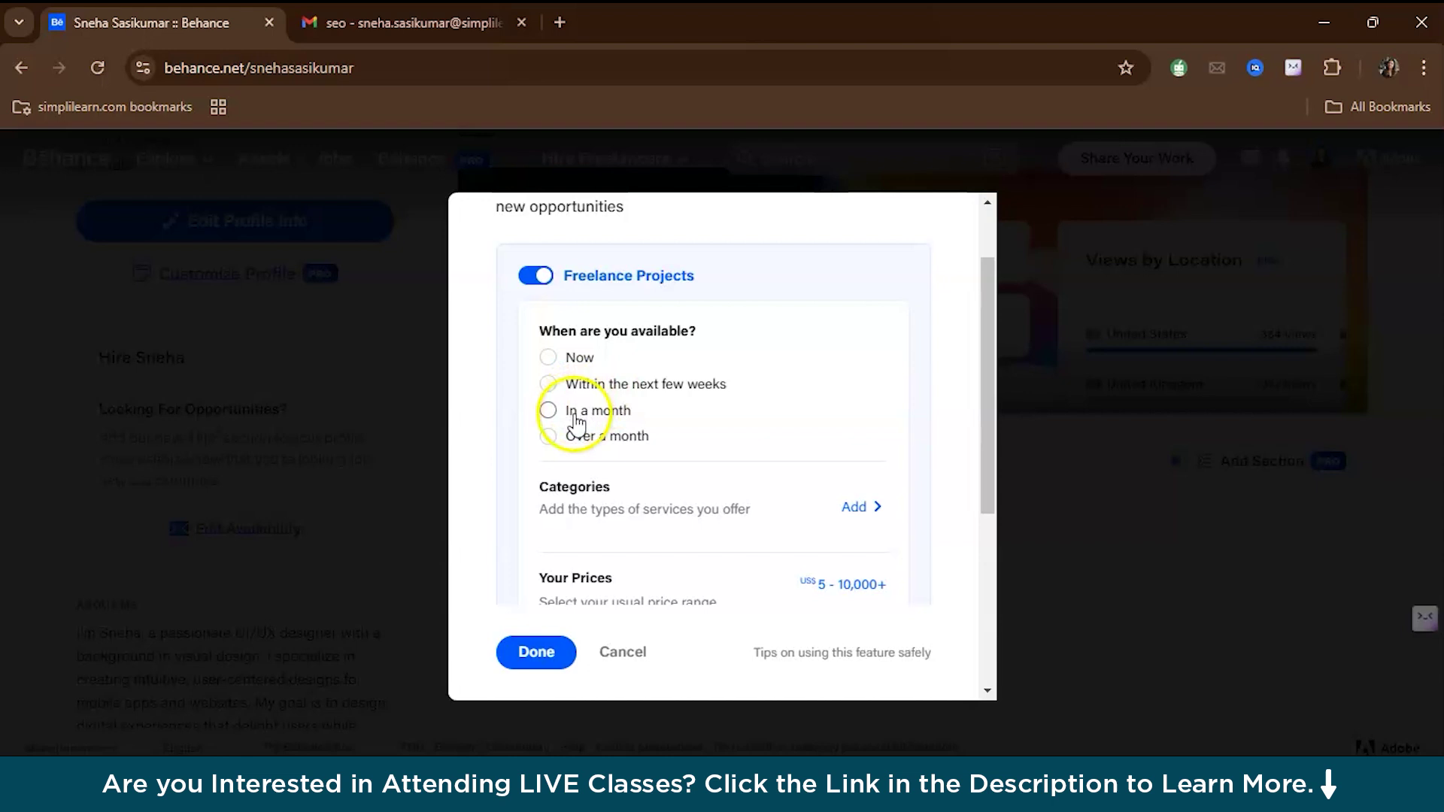
Add Logo Design as a service category, lower the price range to 5–100, and save.
{"action": "scroll", "coordinate": [822, 410], "scroll_direction": "down", "scroll_amount": 2}
{"action": "left_click", "coordinate": [871, 376]}
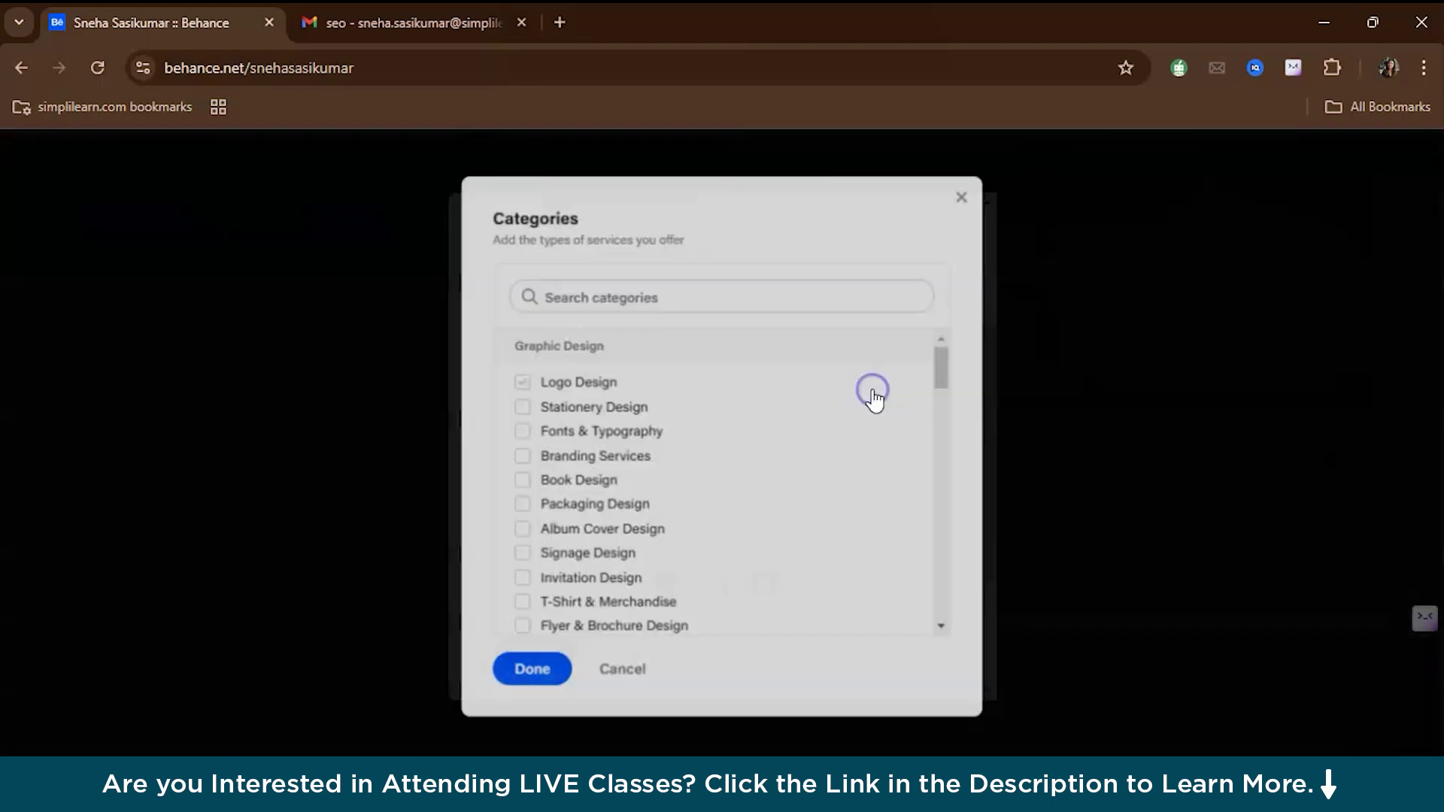
{"action": "scroll", "coordinate": [572, 466], "scroll_direction": "down", "scroll_amount": 3}
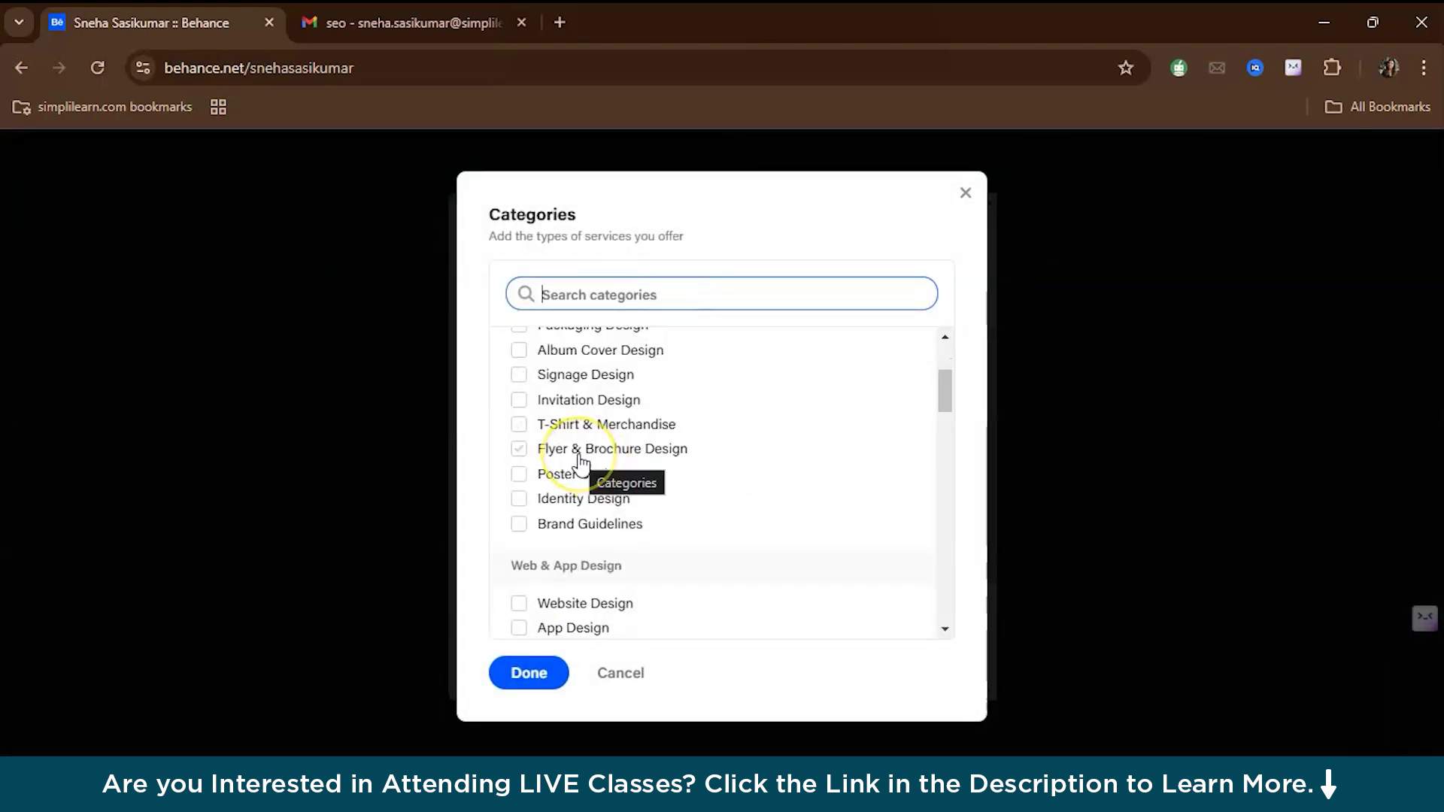
{"action": "scroll", "coordinate": [581, 466], "scroll_direction": "up", "scroll_amount": 3}
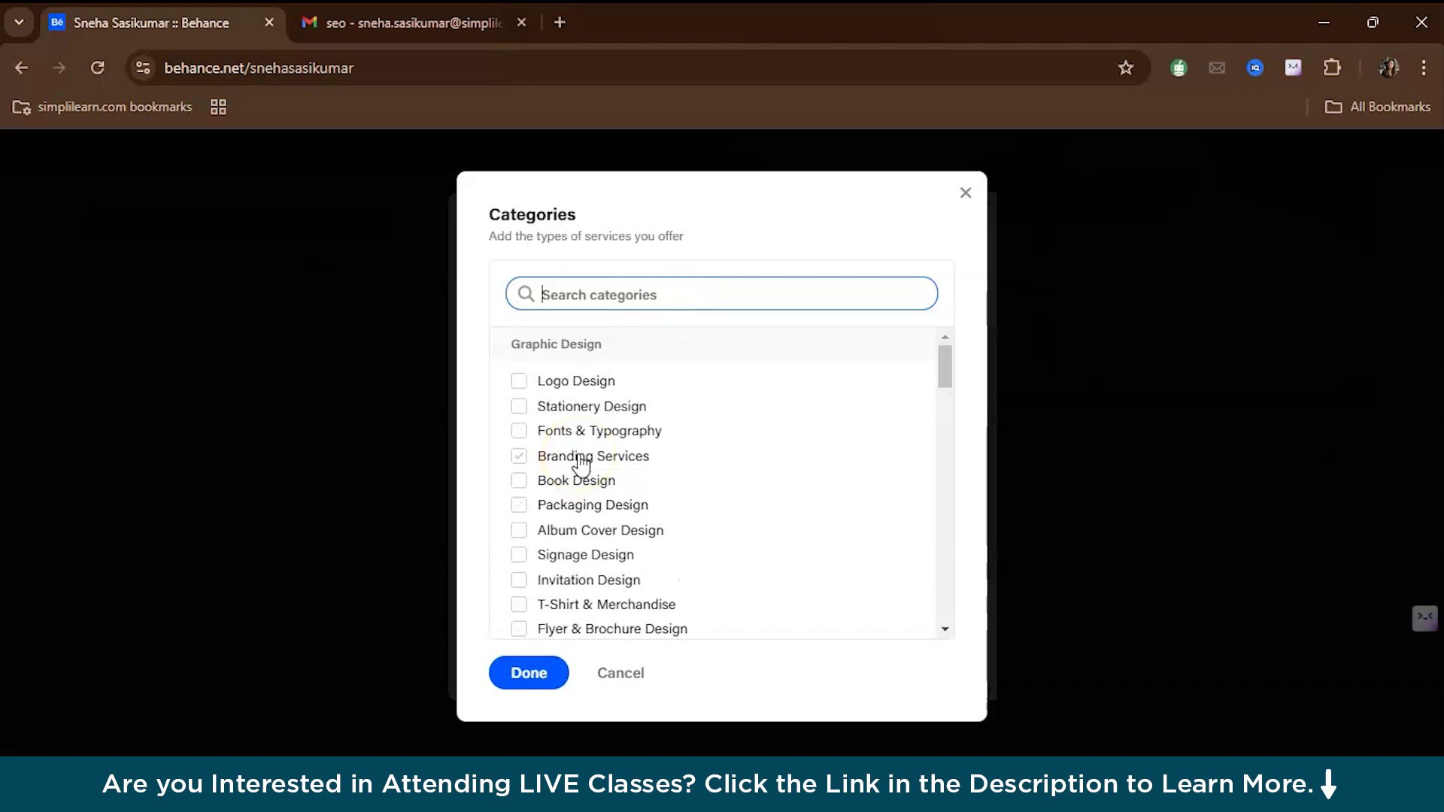
{"action": "left_click", "coordinate": [572, 381]}
{"action": "scroll", "coordinate": [586, 560], "scroll_direction": "down", "scroll_amount": 1}
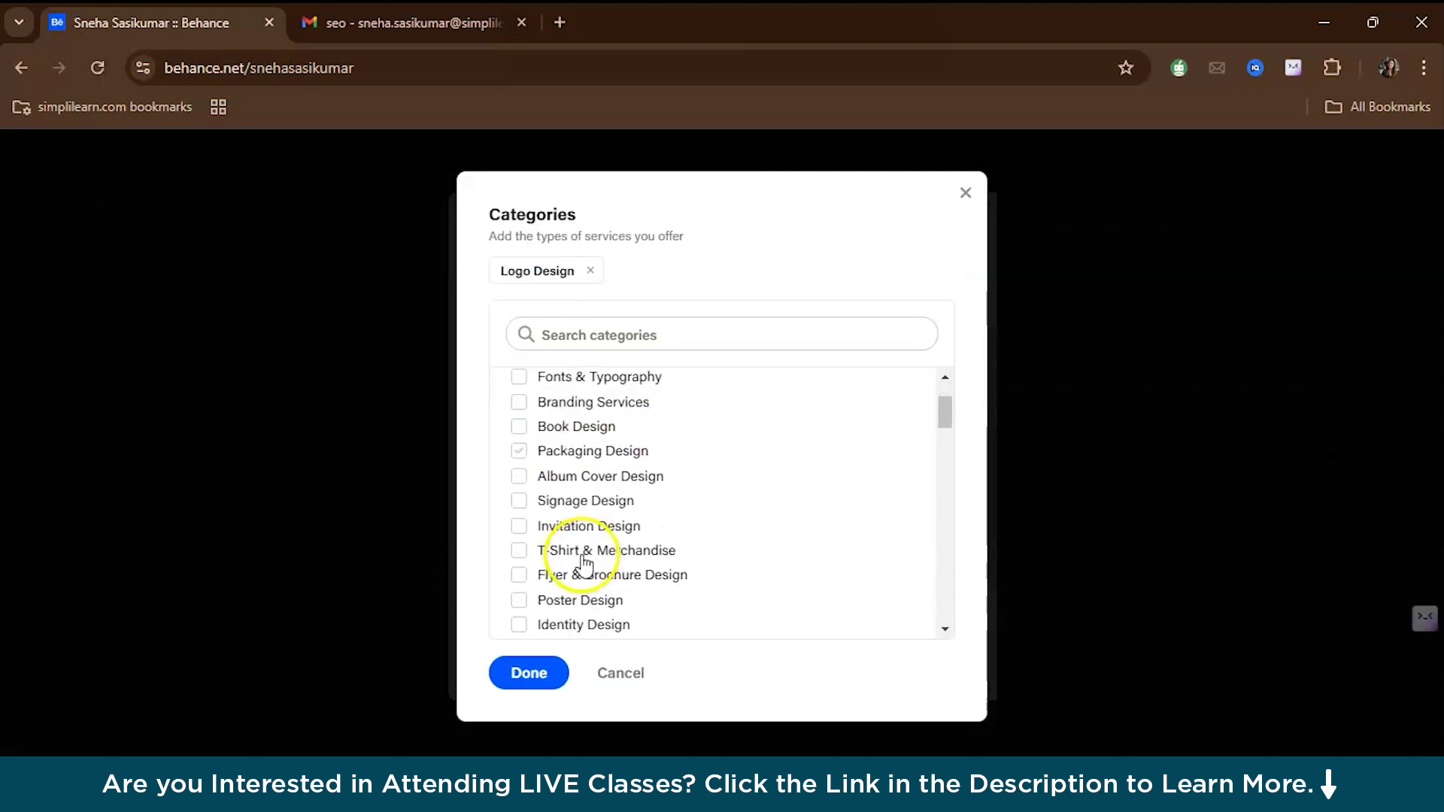
{"action": "scroll", "coordinate": [572, 564], "scroll_direction": "down", "scroll_amount": 5}
{"action": "left_click", "coordinate": [536, 672]}
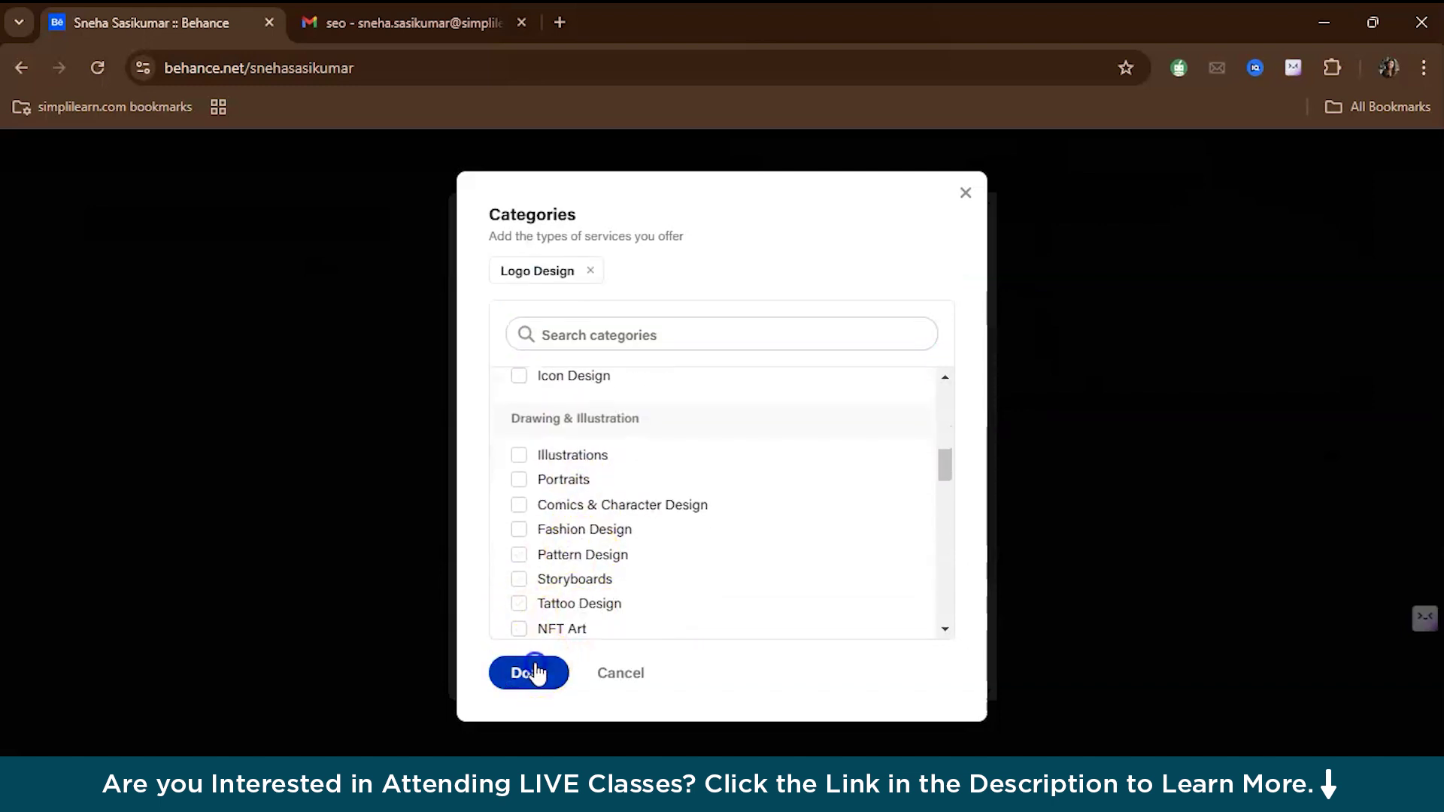
{"action": "left_click_drag", "start_coordinate": [882, 540], "coordinate": [591, 538]}
{"action": "left_click", "coordinate": [534, 651]}
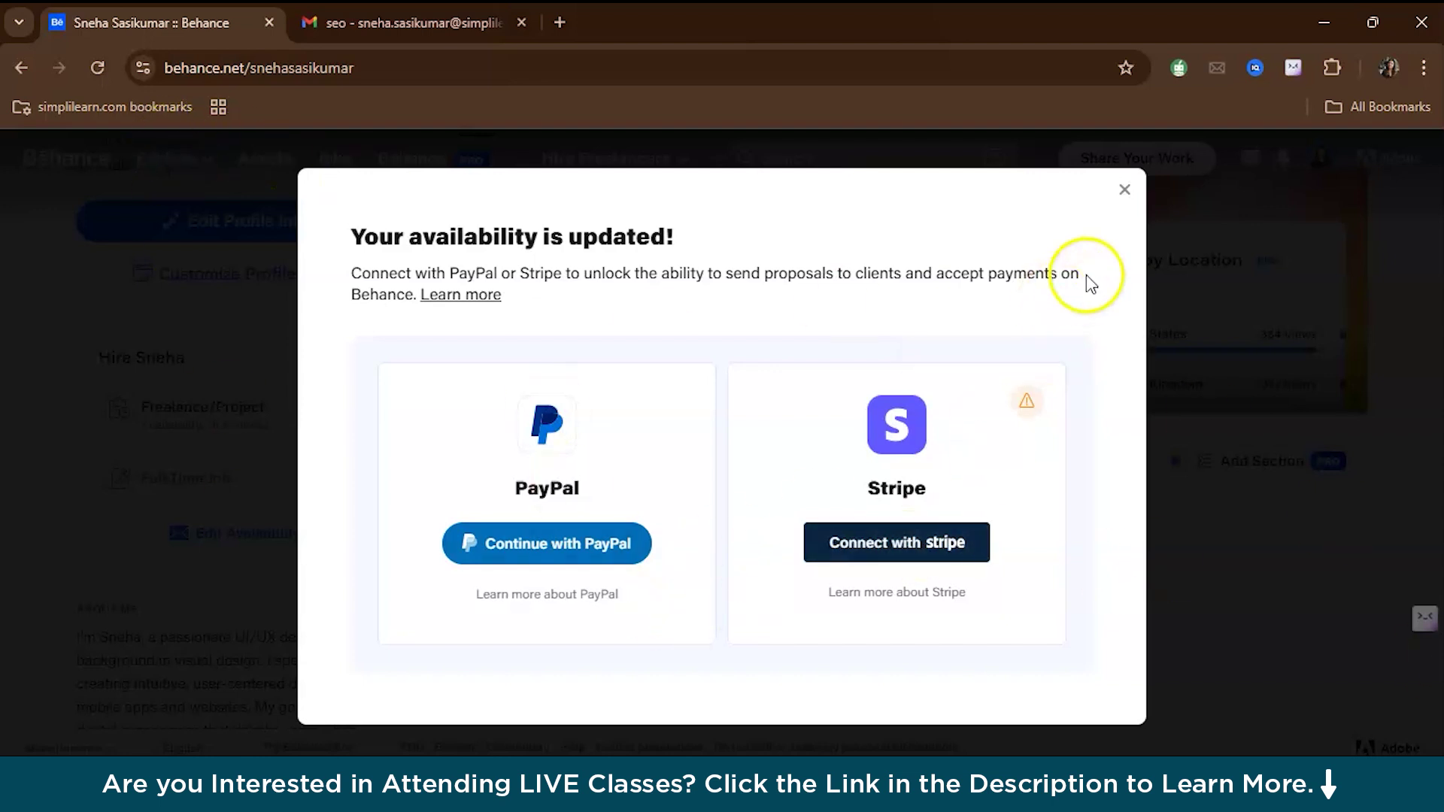
Close the PayPal/Stripe payment connection prompt to get back to the profile page.
{"action": "left_click", "coordinate": [1124, 191]}
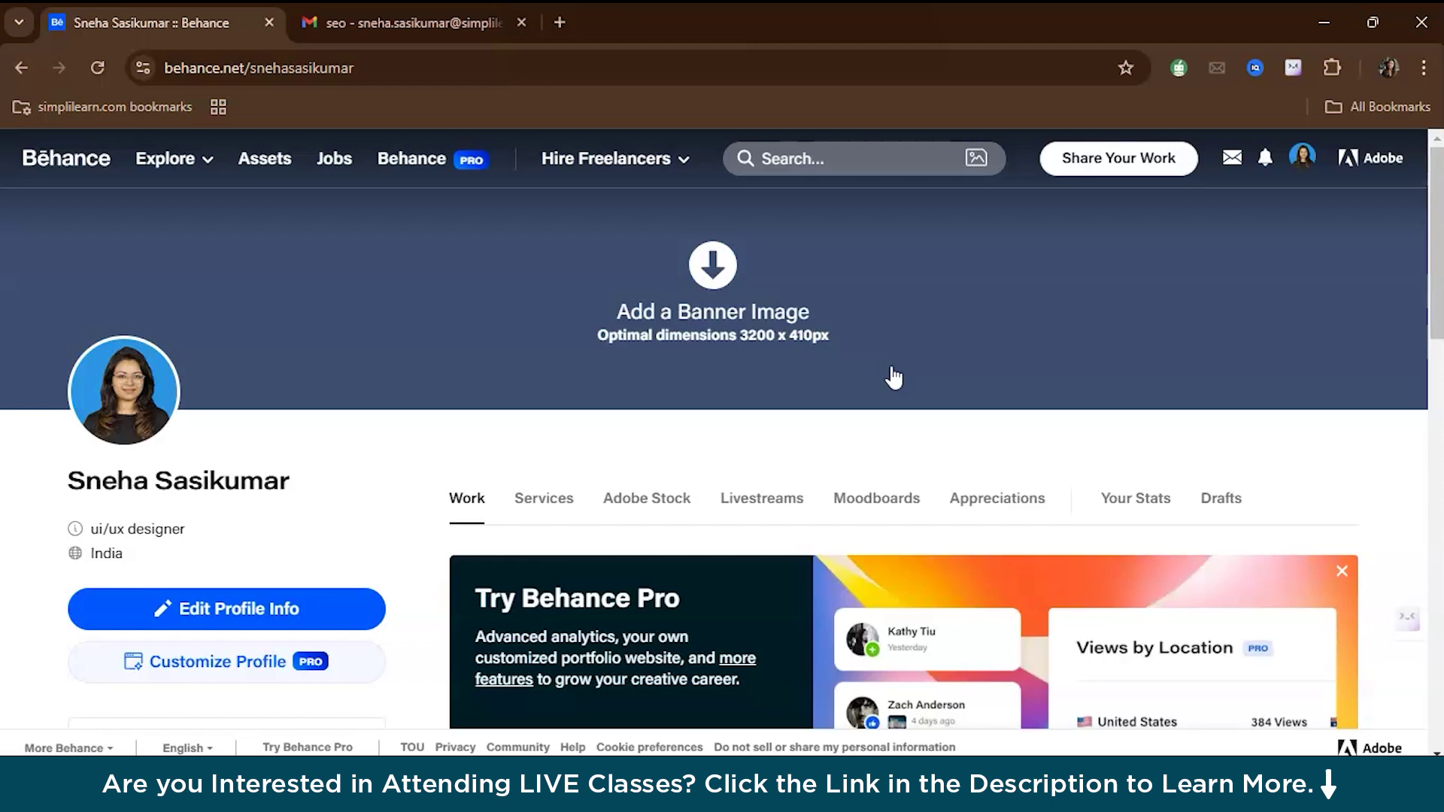
Set banner.jpg from Downloads as the profile banner, shift it slightly left, and save its position.
{"action": "left_click", "coordinate": [784, 328]}
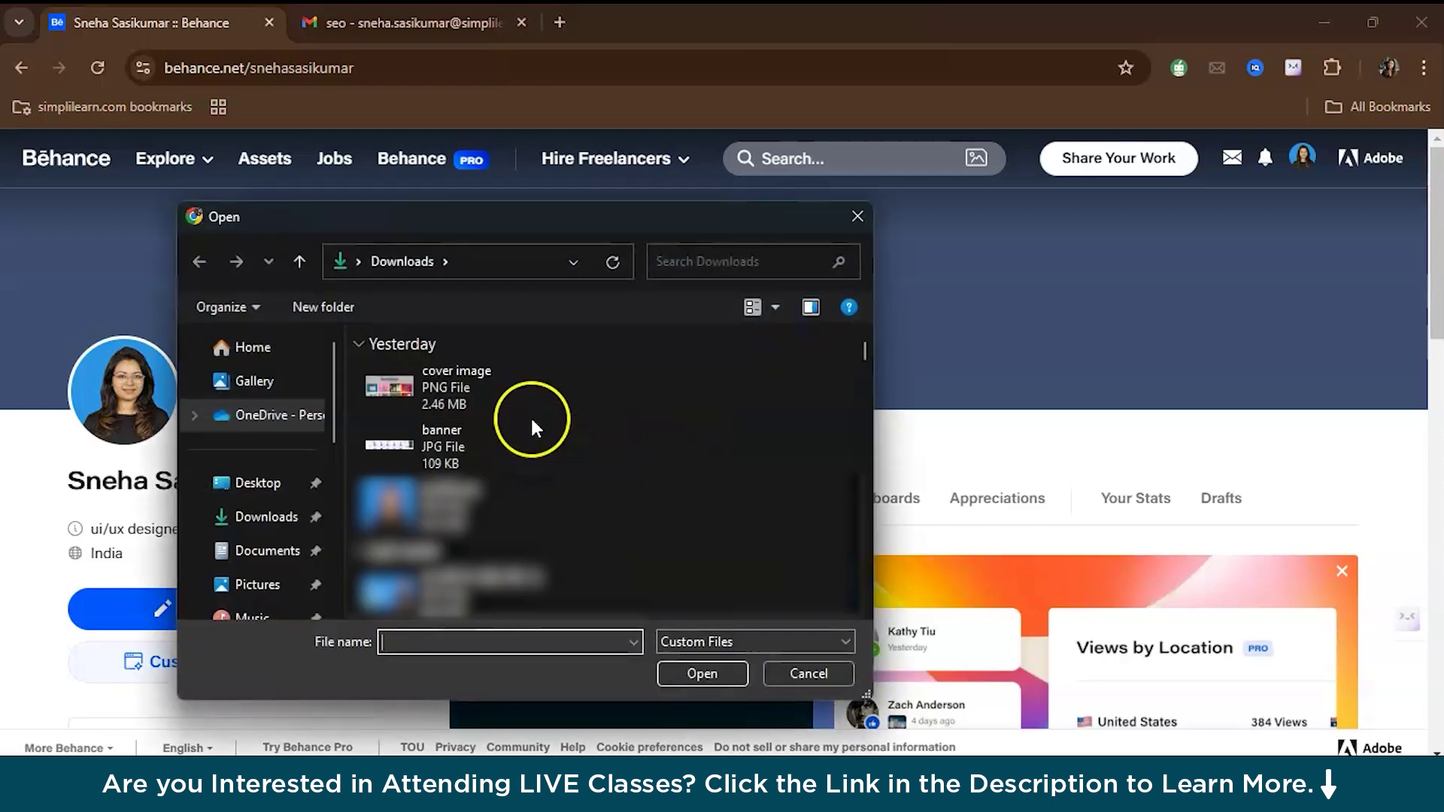
{"action": "double_click", "coordinate": [475, 455]}
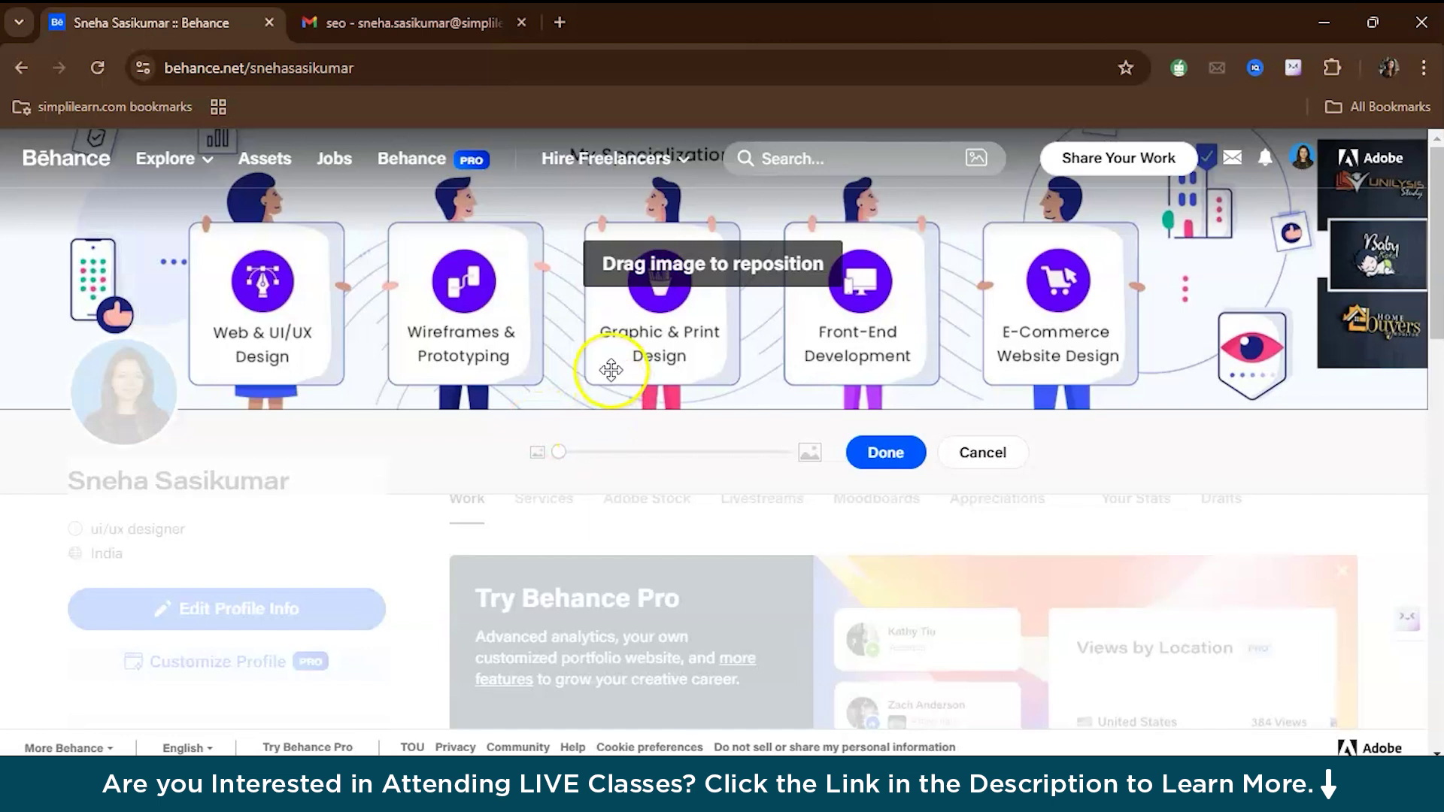
{"action": "right_click", "coordinate": [797, 318]}
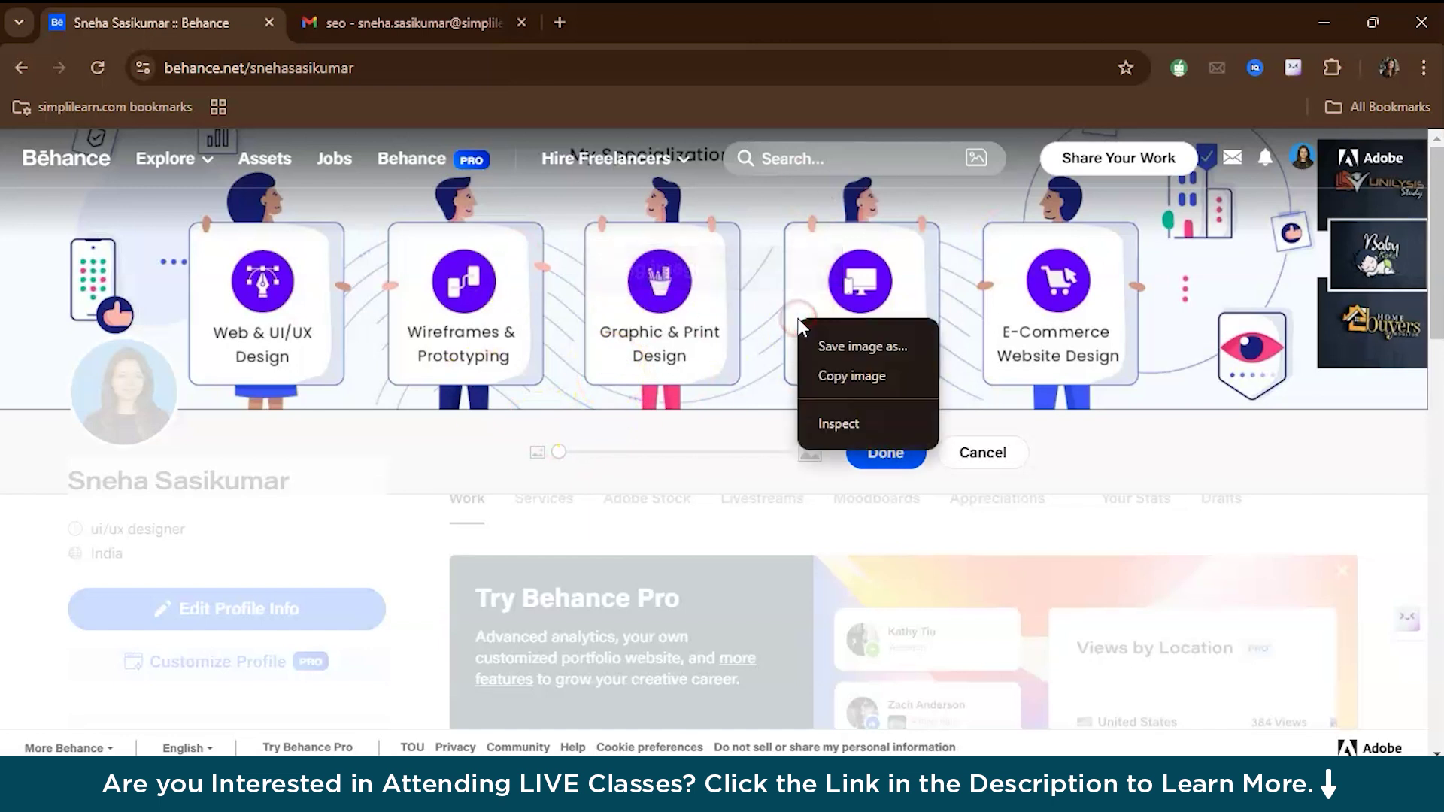
{"action": "left_click", "coordinate": [716, 313]}
{"action": "left_click_drag", "start_coordinate": [712, 316], "coordinate": [764, 313]}
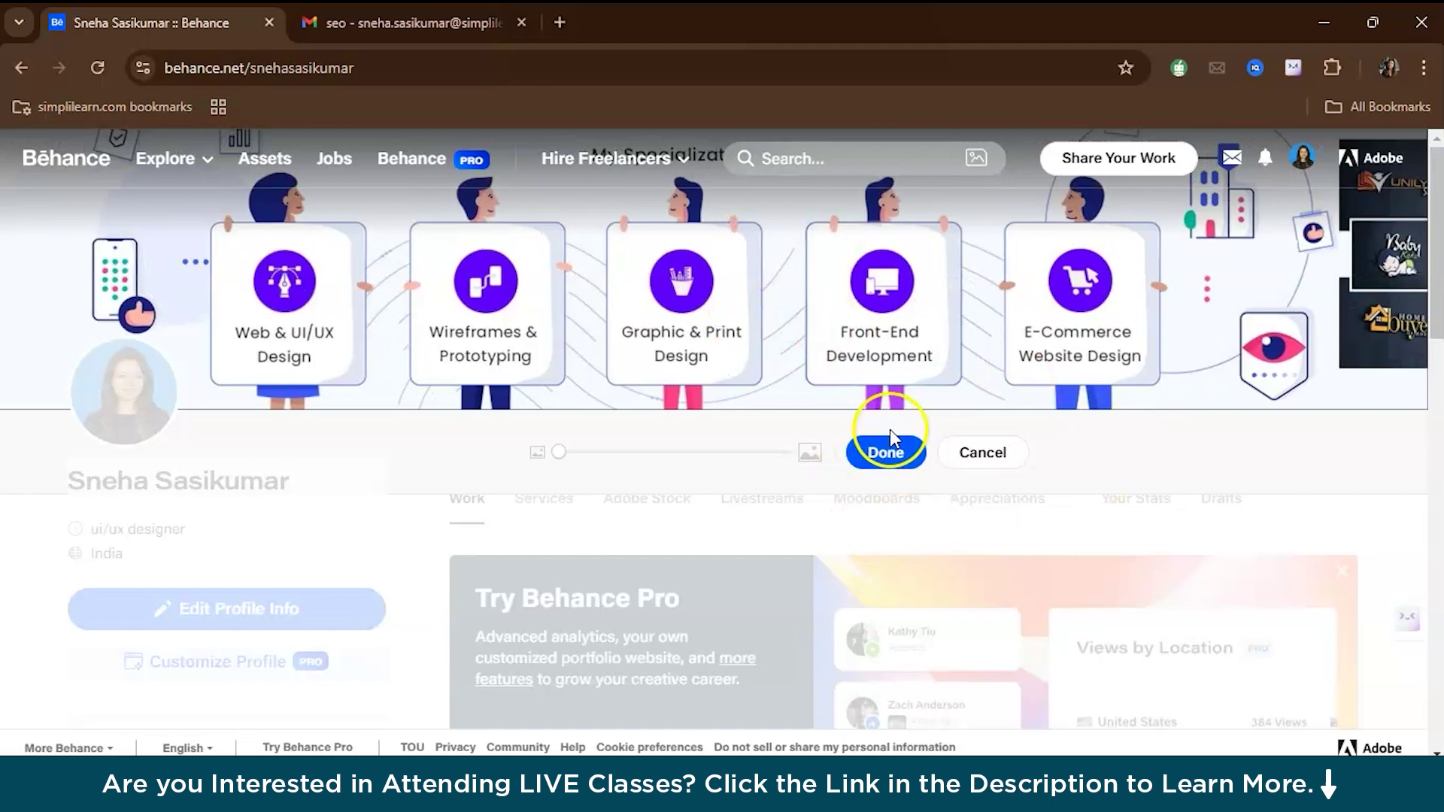
{"action": "left_click", "coordinate": [887, 450]}
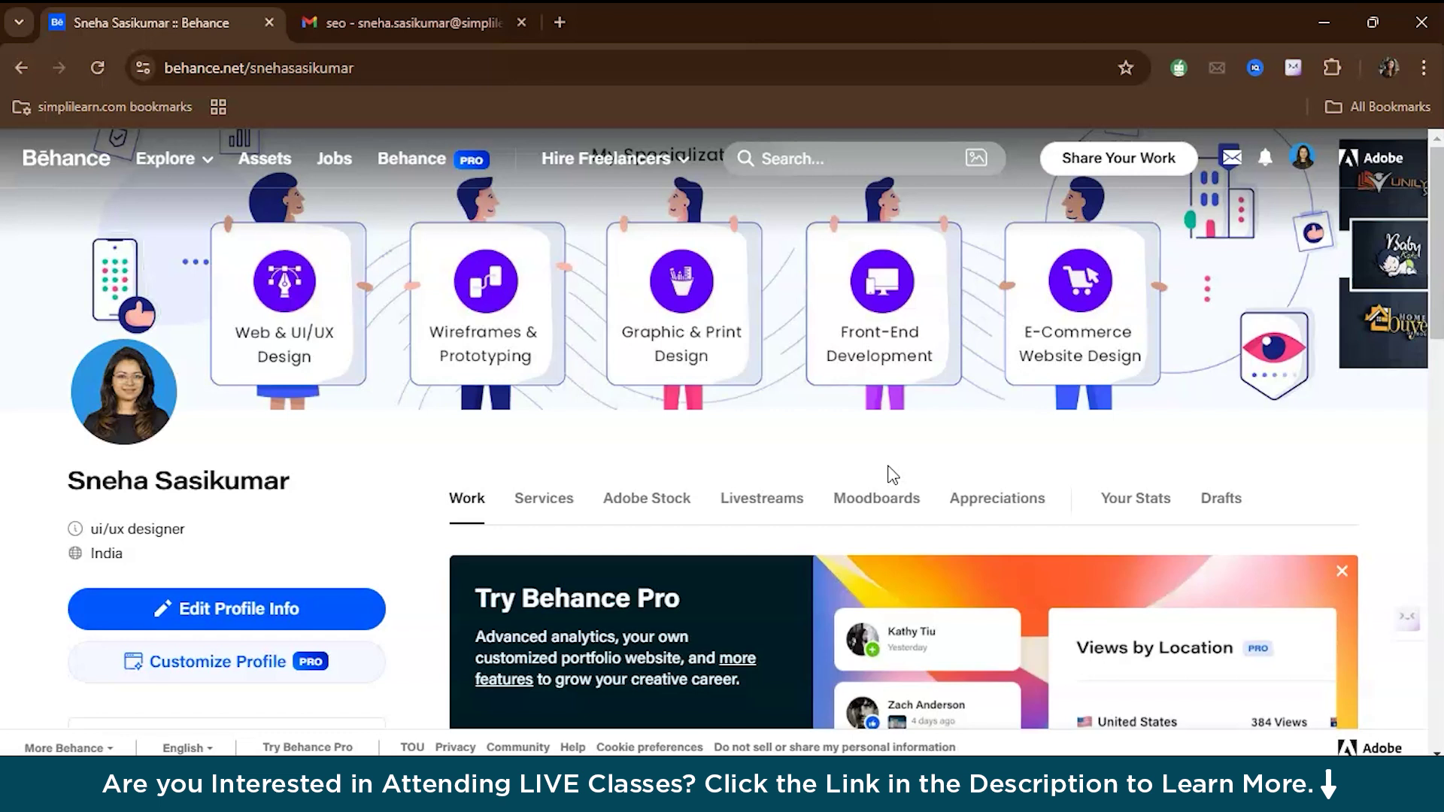
Go to the Services section, start a new service, and cancel choosing example projects.
{"action": "left_click", "coordinate": [542, 496]}
{"action": "scroll", "coordinate": [860, 506], "scroll_direction": "down", "scroll_amount": 6}
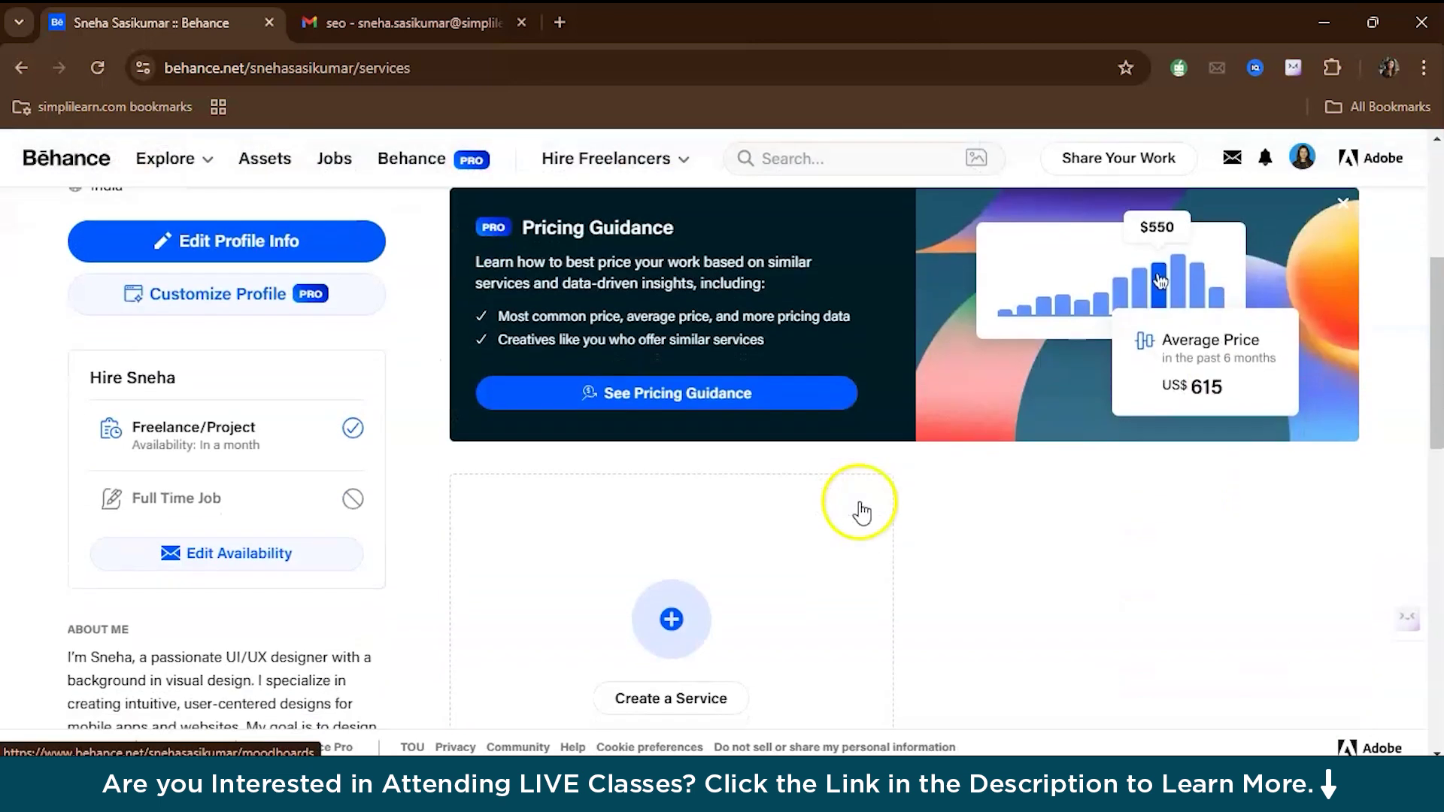
{"action": "left_click", "coordinate": [697, 587]}
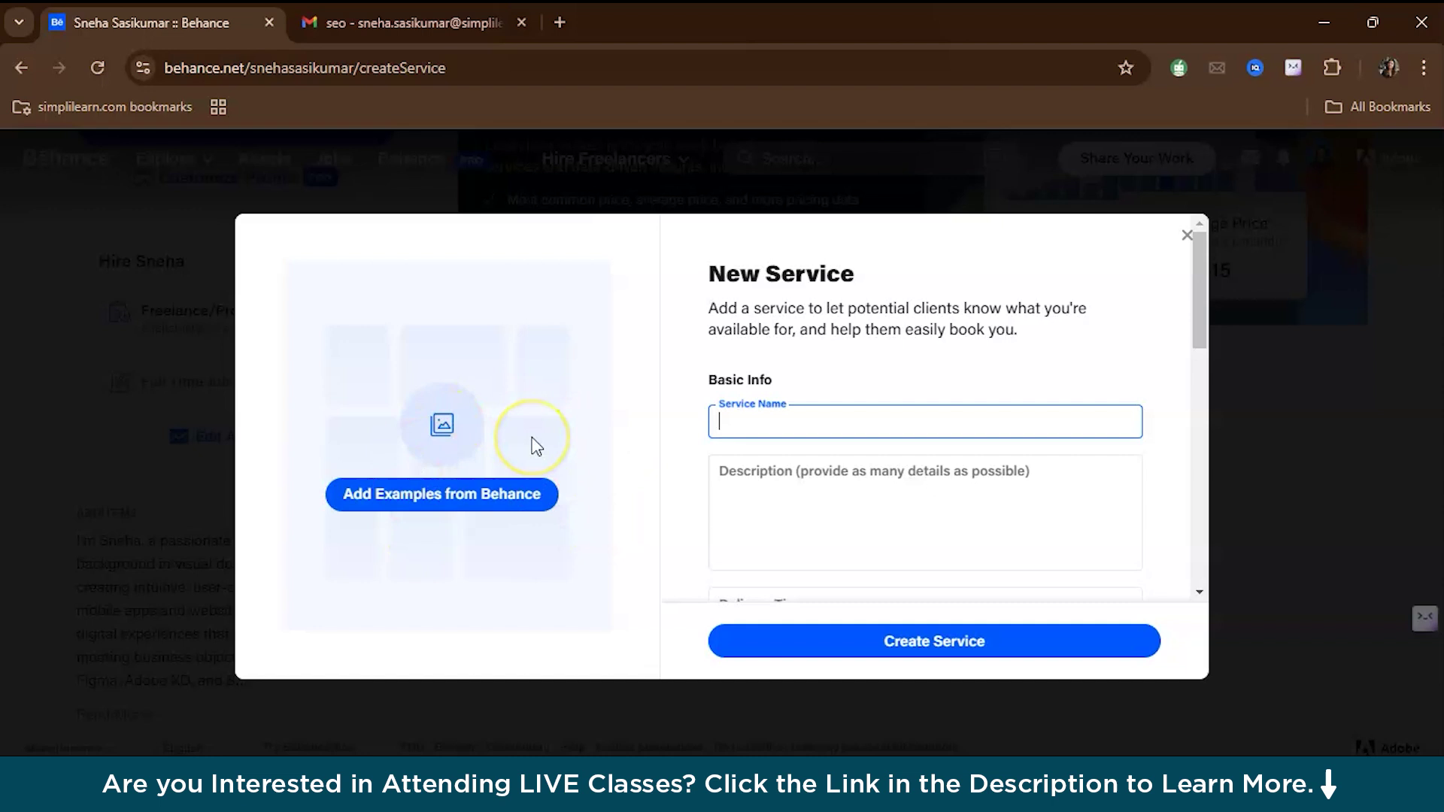
{"action": "left_click", "coordinate": [497, 501]}
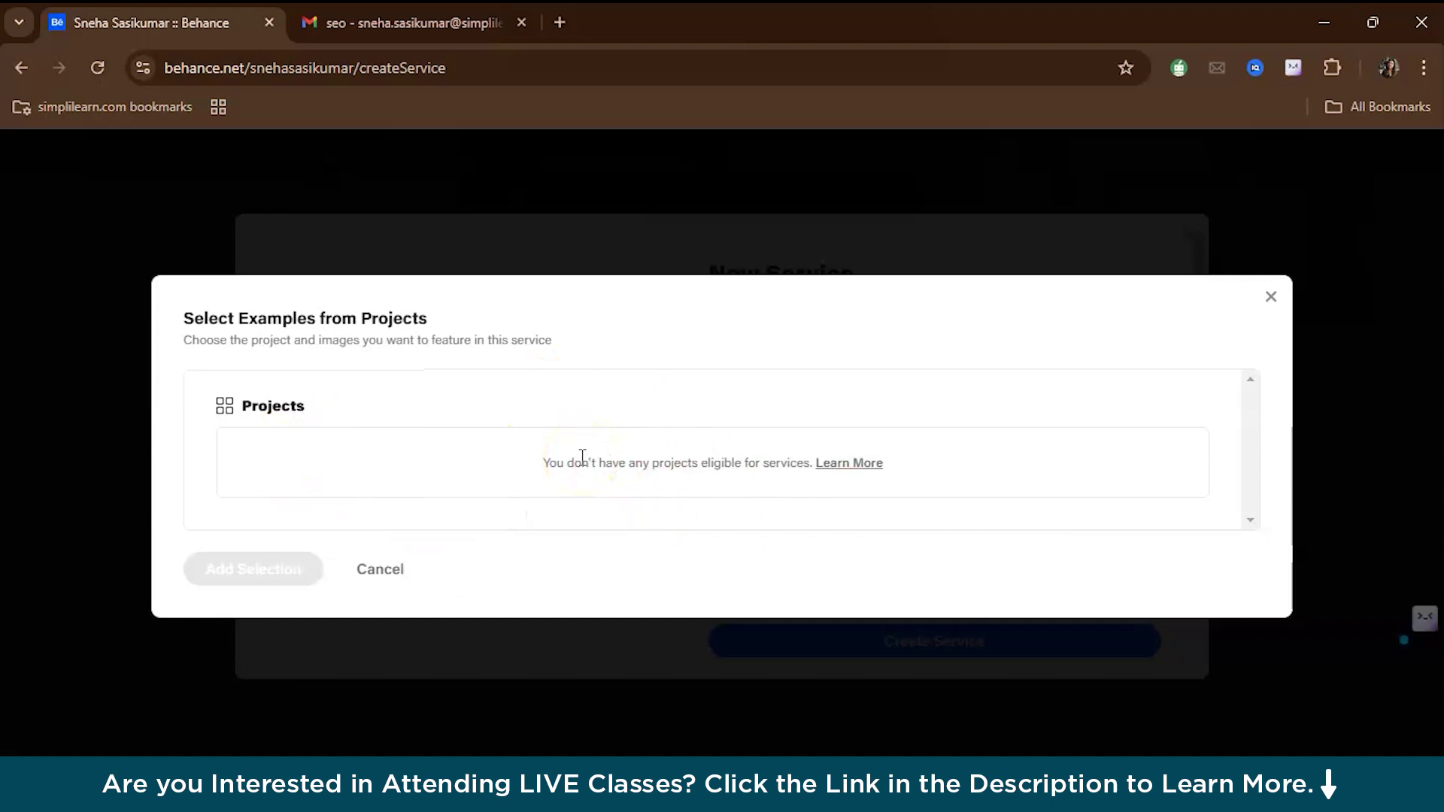
{"action": "left_click", "coordinate": [398, 577]}
Look over the service name and description fields, then close the form without saving.
{"action": "left_click", "coordinate": [786, 434]}
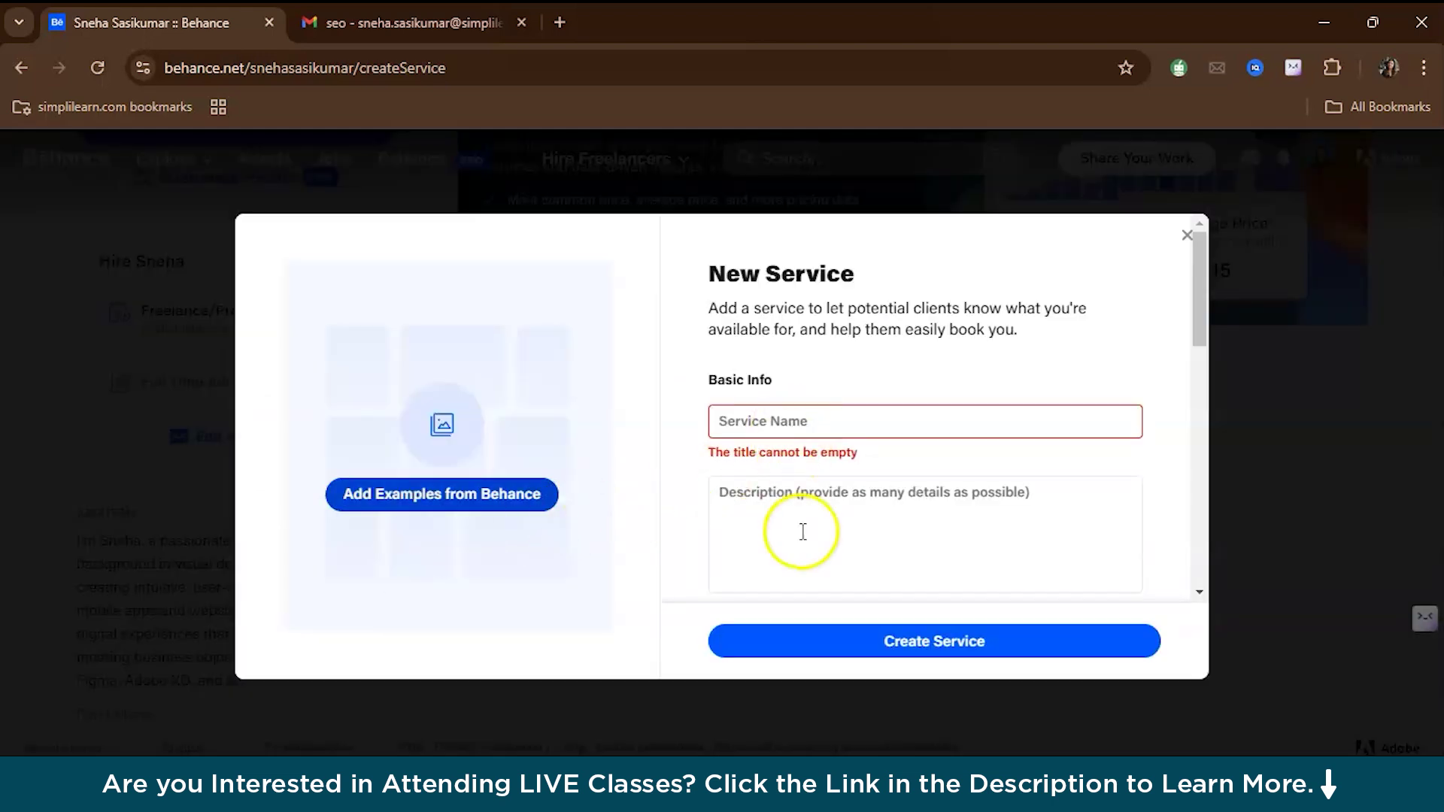
{"action": "scroll", "coordinate": [806, 535], "scroll_direction": "down", "scroll_amount": 1}
{"action": "left_click", "coordinate": [873, 434]}
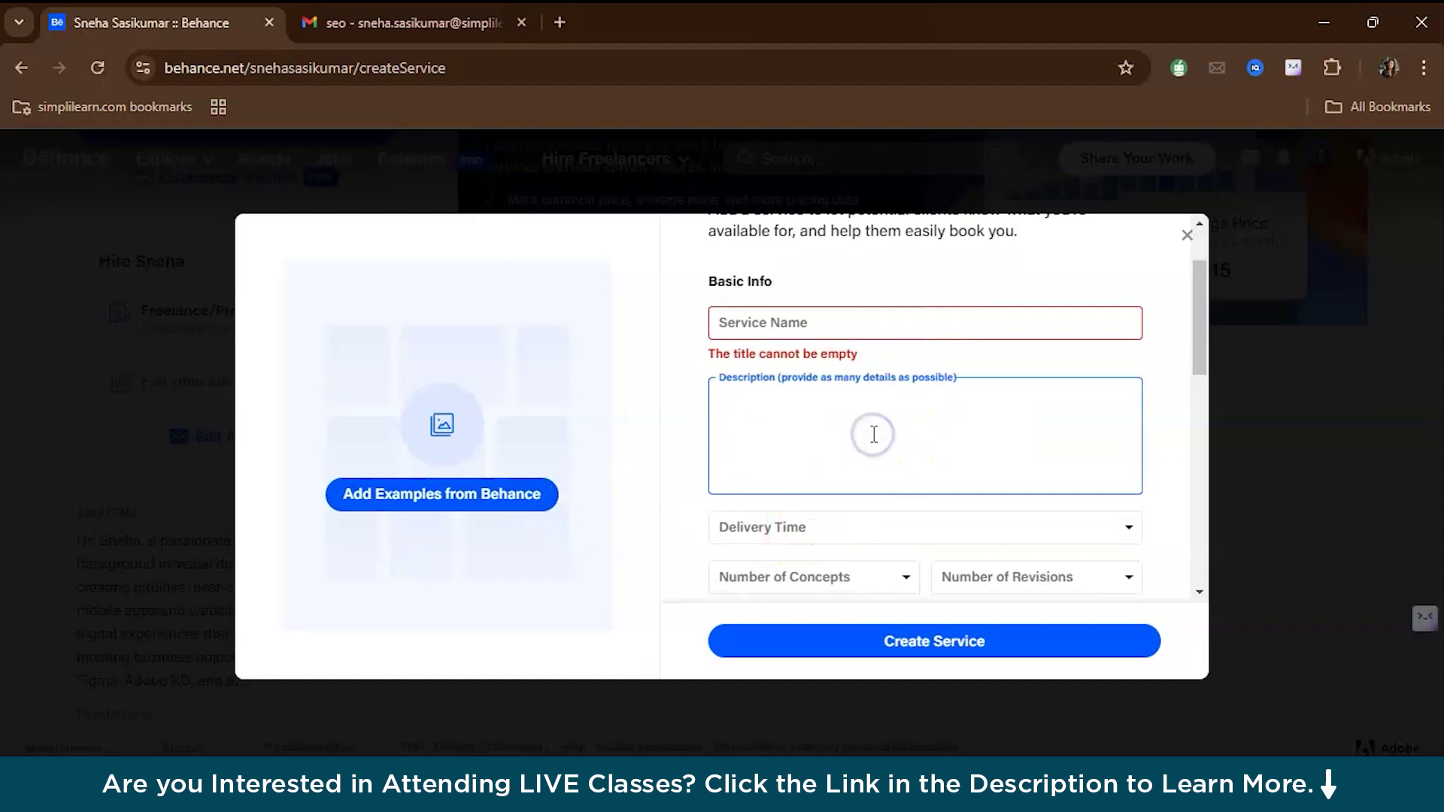
{"action": "scroll", "coordinate": [892, 425], "scroll_direction": "down", "scroll_amount": 1}
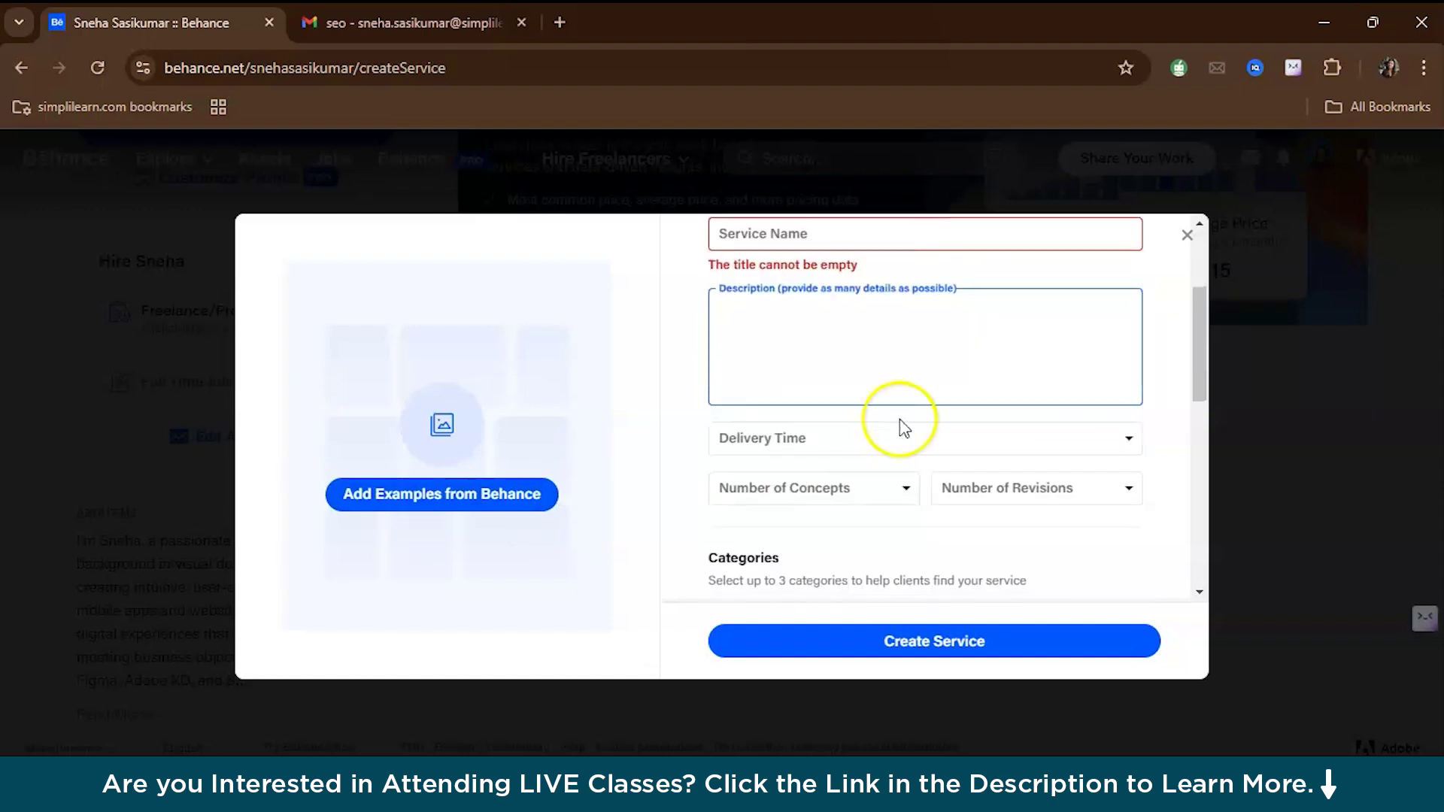
{"action": "scroll", "coordinate": [983, 391], "scroll_direction": "down", "scroll_amount": 1}
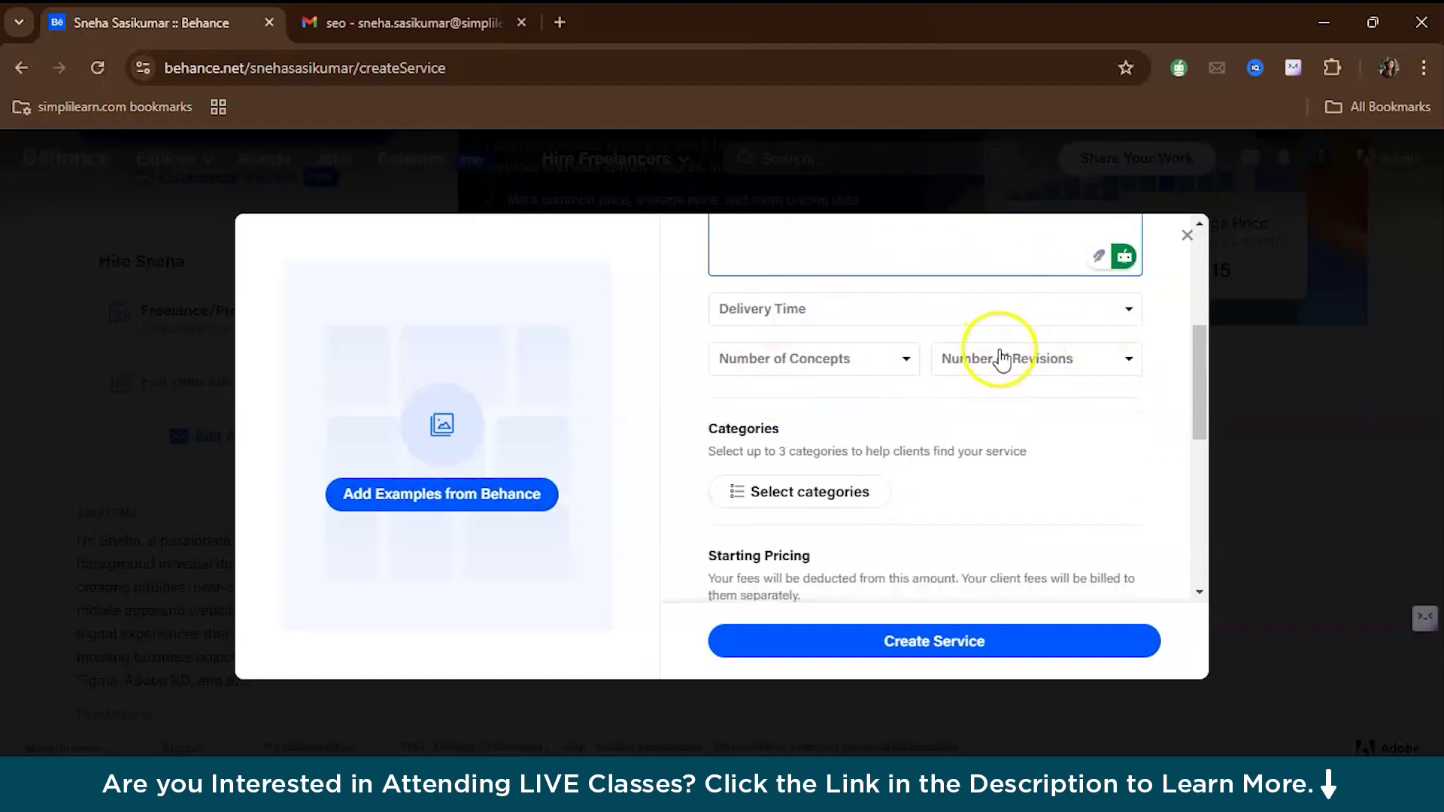
{"action": "scroll", "coordinate": [873, 444], "scroll_direction": "down", "scroll_amount": 3}
{"action": "scroll", "coordinate": [875, 451], "scroll_direction": "down", "scroll_amount": 2}
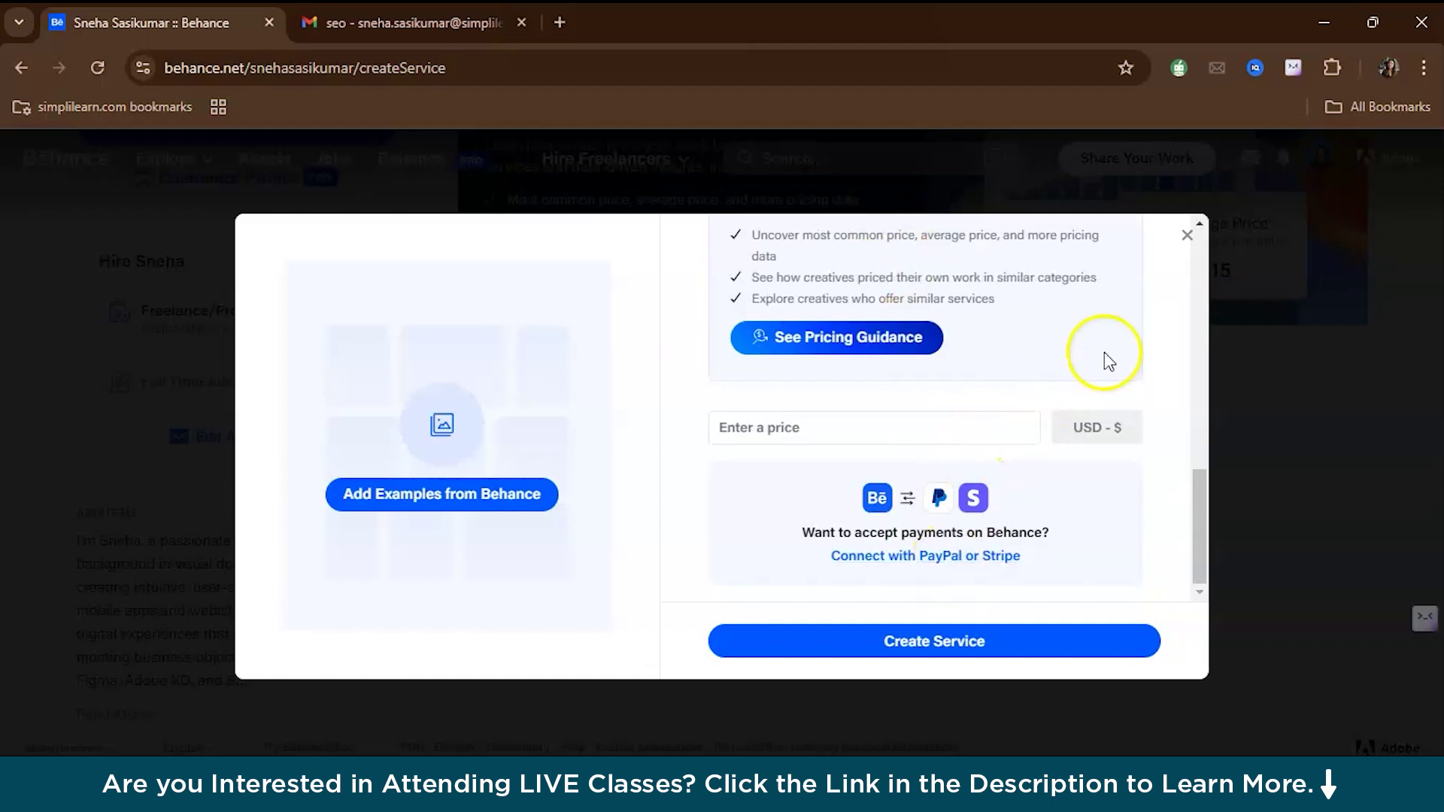
{"action": "left_click", "coordinate": [1187, 235]}
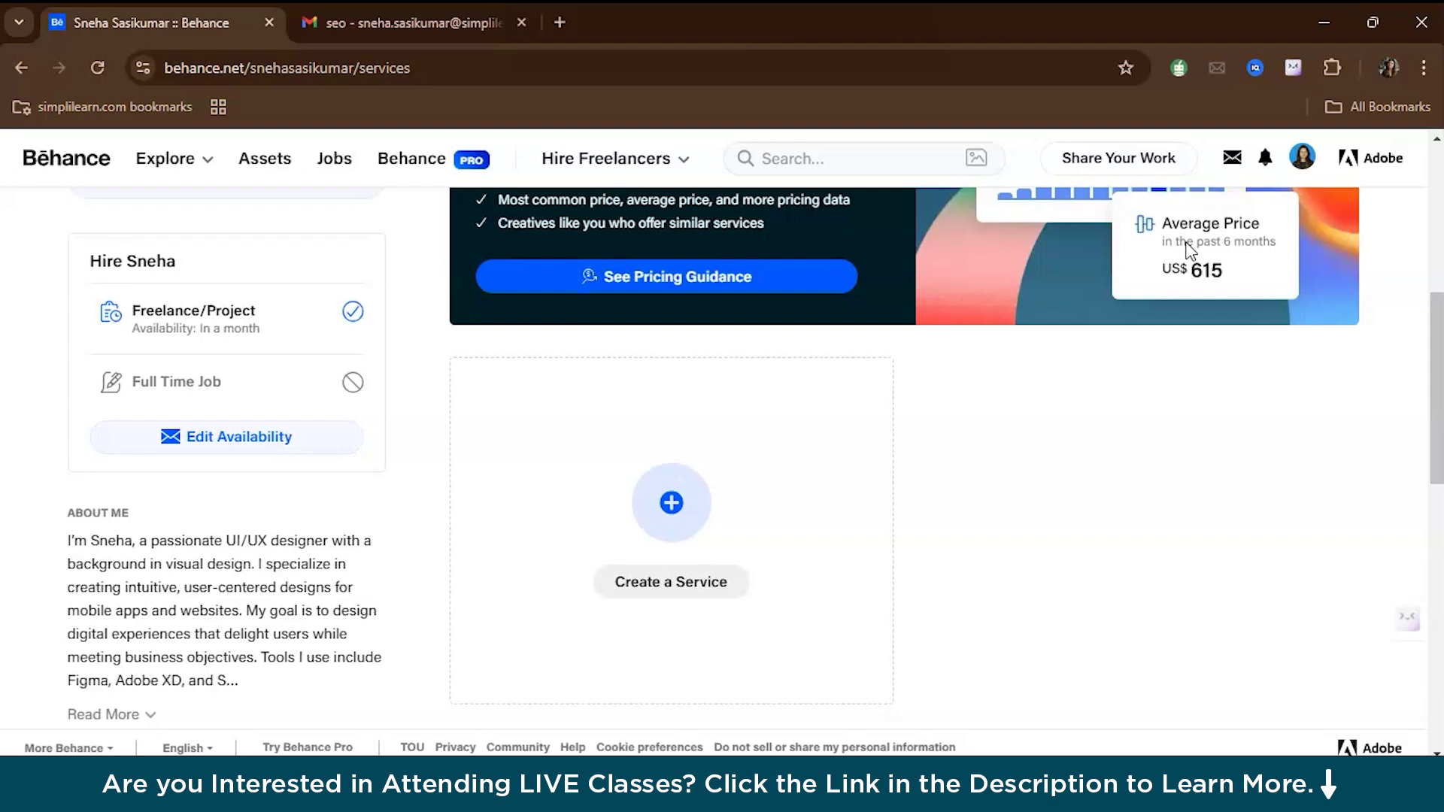
Browse the Adobe Stock, Livestreams and Moodboards tabs, then return to Work's Create a Project slot.
{"action": "scroll", "coordinate": [622, 283], "scroll_direction": "up", "scroll_amount": 4}
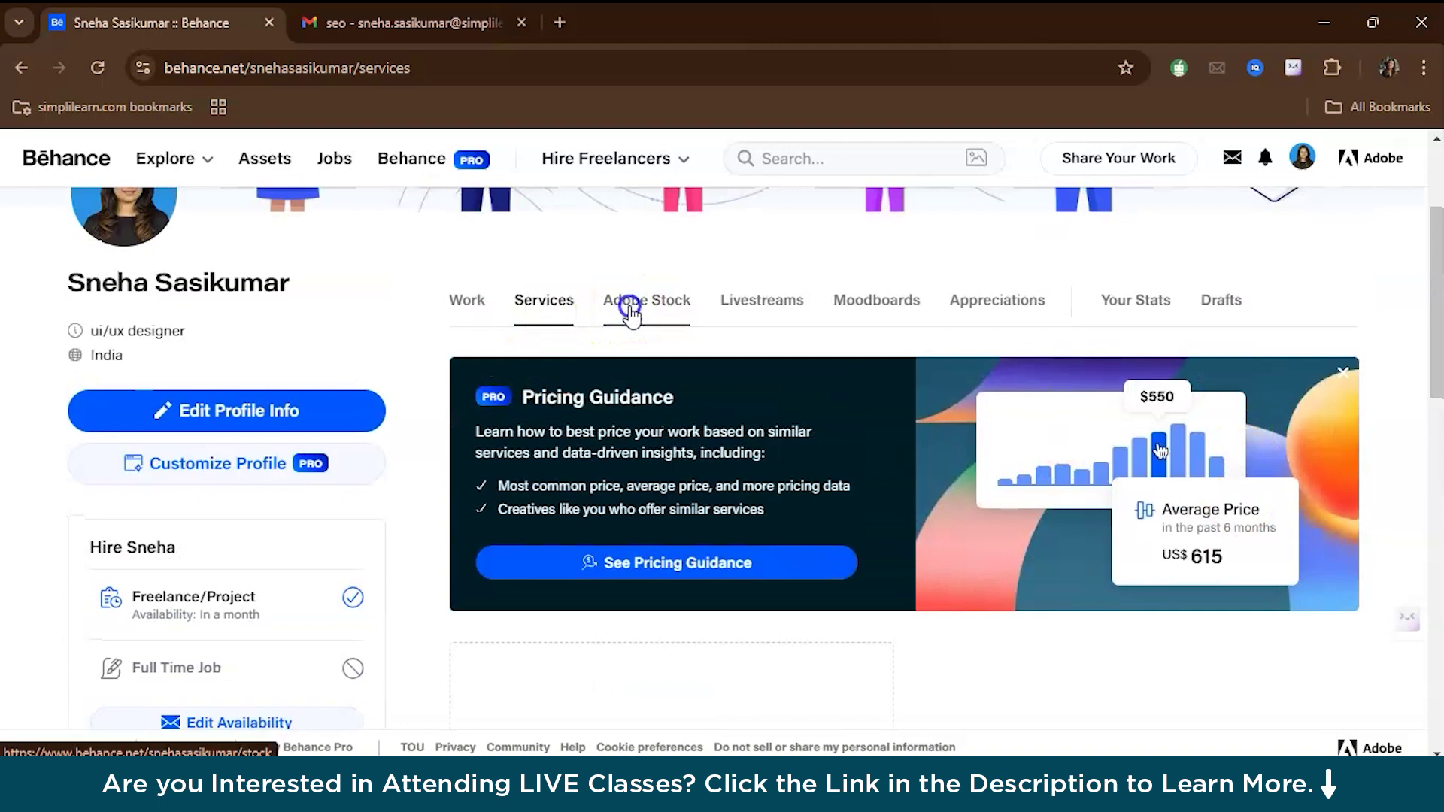
{"action": "left_click", "coordinate": [630, 309]}
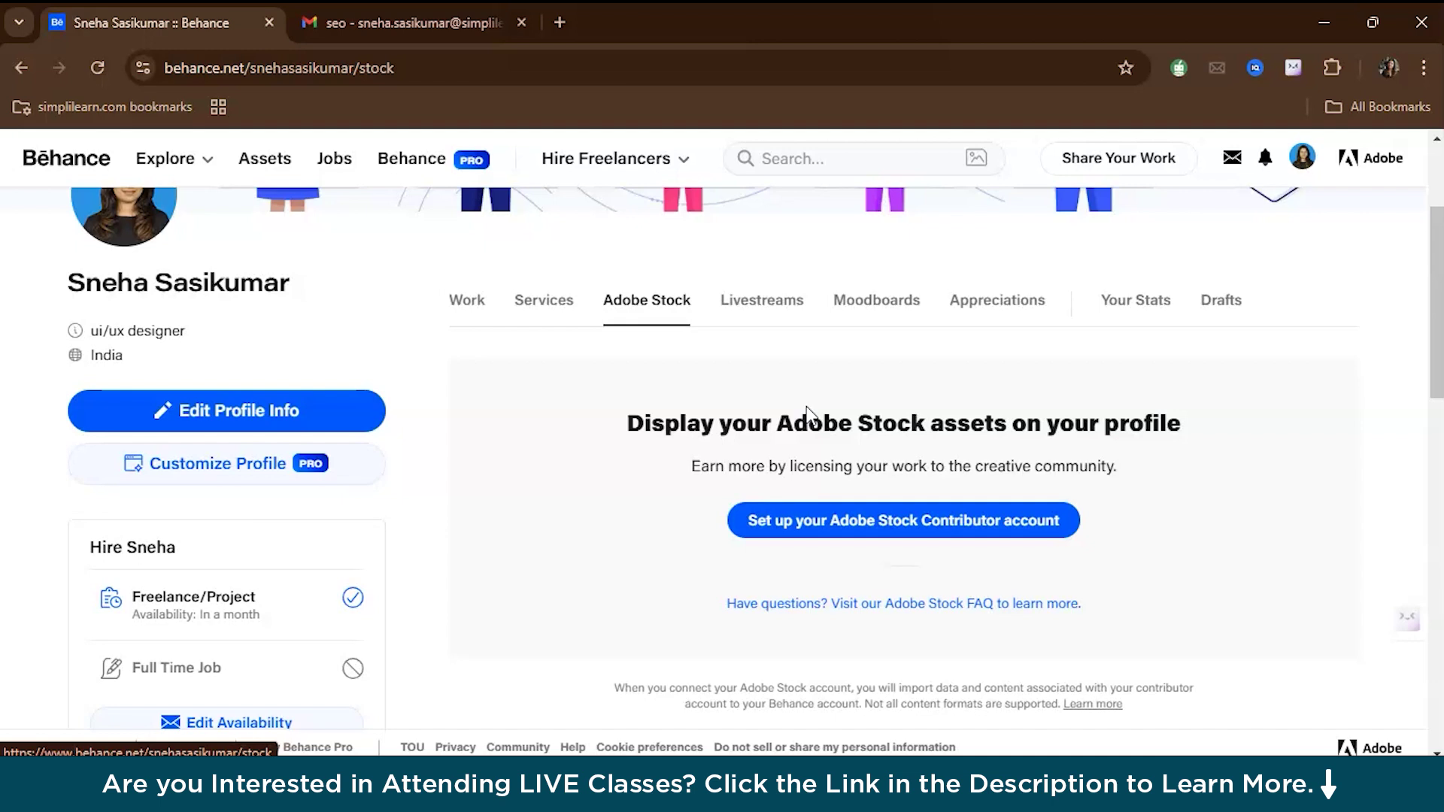
{"action": "left_click", "coordinate": [777, 297]}
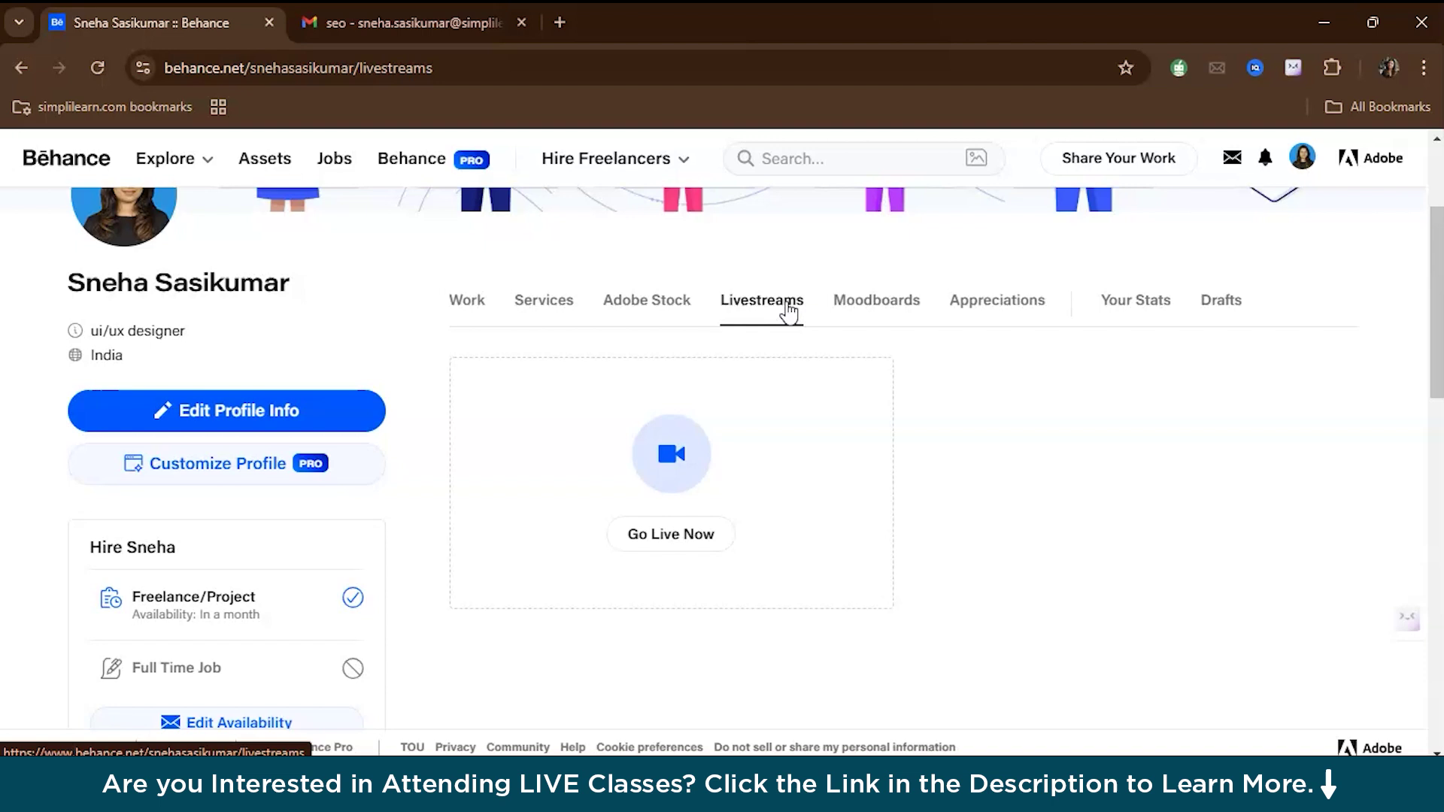
{"action": "left_click", "coordinate": [858, 308]}
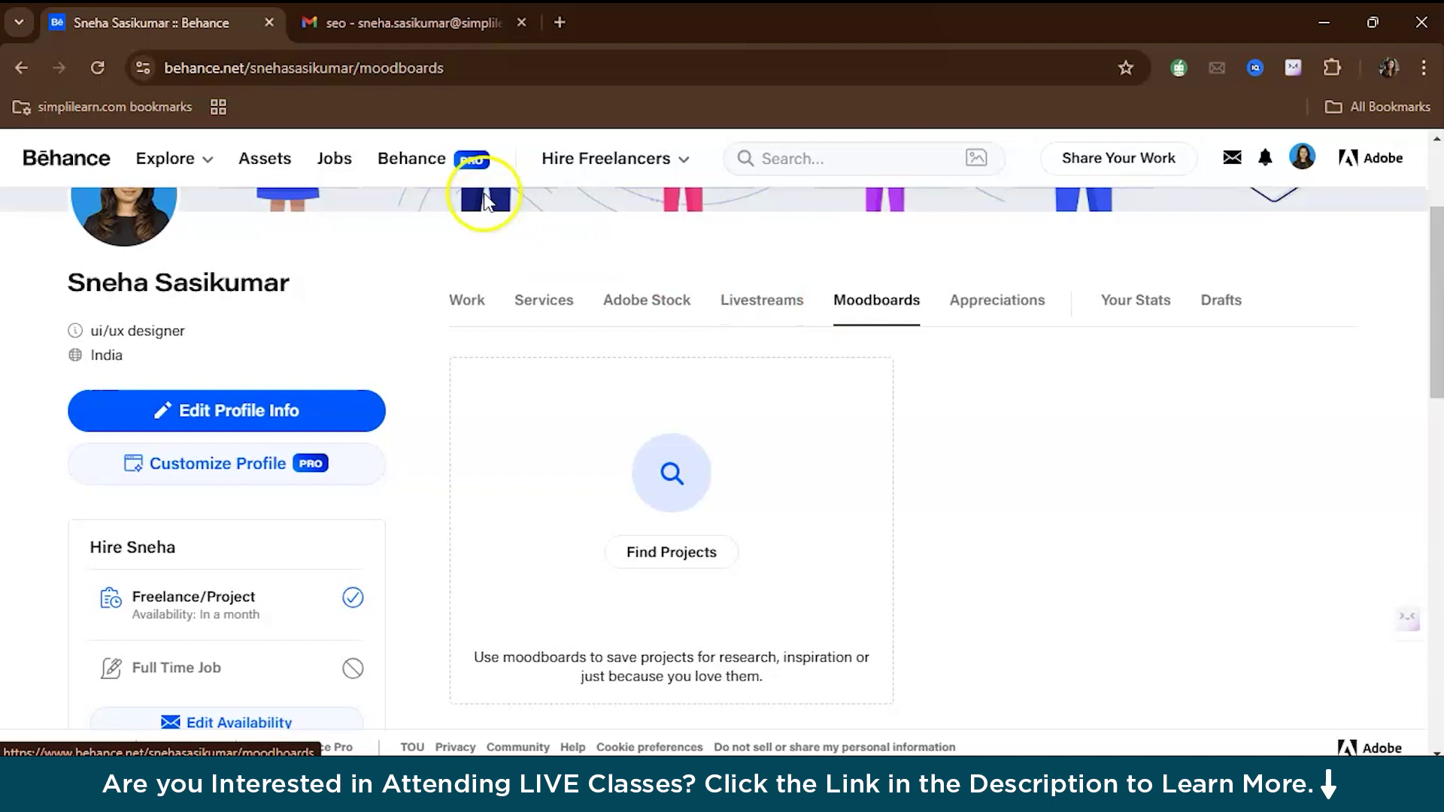
{"action": "left_click", "coordinate": [468, 301]}
{"action": "scroll", "coordinate": [832, 622], "scroll_direction": "down", "scroll_amount": 2}
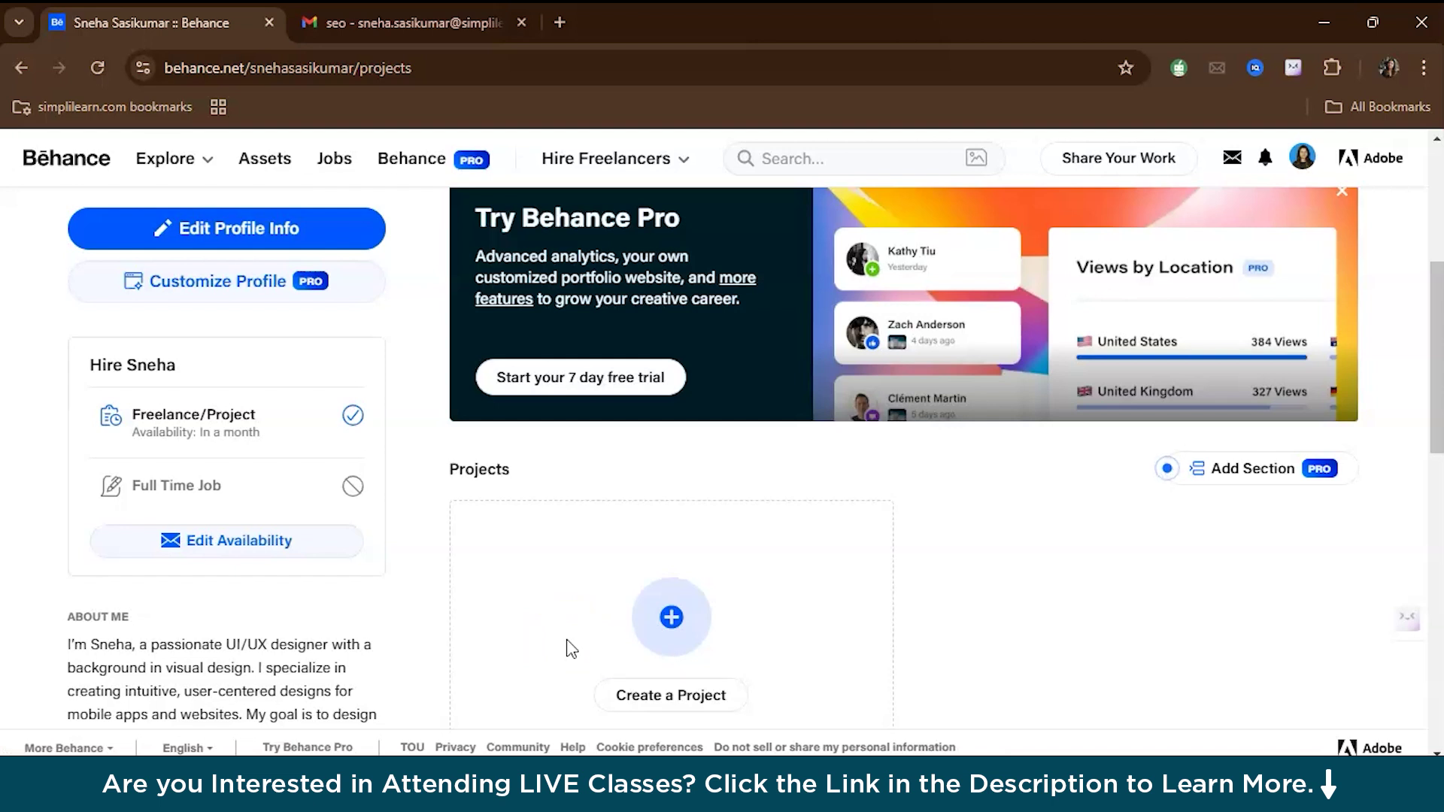
Open the UX/UI Designer | Portfolio | CV | 2023 project in a new tab and read its opening sections.
{"action": "left_click", "coordinate": [162, 237]}
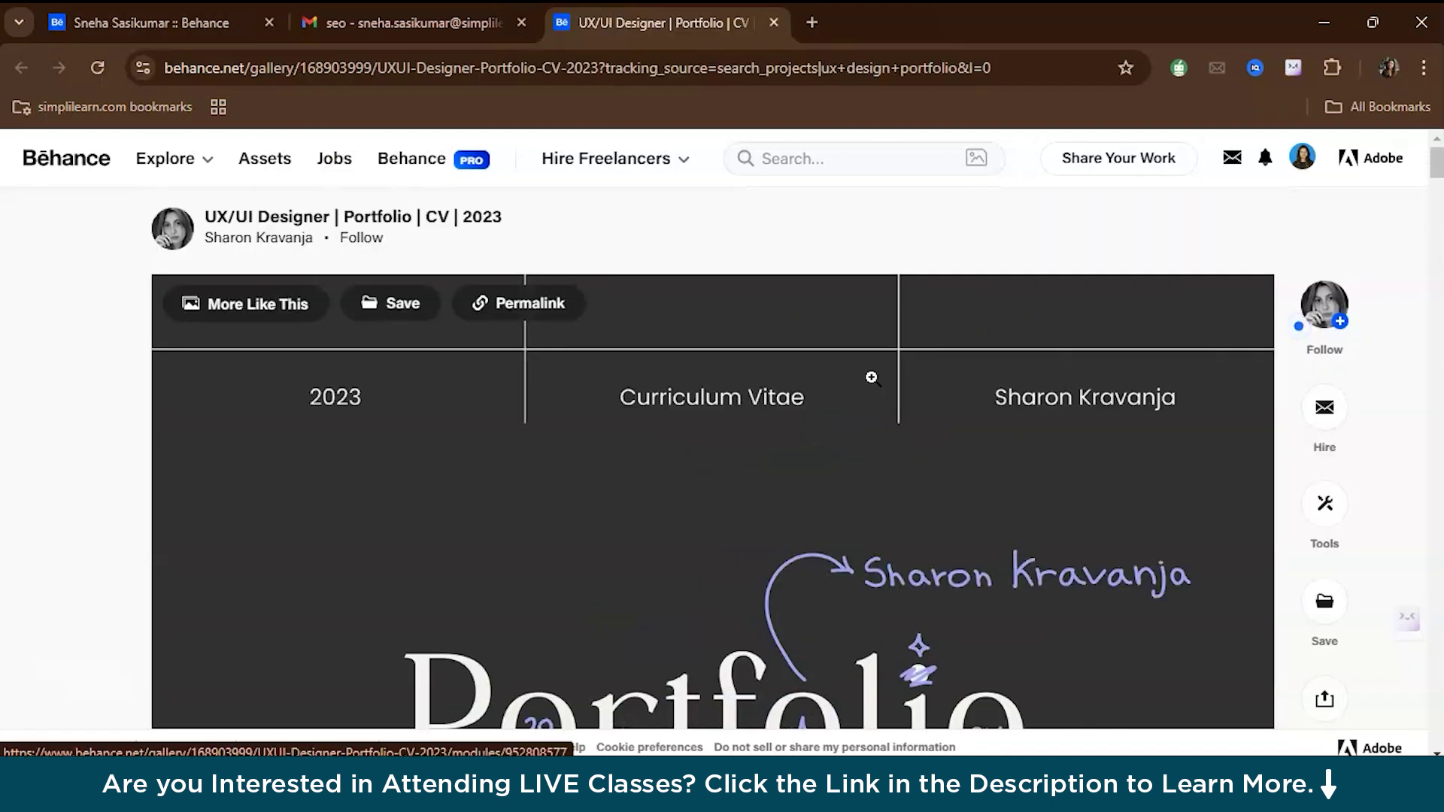
{"action": "scroll", "coordinate": [872, 378], "scroll_direction": "down", "scroll_amount": 1}
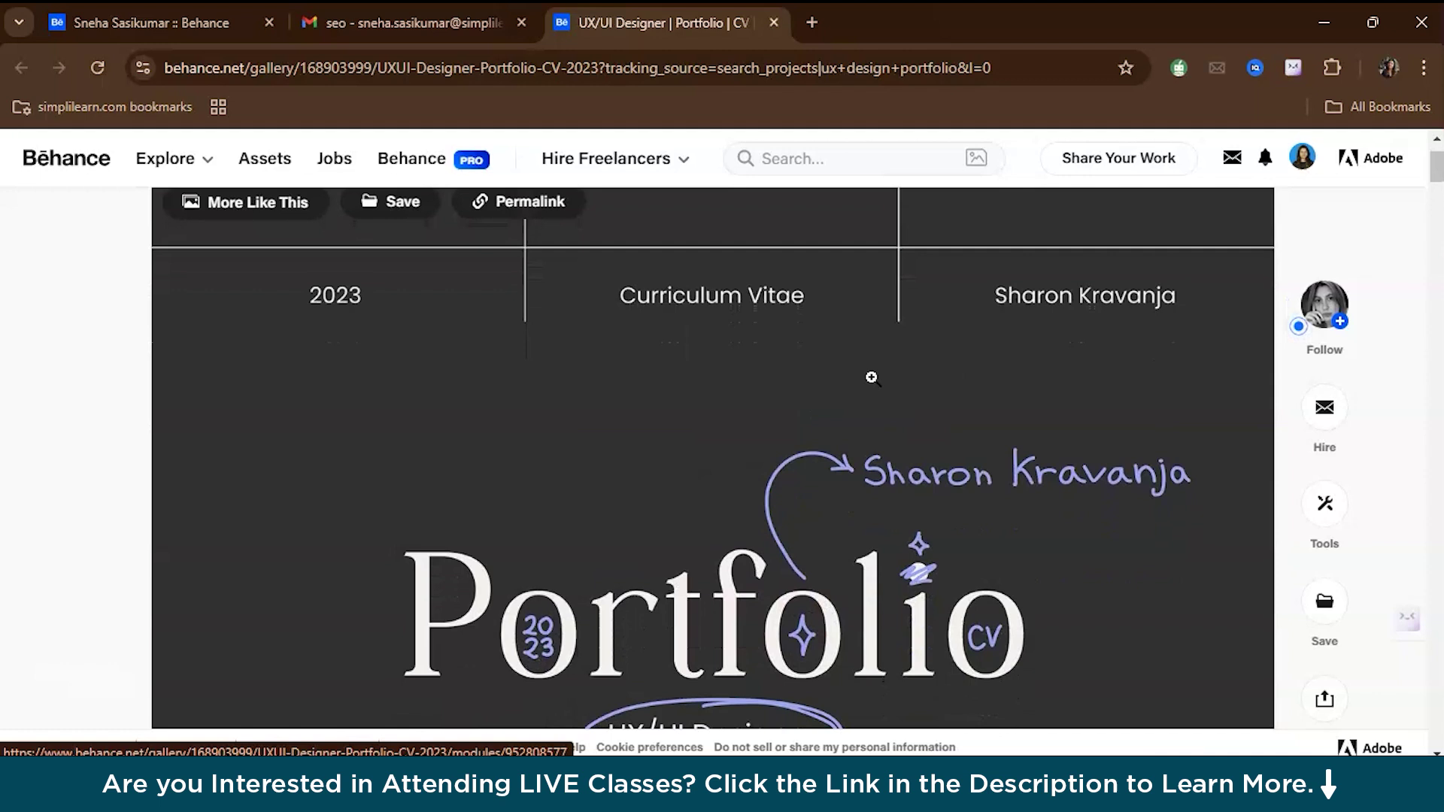
{"action": "scroll", "coordinate": [872, 378], "scroll_direction": "up", "scroll_amount": 1}
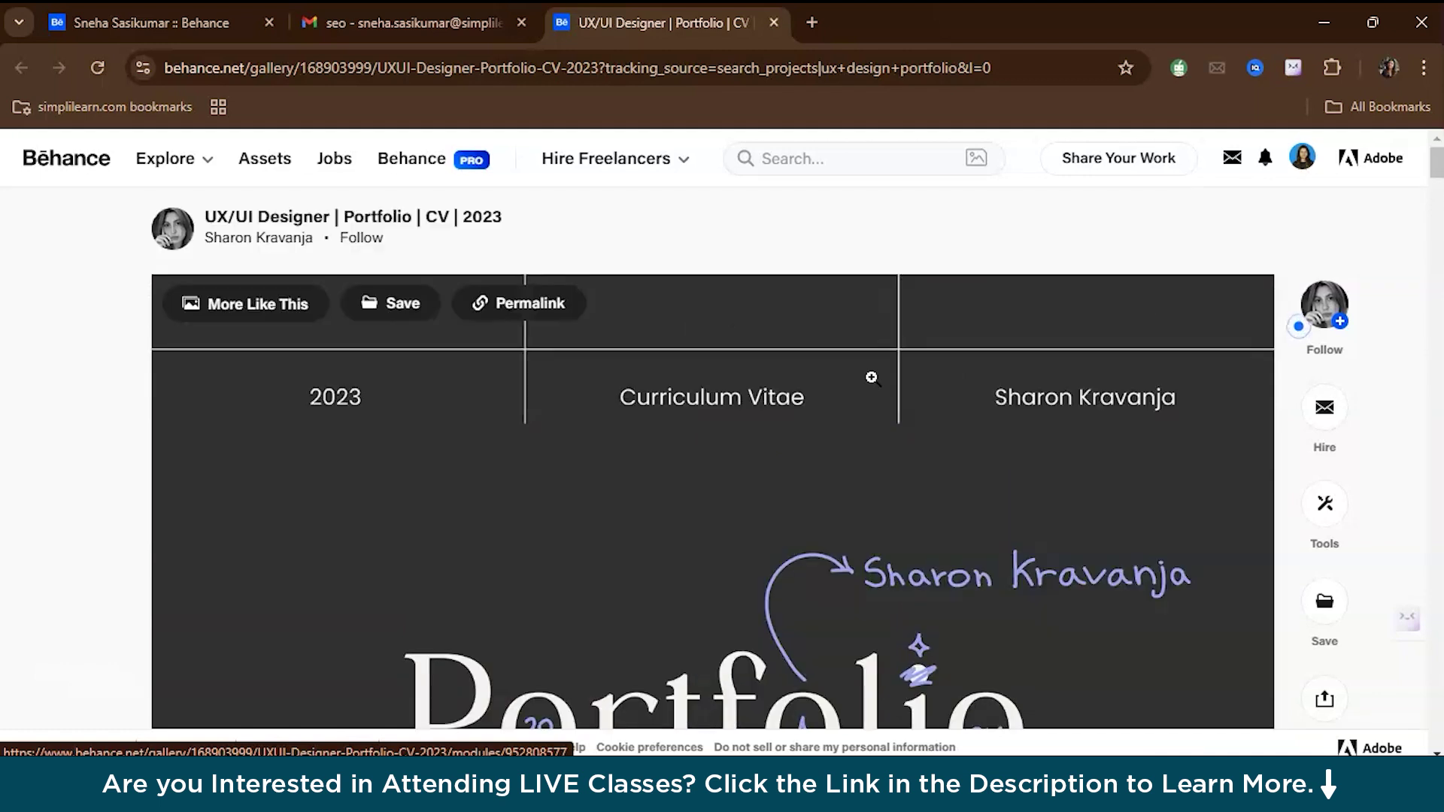
{"action": "scroll", "coordinate": [872, 378], "scroll_direction": "down", "scroll_amount": 1}
{"action": "scroll", "coordinate": [872, 378], "scroll_direction": "down", "scroll_amount": 8}
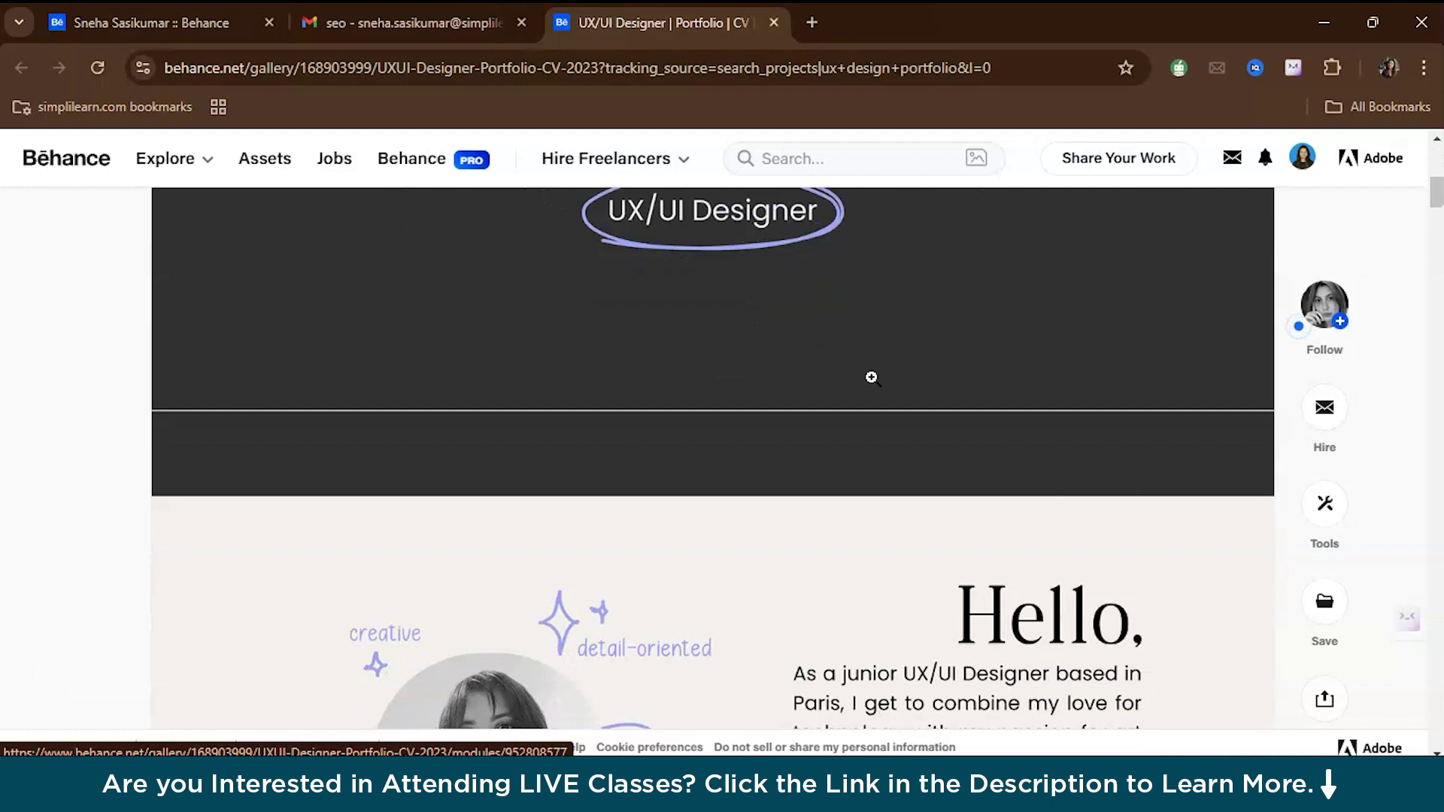
{"action": "scroll", "coordinate": [873, 379], "scroll_direction": "down", "scroll_amount": 1}
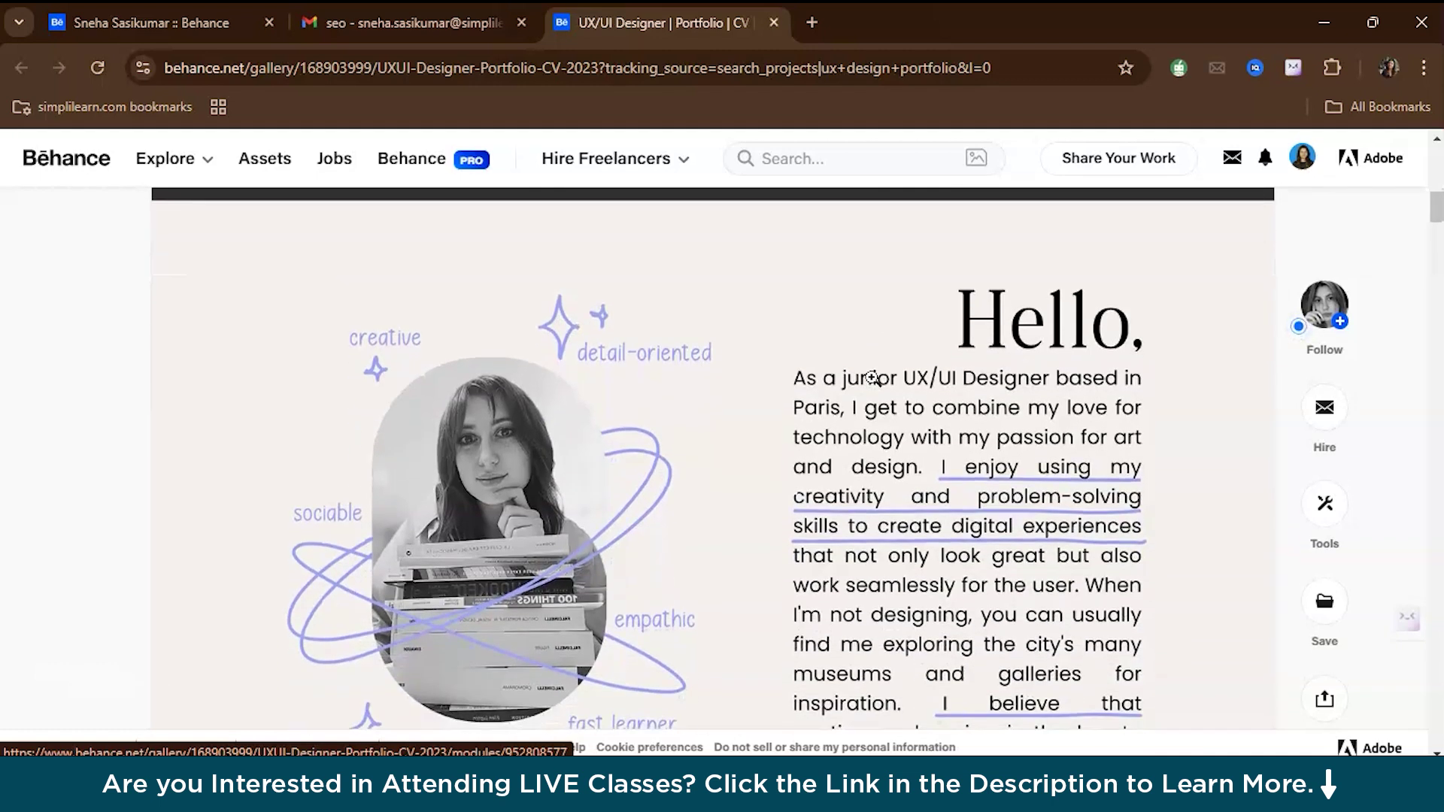
{"action": "scroll", "coordinate": [873, 379], "scroll_direction": "down", "scroll_amount": 1}
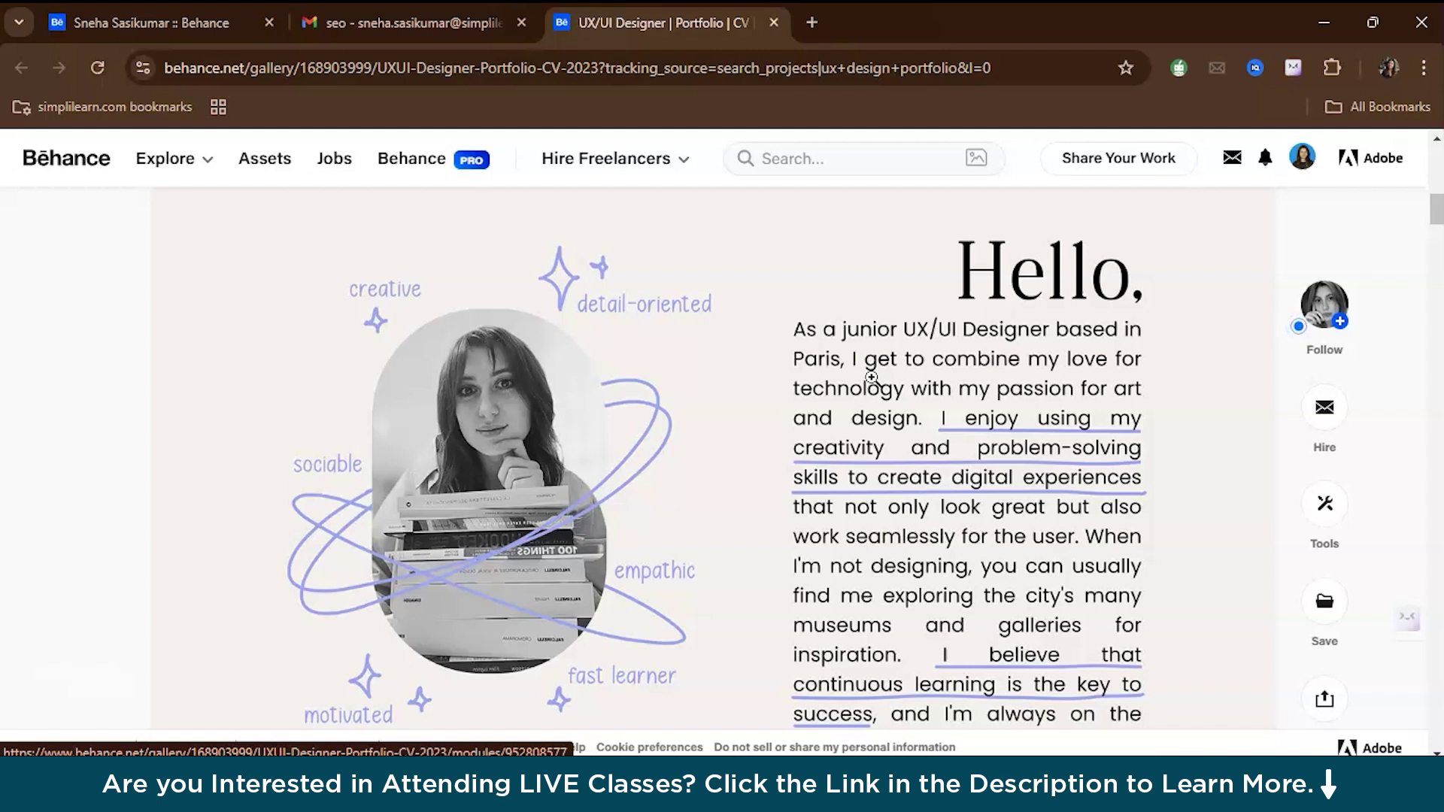
{"action": "scroll", "coordinate": [872, 377], "scroll_direction": "down", "scroll_amount": 1}
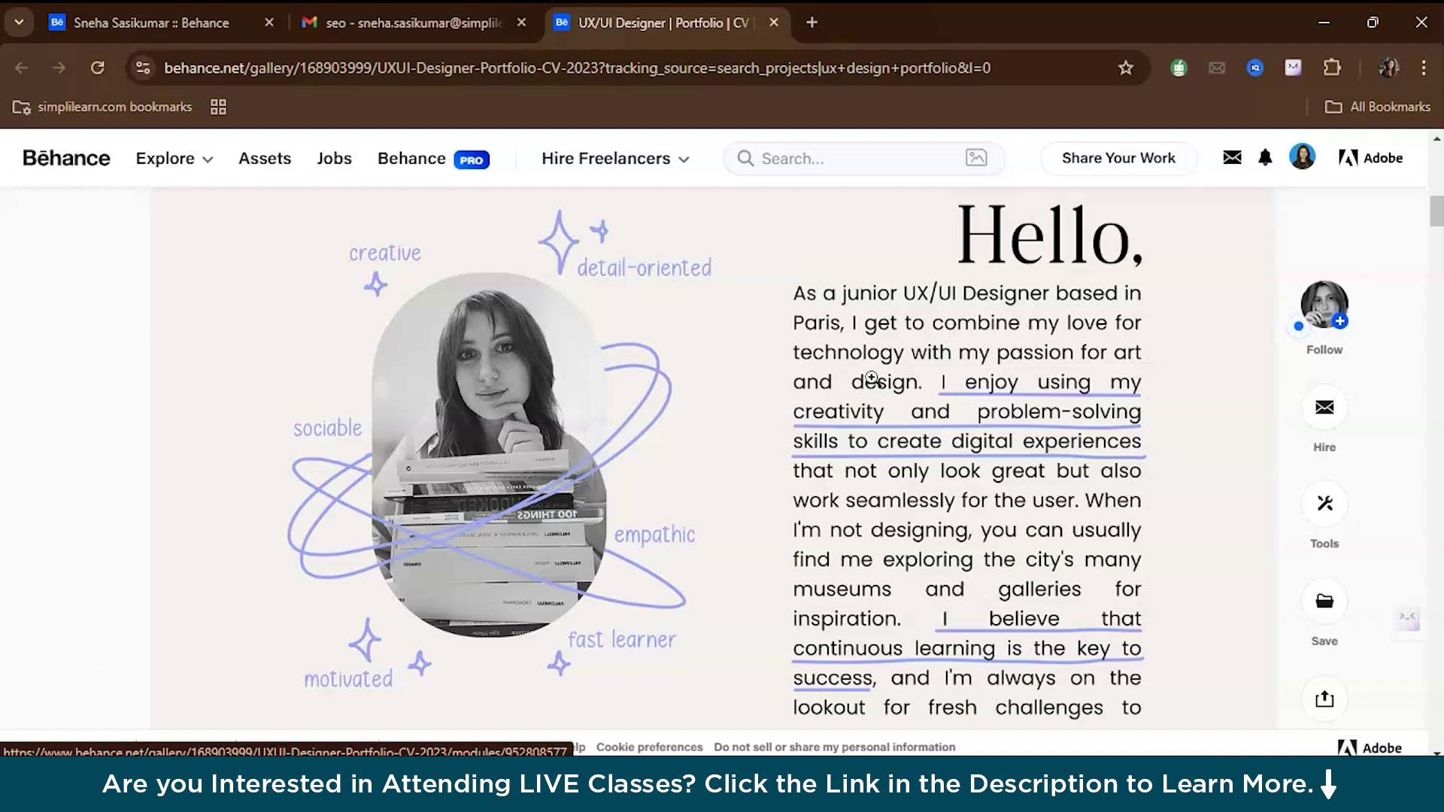
{"action": "scroll", "coordinate": [871, 378], "scroll_direction": "down", "scroll_amount": 10}
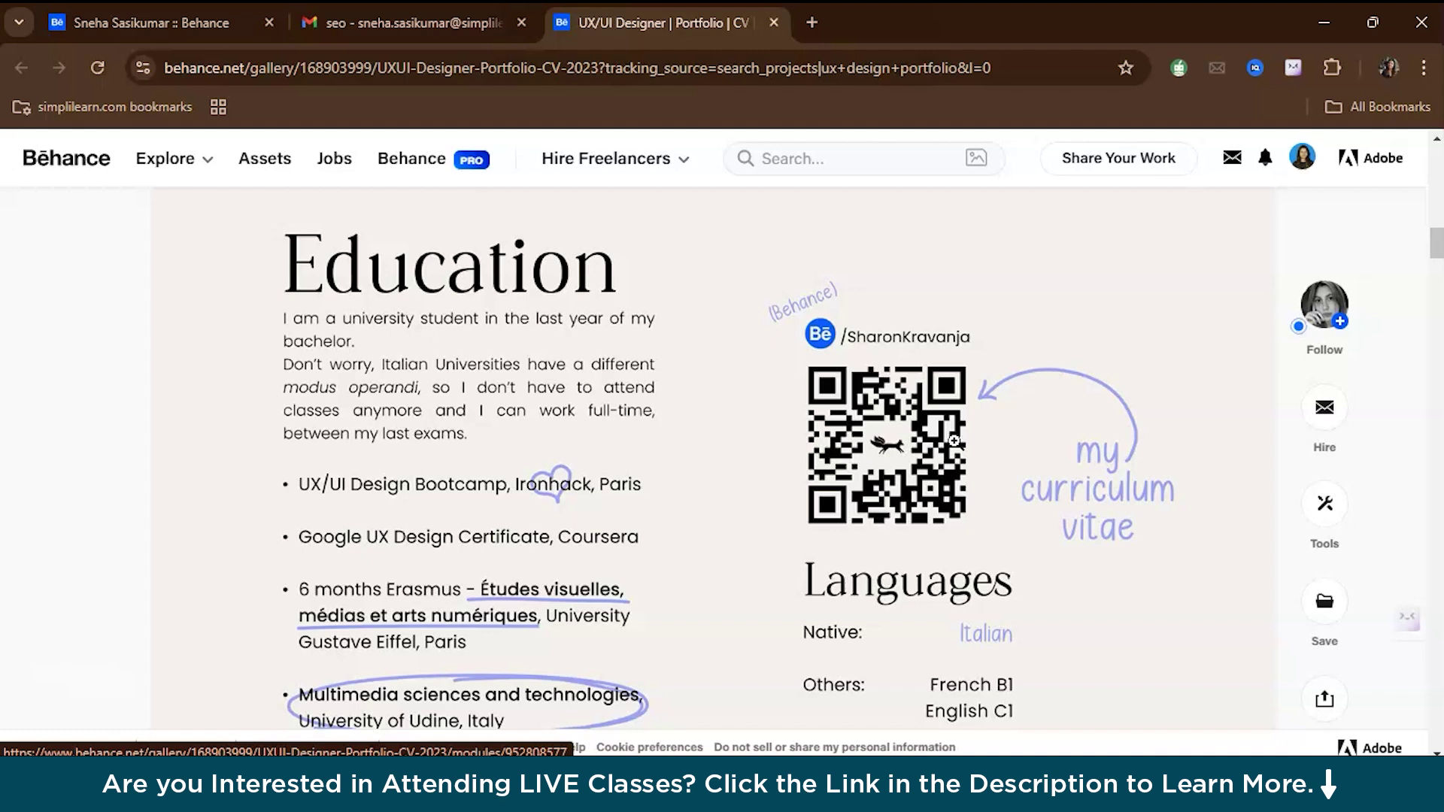
{"action": "scroll", "coordinate": [953, 440], "scroll_direction": "down", "scroll_amount": 10}
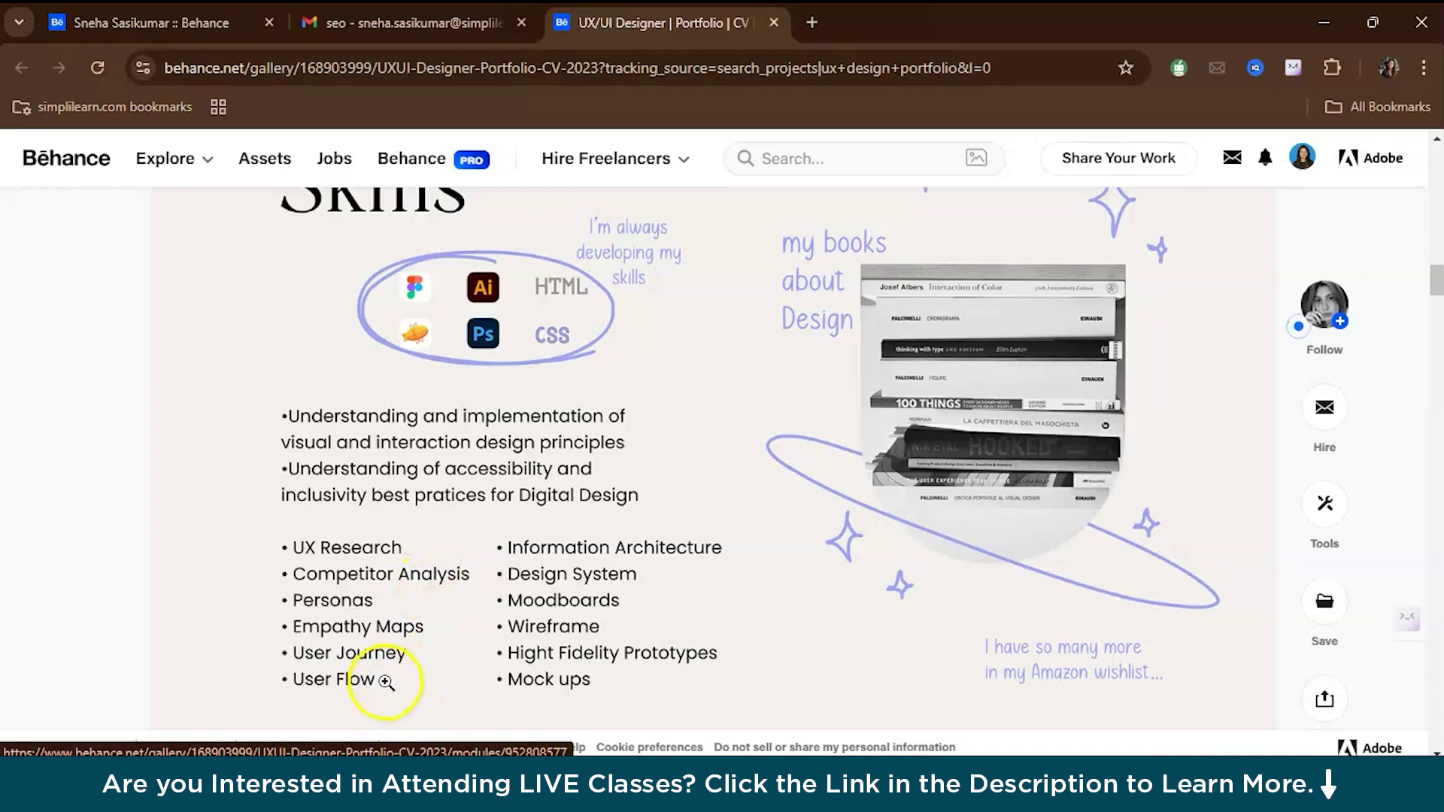
Read on through the Skills, Danc.r and Fun Facts sections to the end, then scroll back up.
{"action": "scroll", "coordinate": [613, 657], "scroll_direction": "up", "scroll_amount": 1}
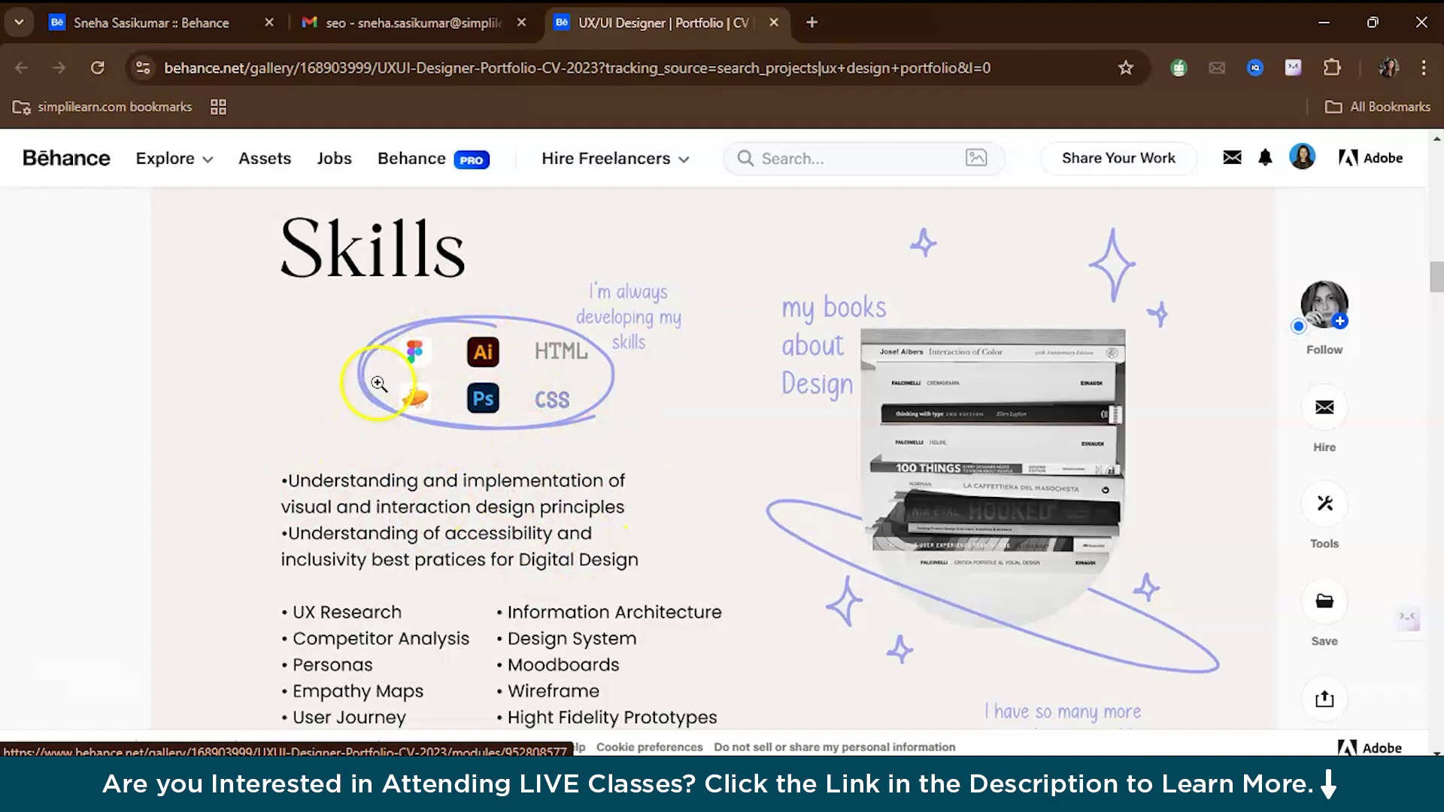
{"action": "scroll", "coordinate": [525, 463], "scroll_direction": "down", "scroll_amount": 9}
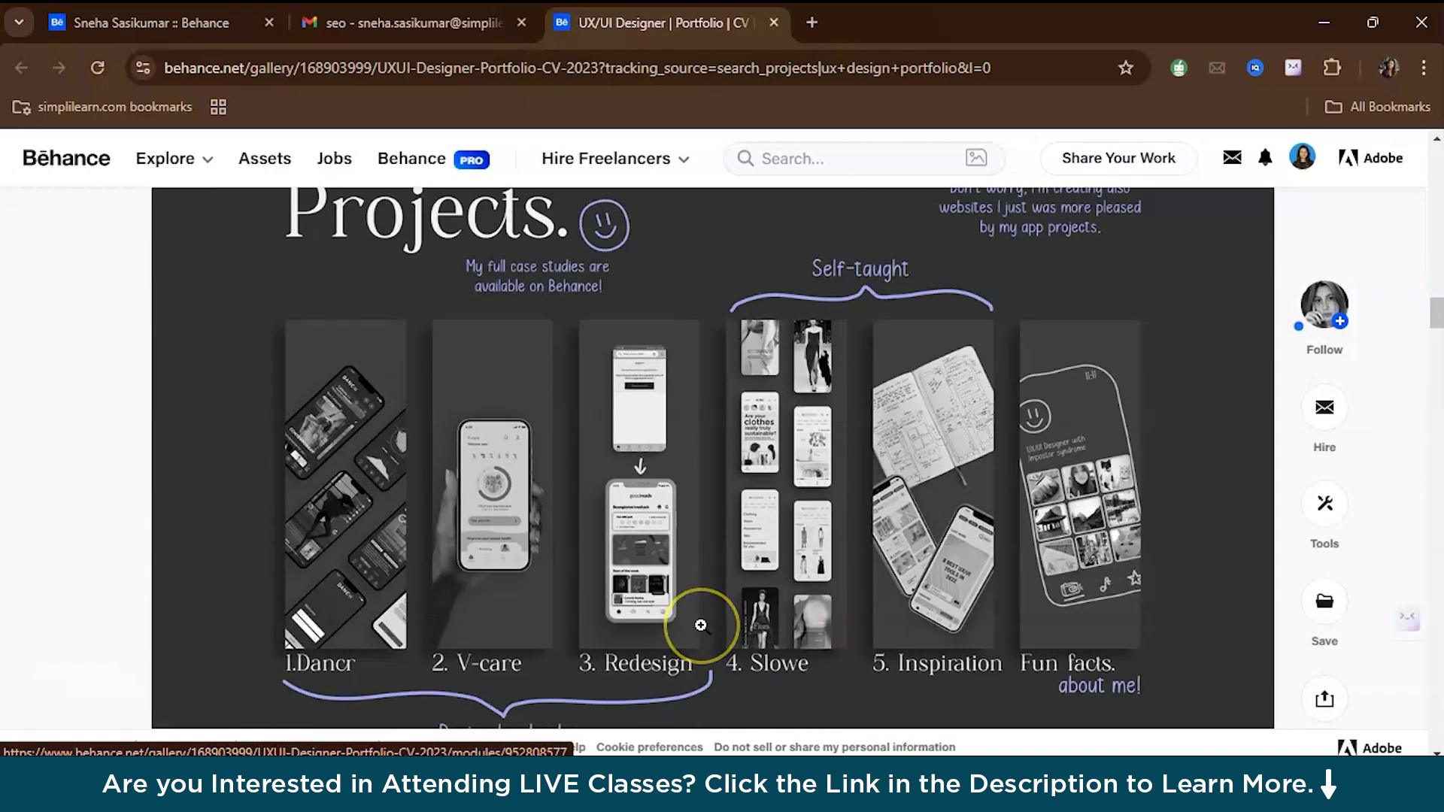
{"action": "scroll", "coordinate": [701, 626], "scroll_direction": "down", "scroll_amount": 1}
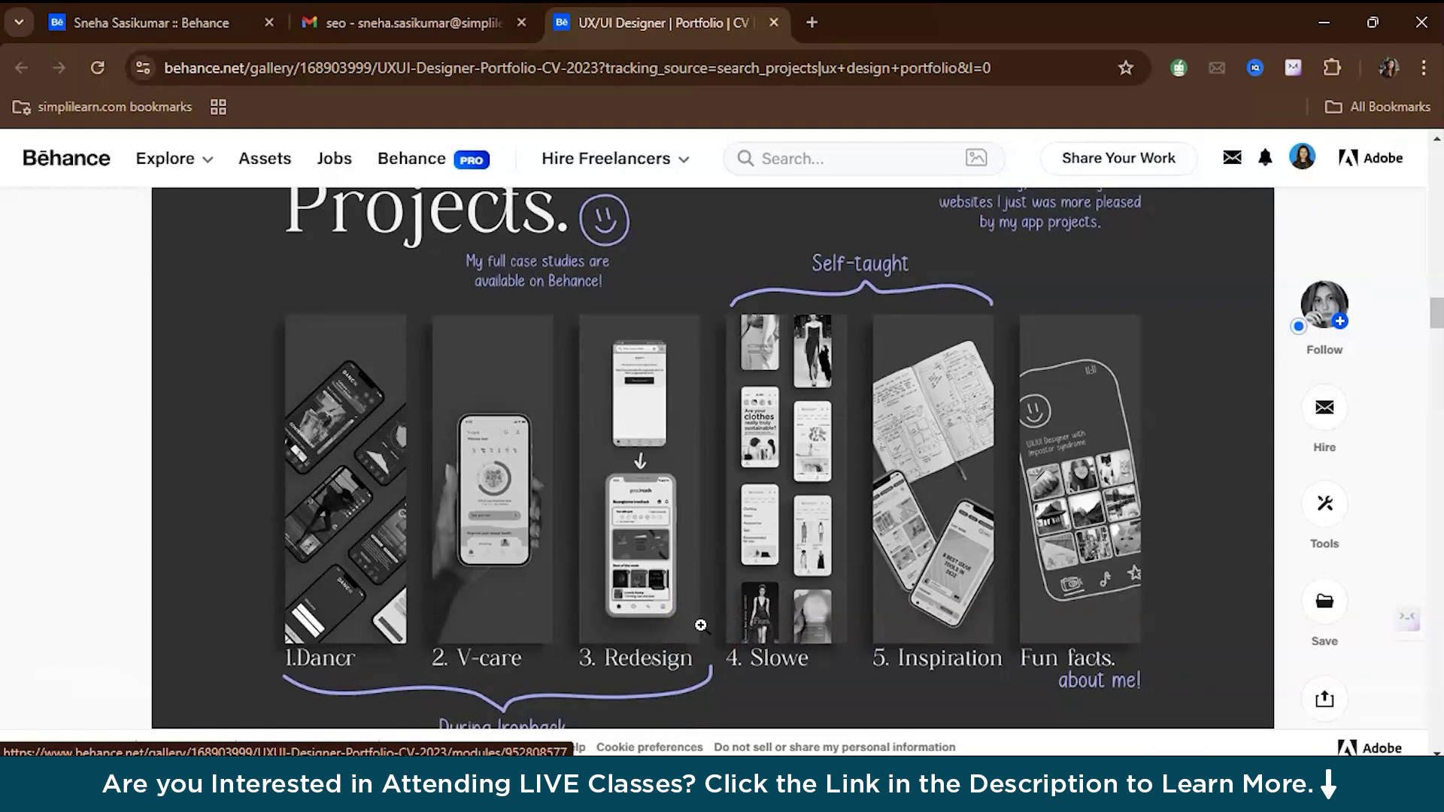
{"action": "scroll", "coordinate": [701, 626], "scroll_direction": "down", "scroll_amount": 1}
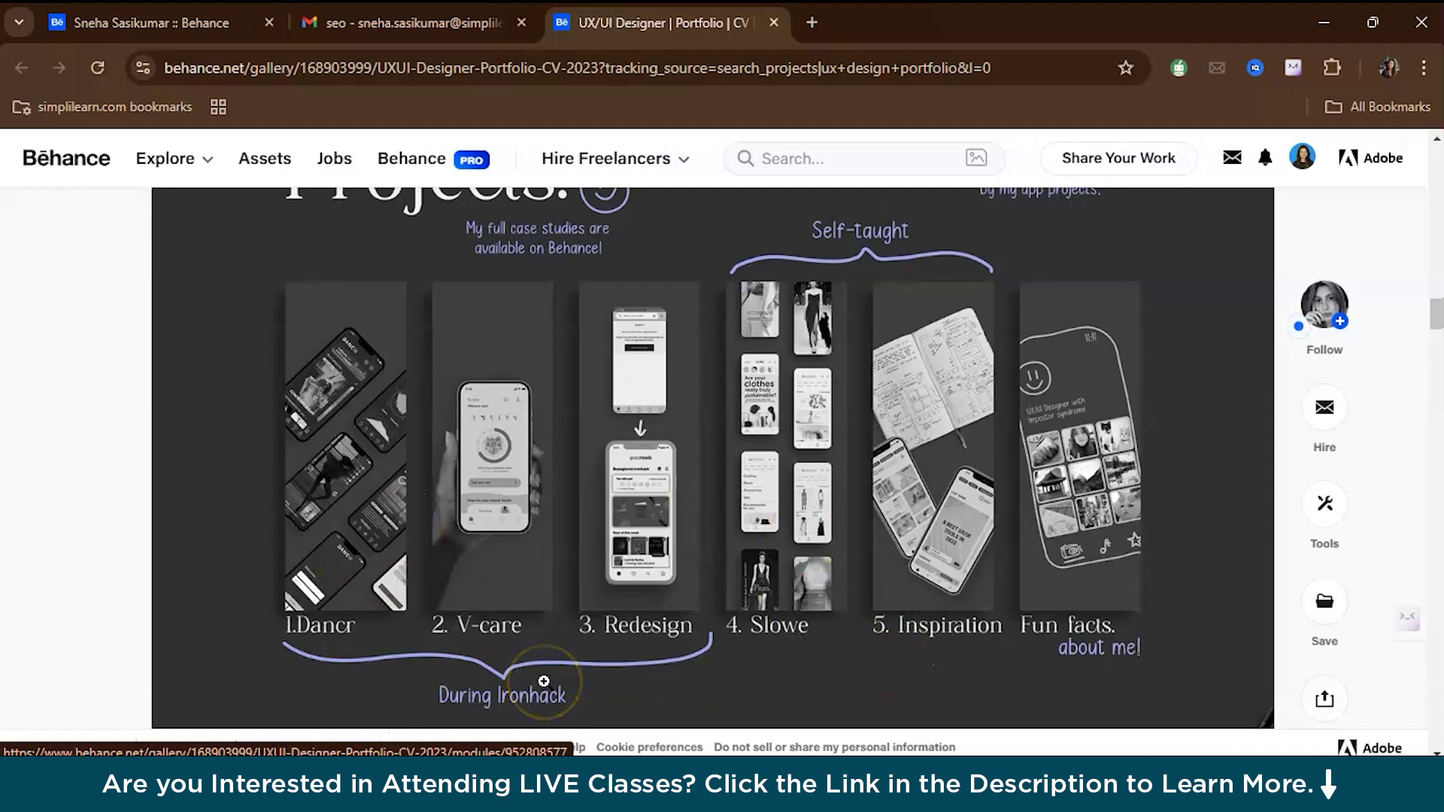
{"action": "scroll", "coordinate": [542, 682], "scroll_direction": "down", "scroll_amount": 2}
{"action": "scroll", "coordinate": [544, 682], "scroll_direction": "down", "scroll_amount": 5}
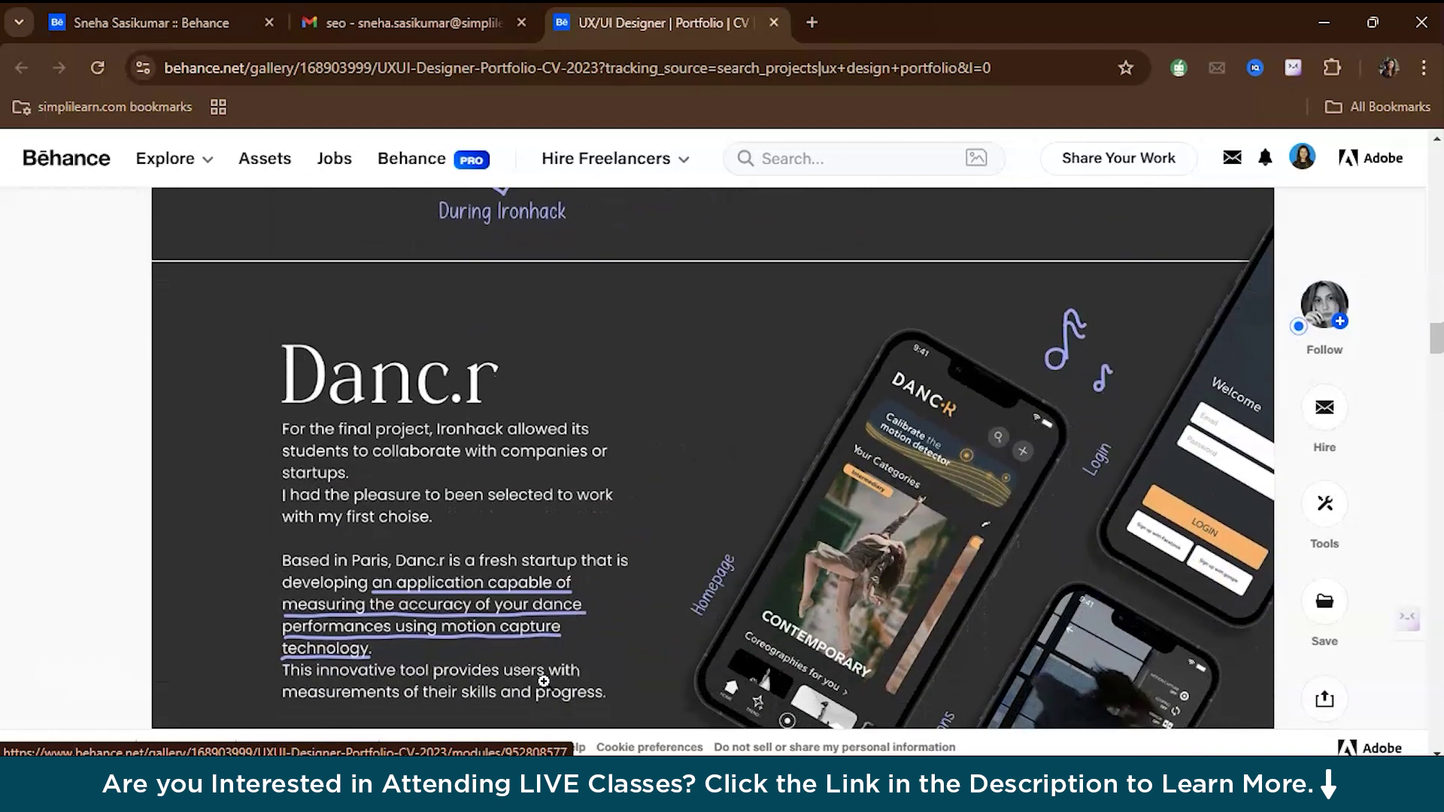
{"action": "scroll", "coordinate": [544, 682], "scroll_direction": "down", "scroll_amount": 1}
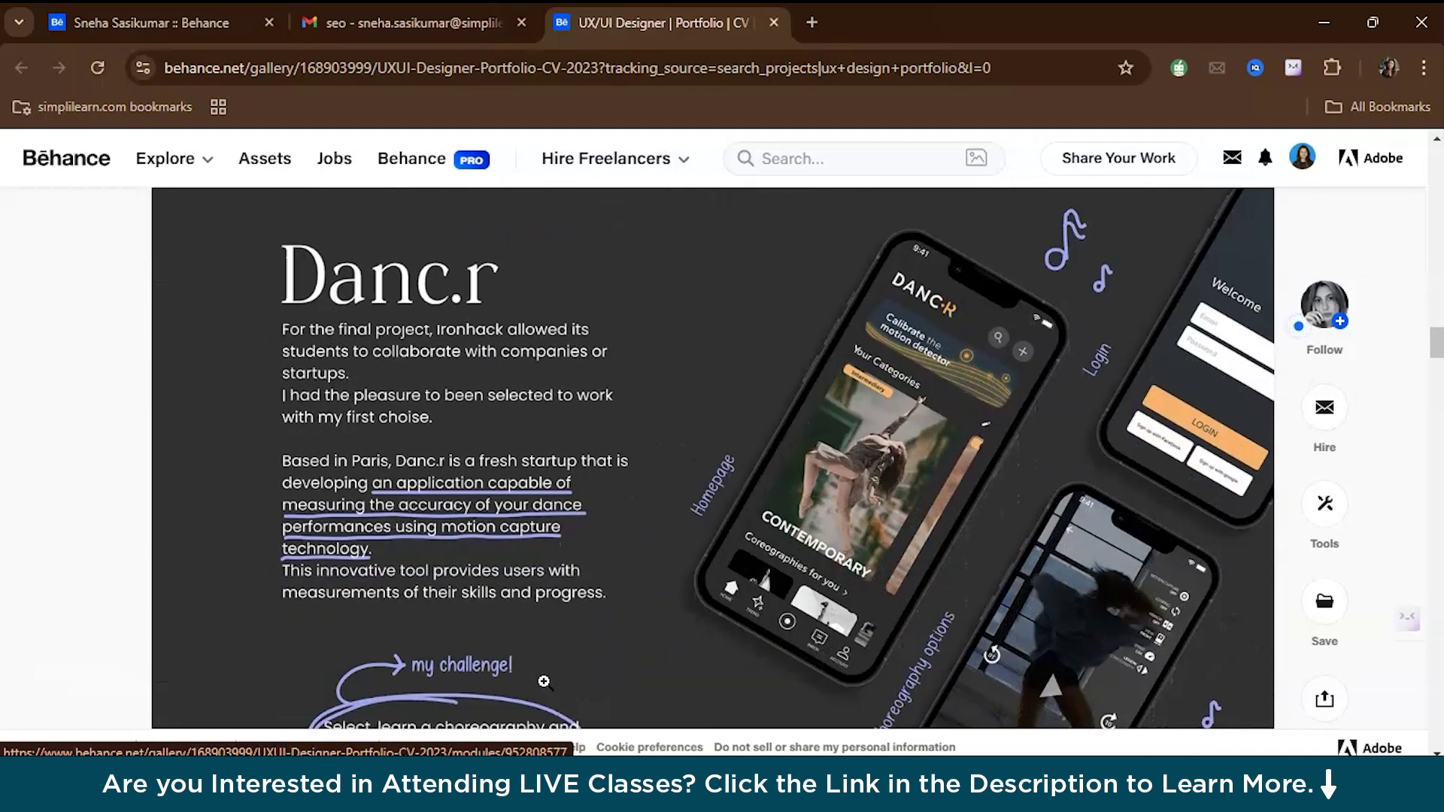
{"action": "scroll", "coordinate": [544, 682], "scroll_direction": "down", "scroll_amount": 15}
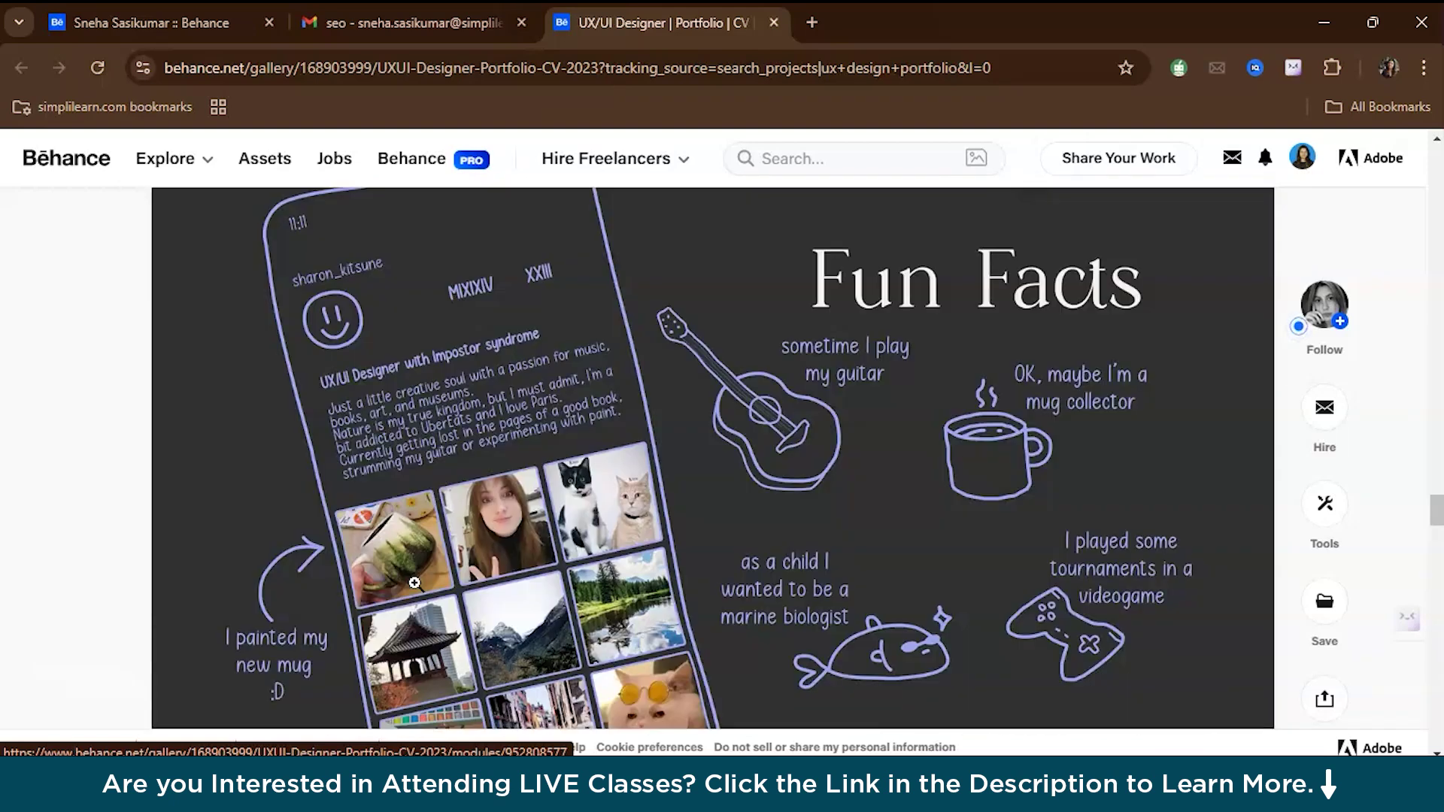
{"action": "scroll", "coordinate": [884, 364], "scroll_direction": "down", "scroll_amount": 15}
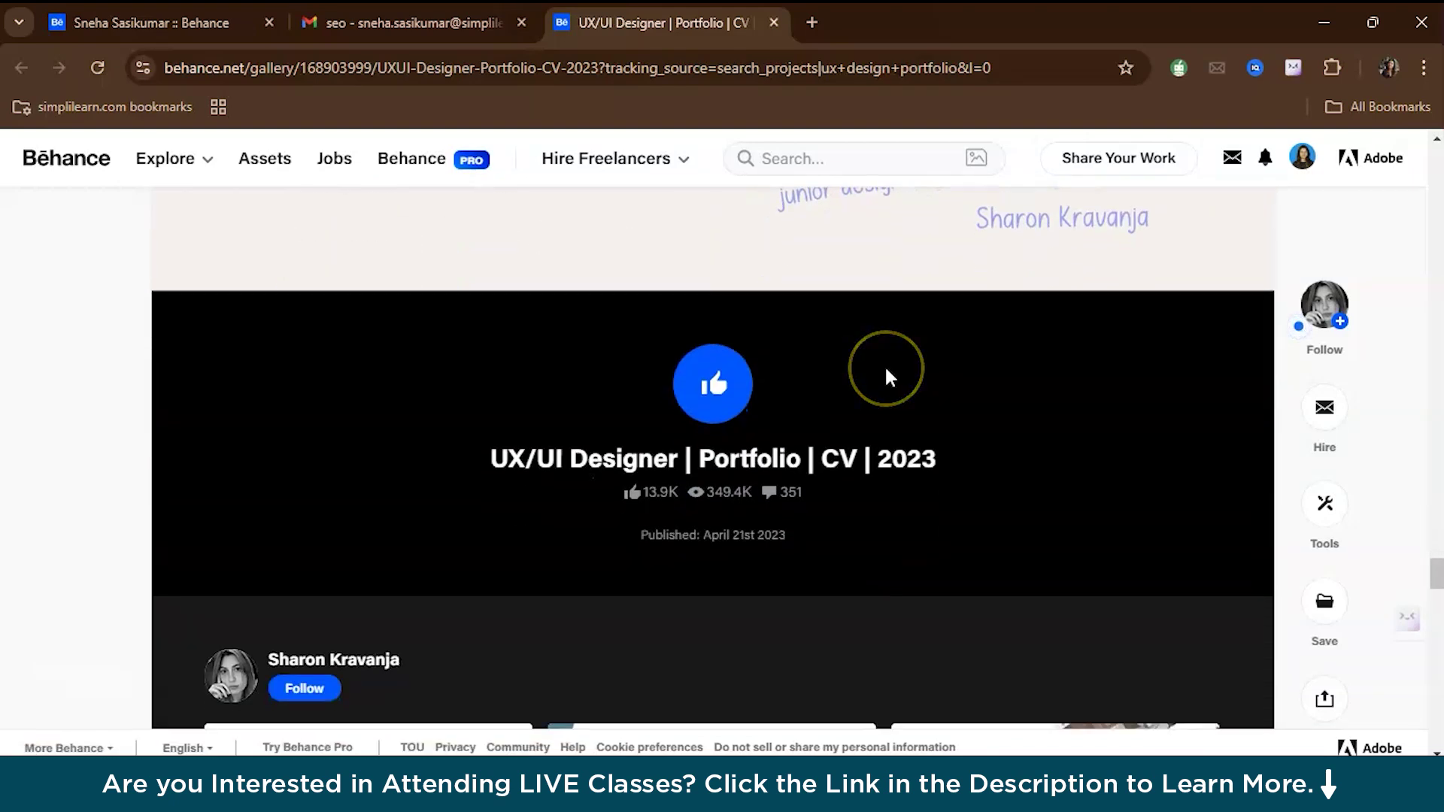
{"action": "scroll", "coordinate": [884, 364], "scroll_direction": "up", "scroll_amount": 20}
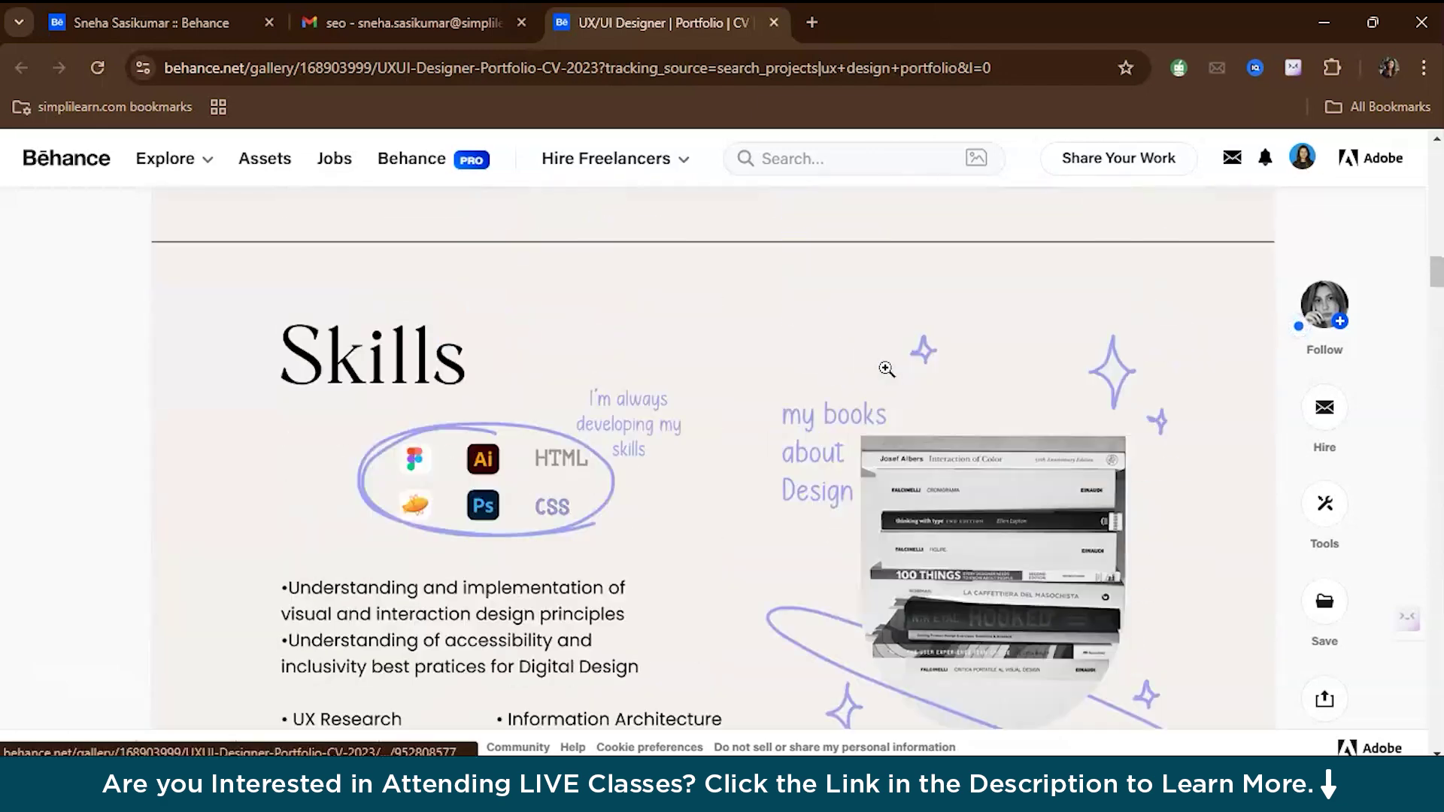
{"action": "scroll", "coordinate": [887, 369], "scroll_direction": "up", "scroll_amount": 10}
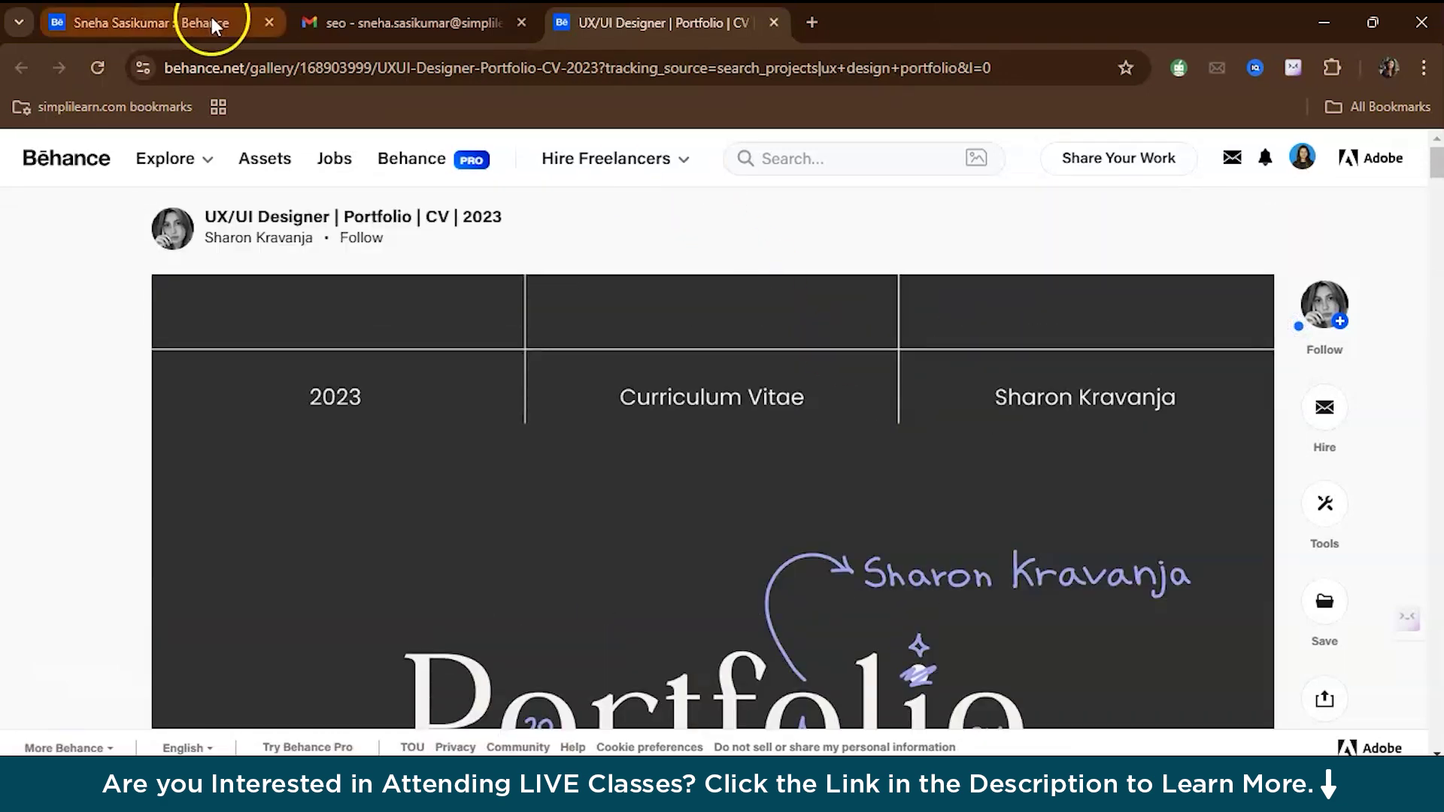
Return to the profile's projects page and start a new project.
{"action": "left_click", "coordinate": [214, 26]}
{"action": "left_click", "coordinate": [672, 577]}
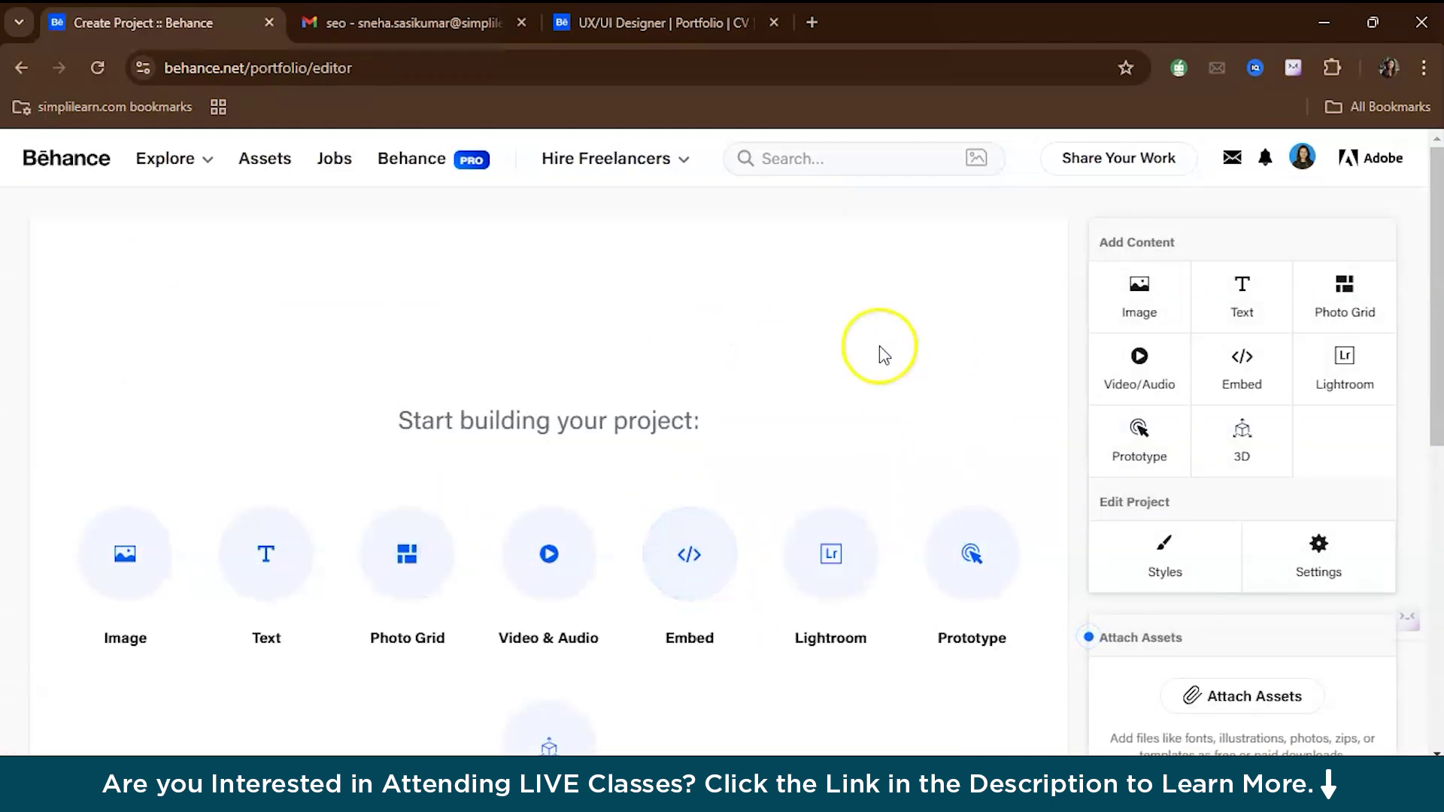
{"action": "scroll", "coordinate": [879, 351], "scroll_direction": "down", "scroll_amount": 1}
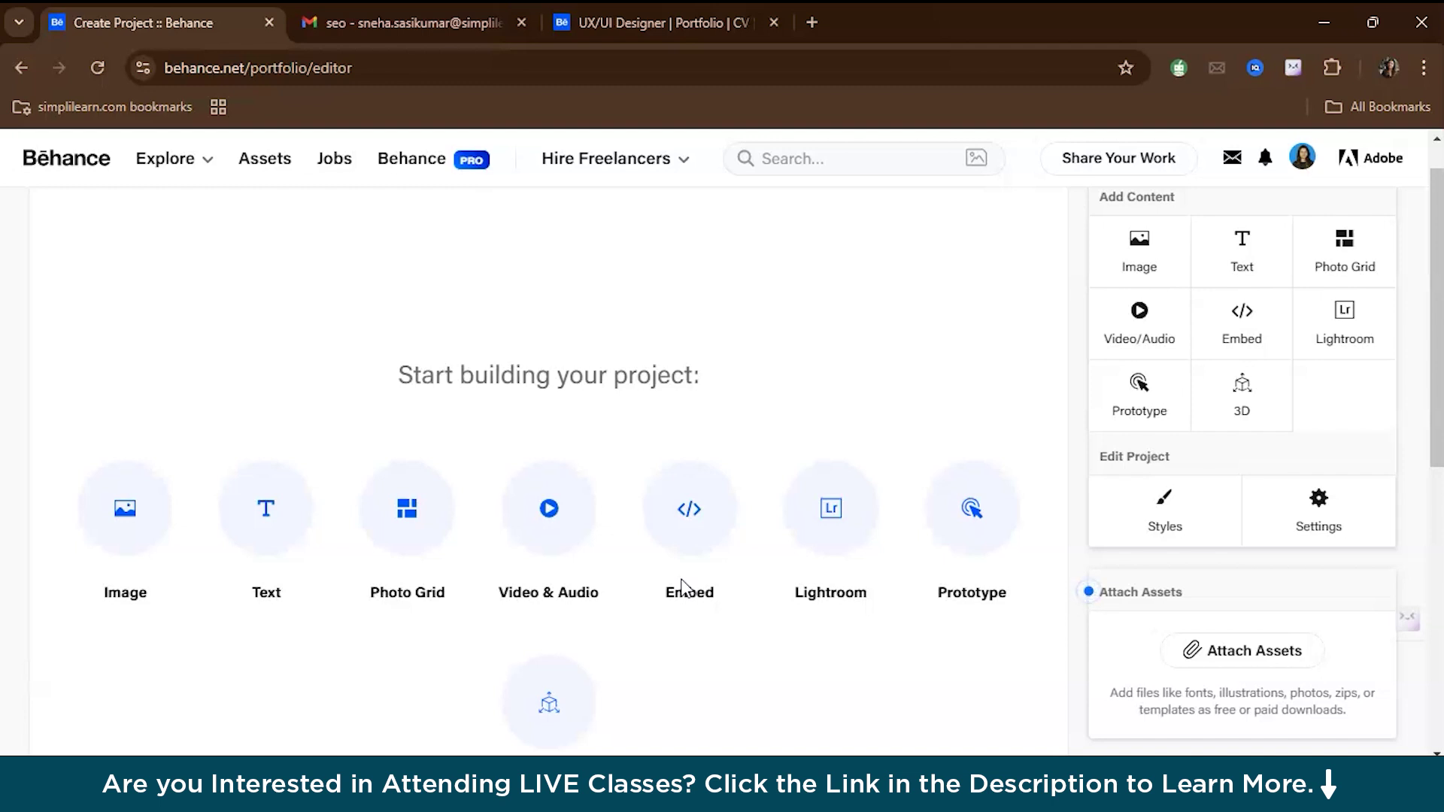
{"action": "scroll", "coordinate": [683, 587], "scroll_direction": "down", "scroll_amount": 1}
{"action": "scroll", "coordinate": [683, 586], "scroll_direction": "up", "scroll_amount": 2}
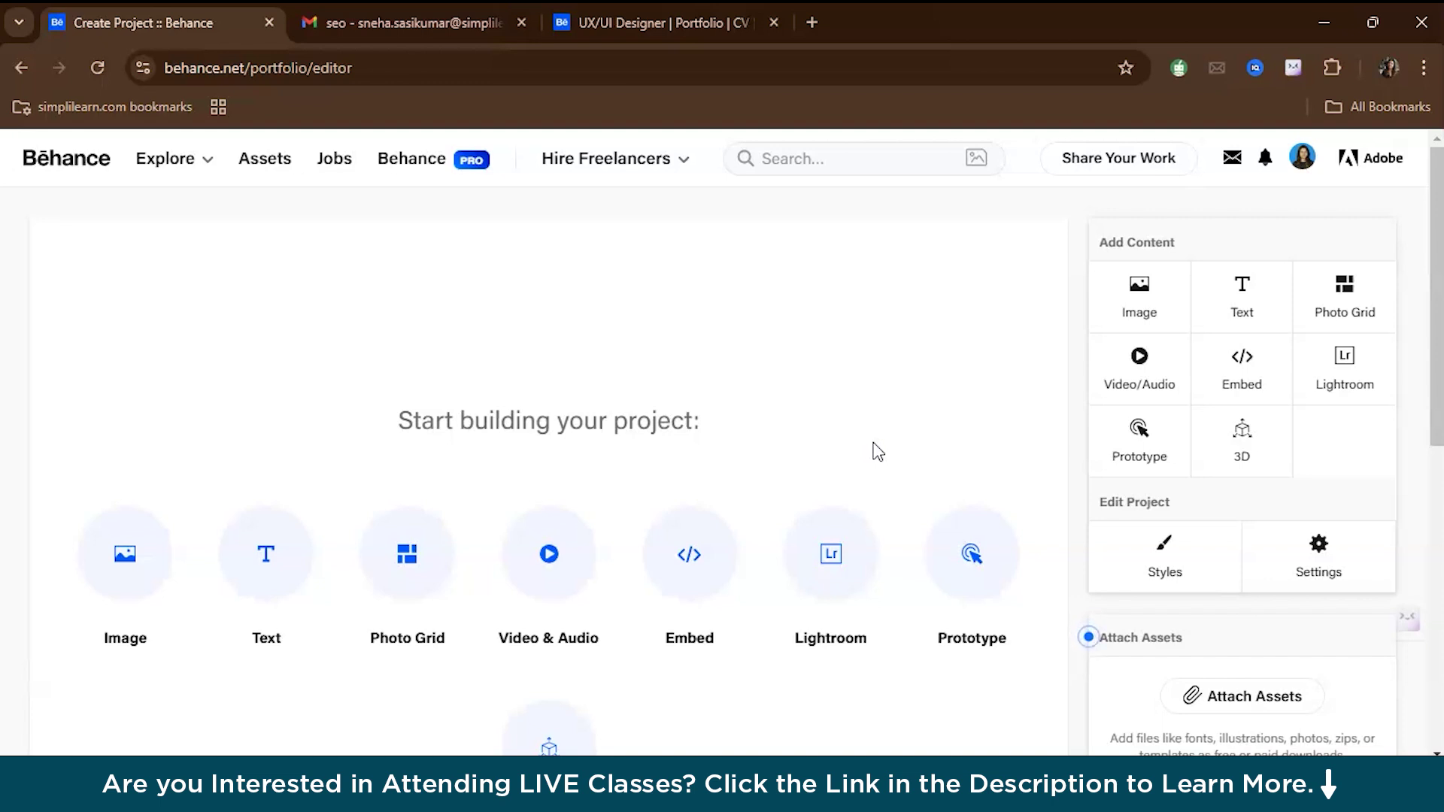
Paste the passionate UI/UX designer intro paragraph into a new text block, then begin adding an image.
{"action": "left_click", "coordinate": [1256, 303]}
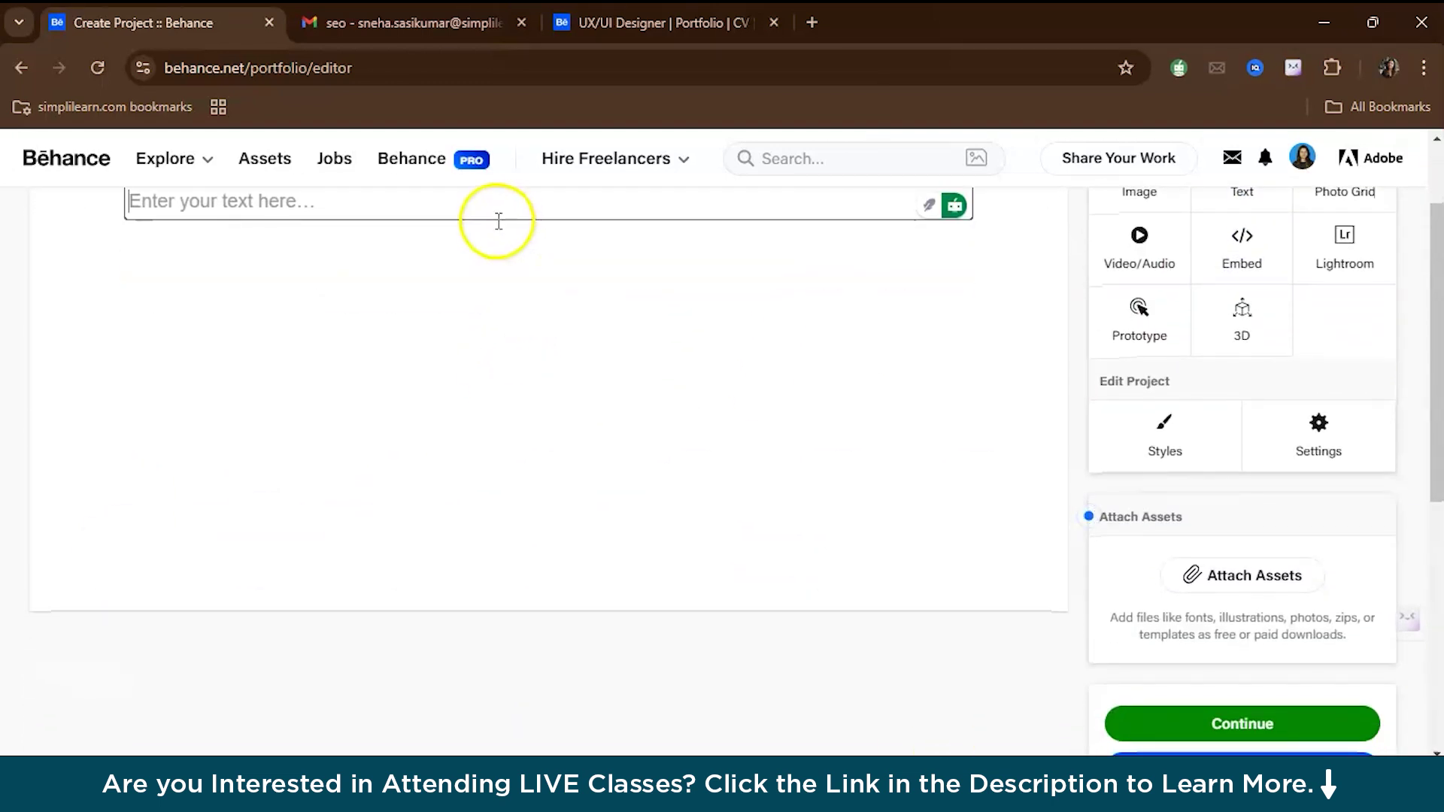
{"action": "type", "text": "As a passionate UI/UX designer, I specialize in crafting intuitive user experiences and visually engaging interfaces. With expertise in prototyping, wireframing, and user-centered design, I aim to transform complex ideas into seamless, functional designs. My portfolio reflects a commitment to creativity, usability, and delivering impactful digital solutions that resonate with users."}
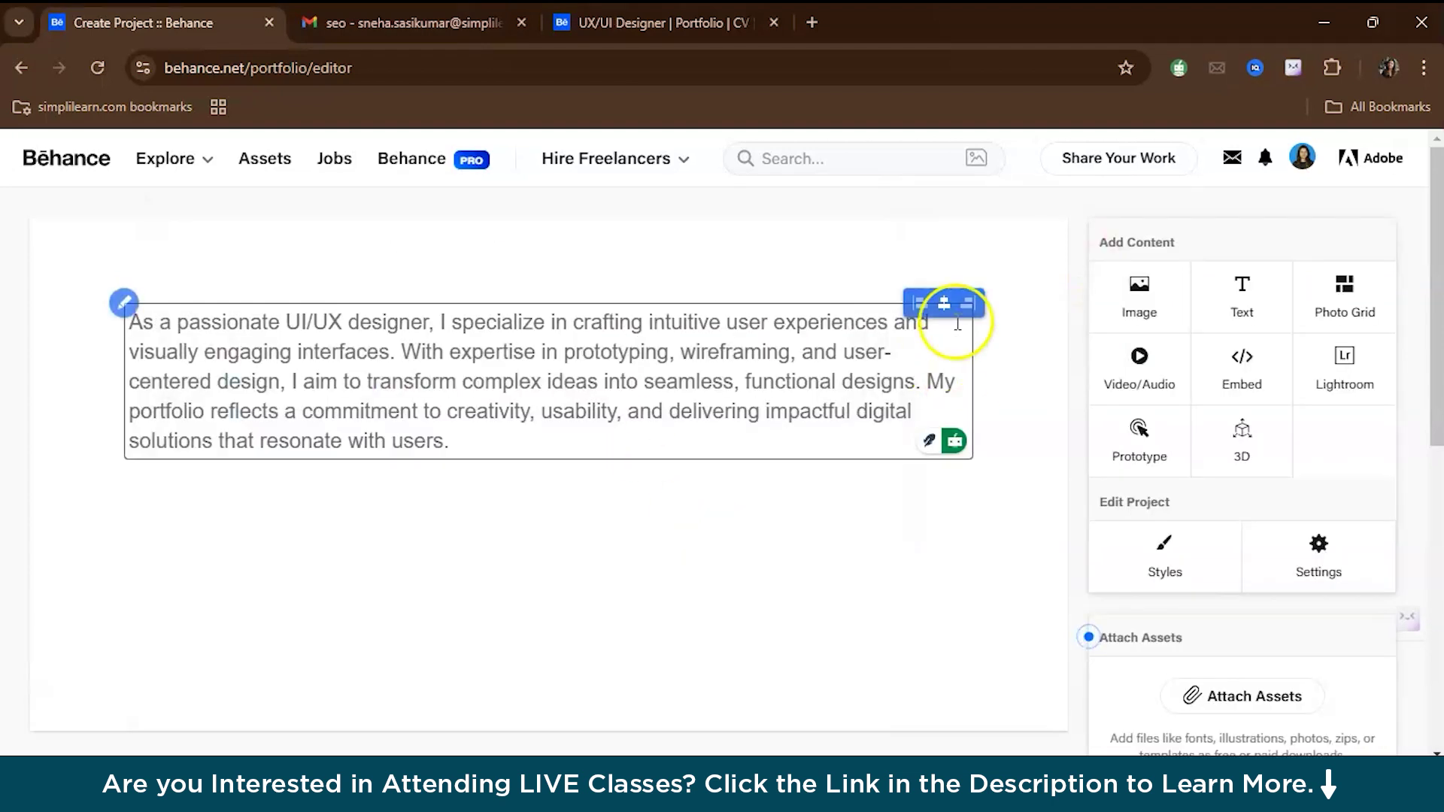
{"action": "mouse_move", "coordinate": [1232, 157]}
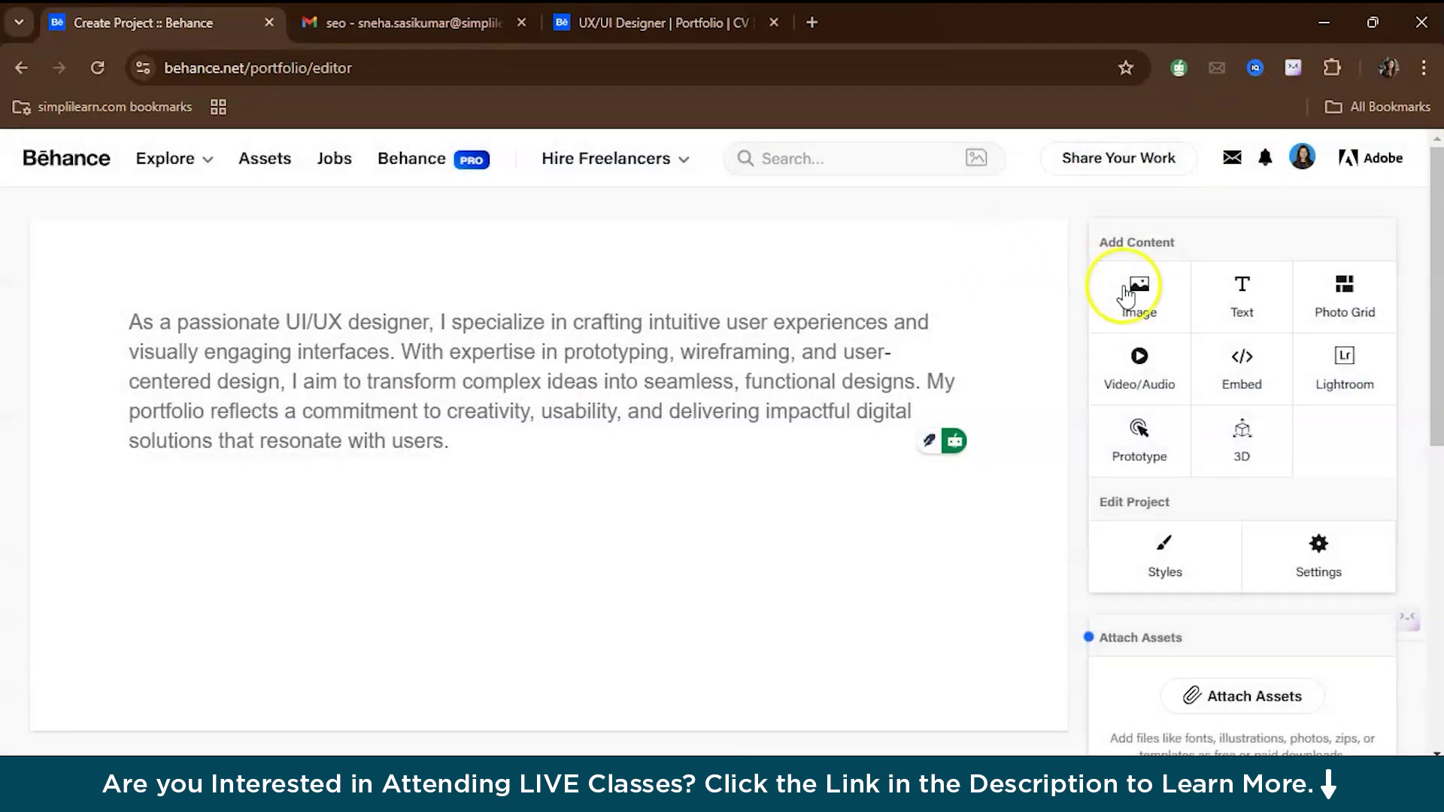
{"action": "left_click", "coordinate": [1126, 293]}
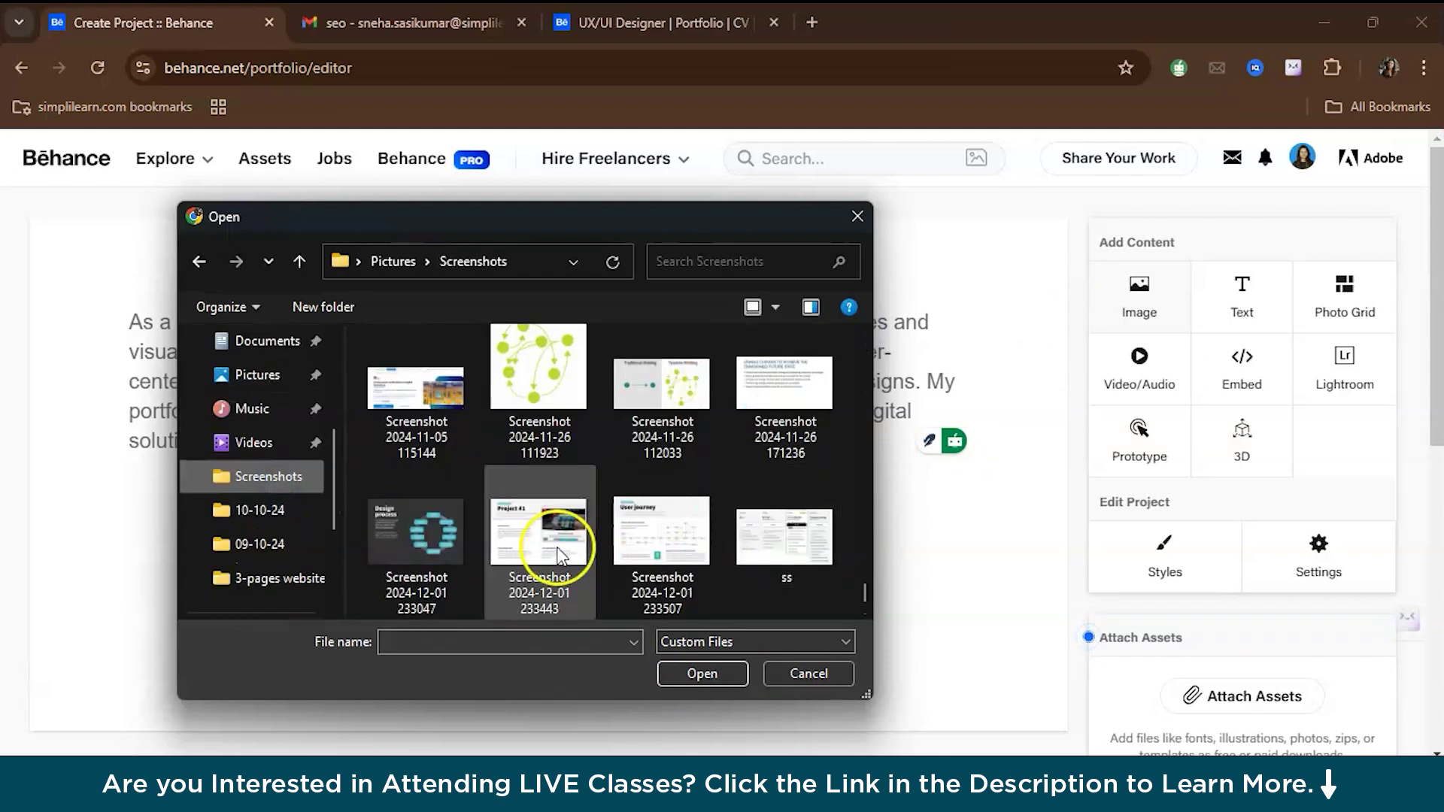
Upload two screenshots, including the Design process diagram, below the intro paragraph and open the image's options.
{"action": "double_click", "coordinate": [436, 564]}
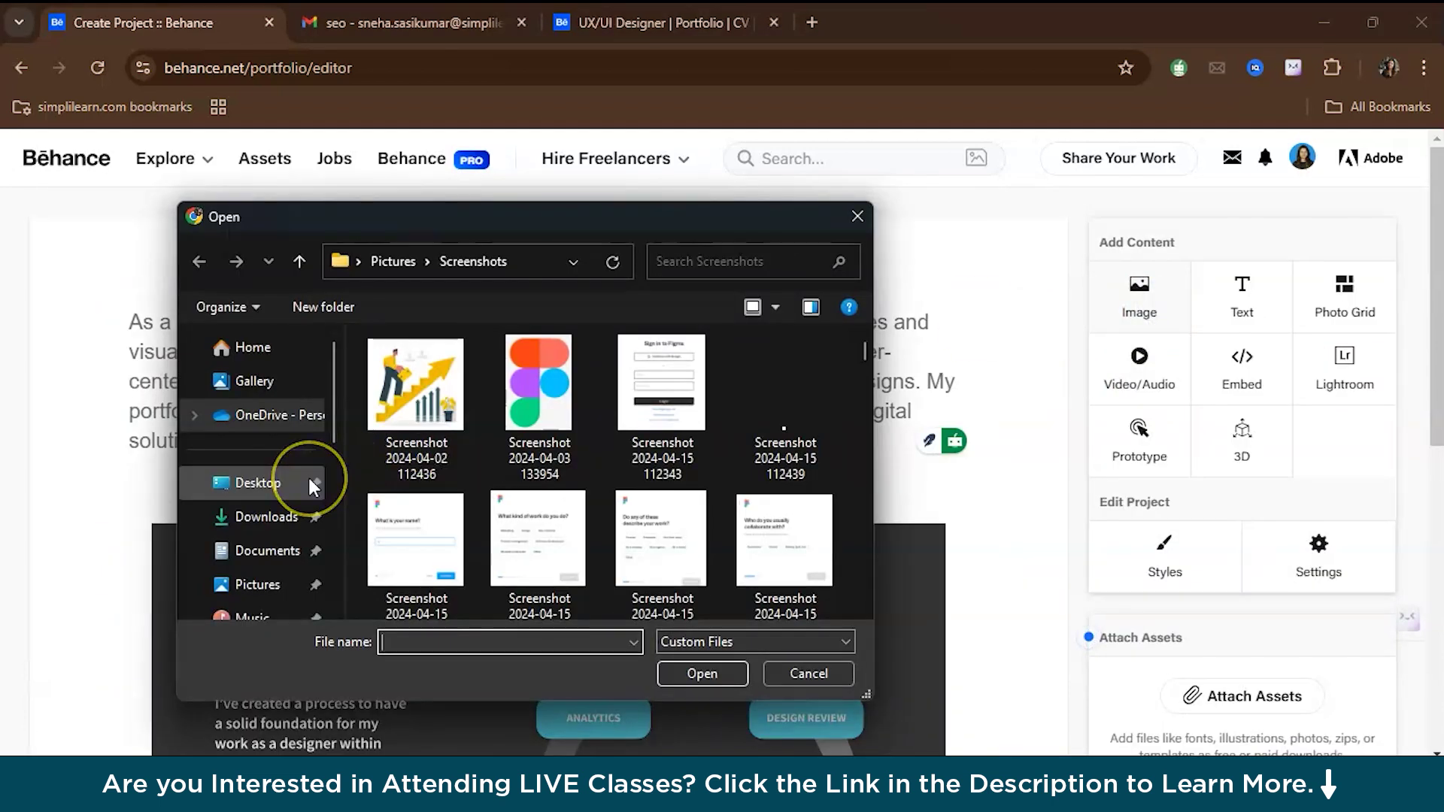
{"action": "scroll", "coordinate": [309, 477], "scroll_direction": "down", "scroll_amount": 3}
{"action": "scroll", "coordinate": [566, 511], "scroll_direction": "down", "scroll_amount": 5}
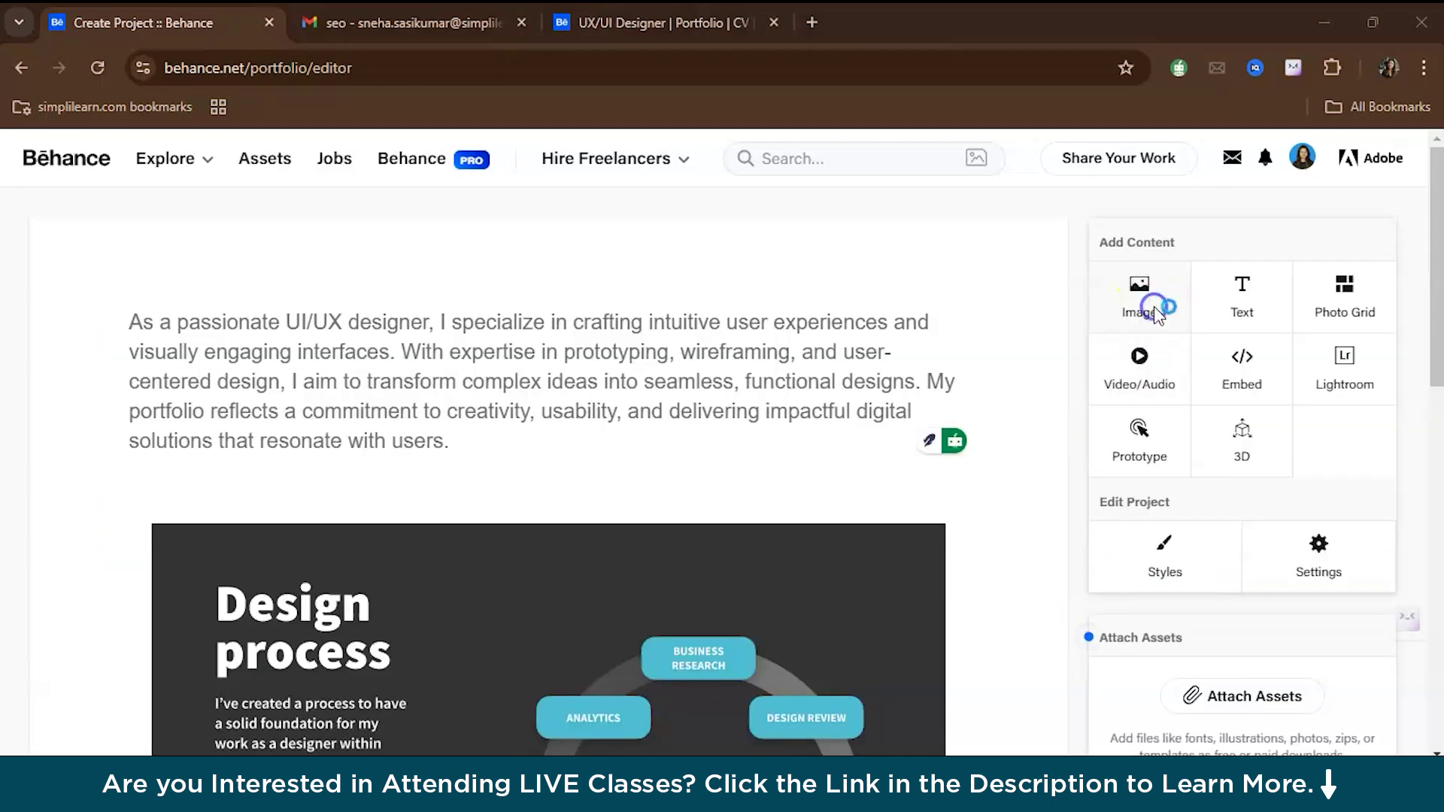
{"action": "left_click", "coordinate": [1154, 306]}
{"action": "double_click", "coordinate": [662, 432]}
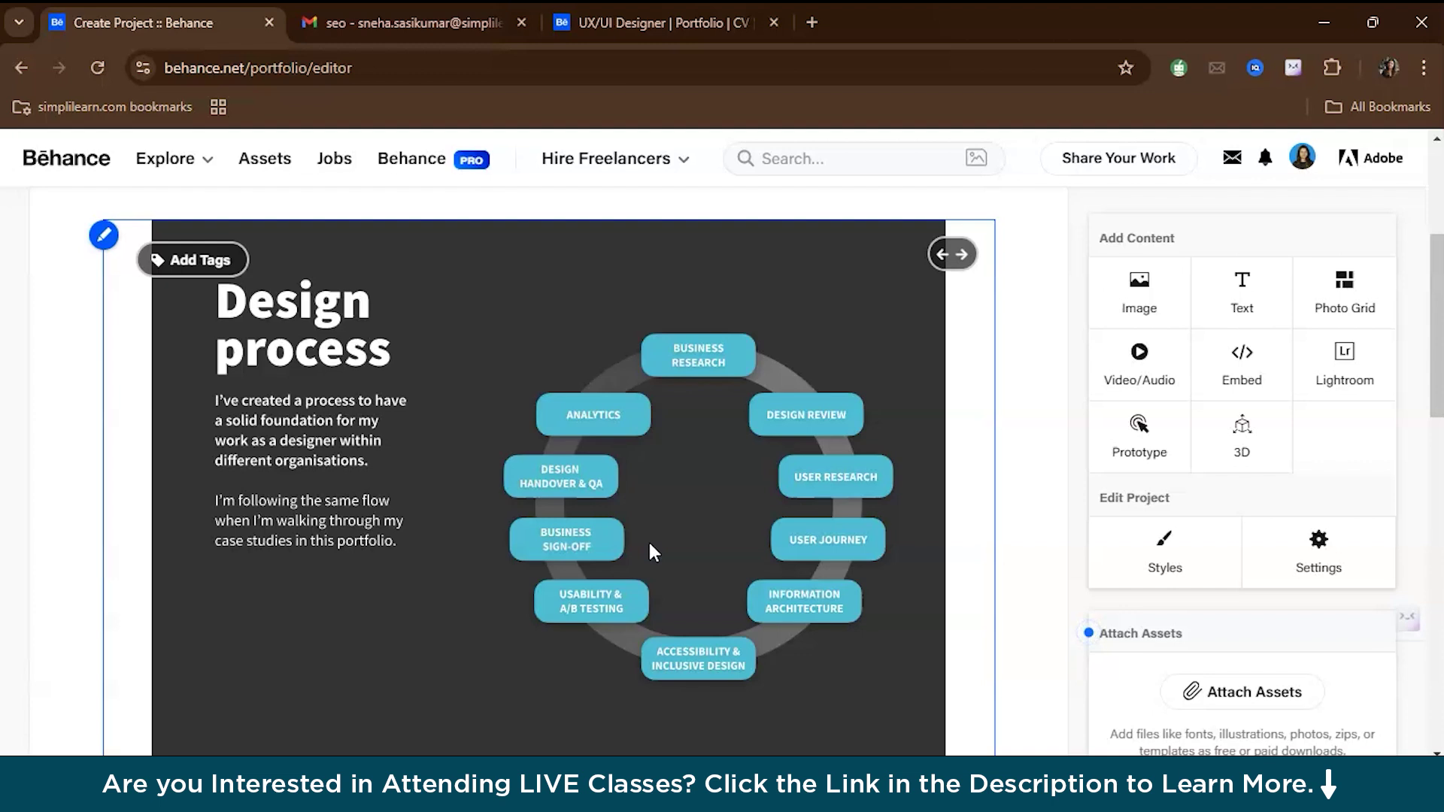
{"action": "scroll", "coordinate": [648, 540], "scroll_direction": "up", "scroll_amount": 4}
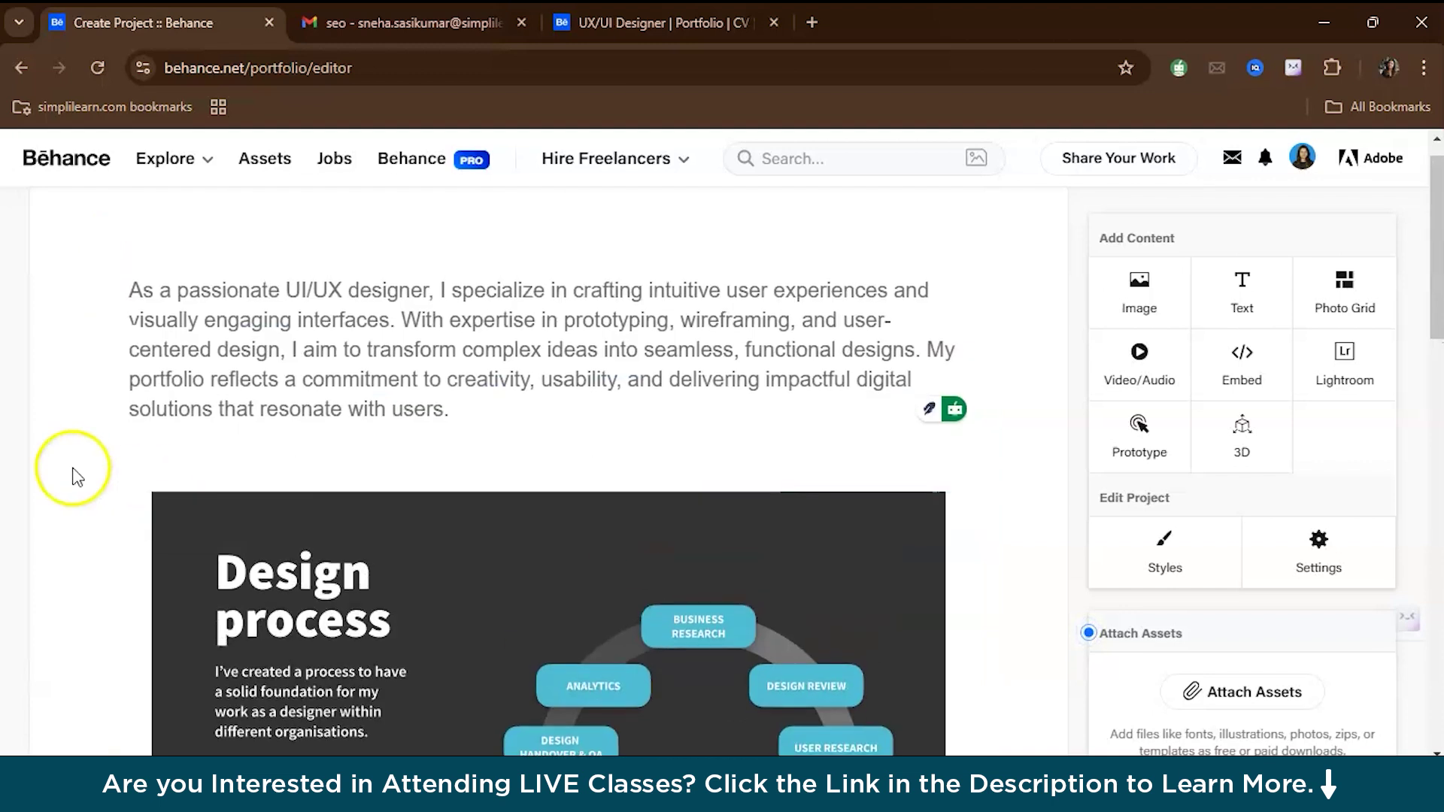
{"action": "left_click", "coordinate": [103, 493]}
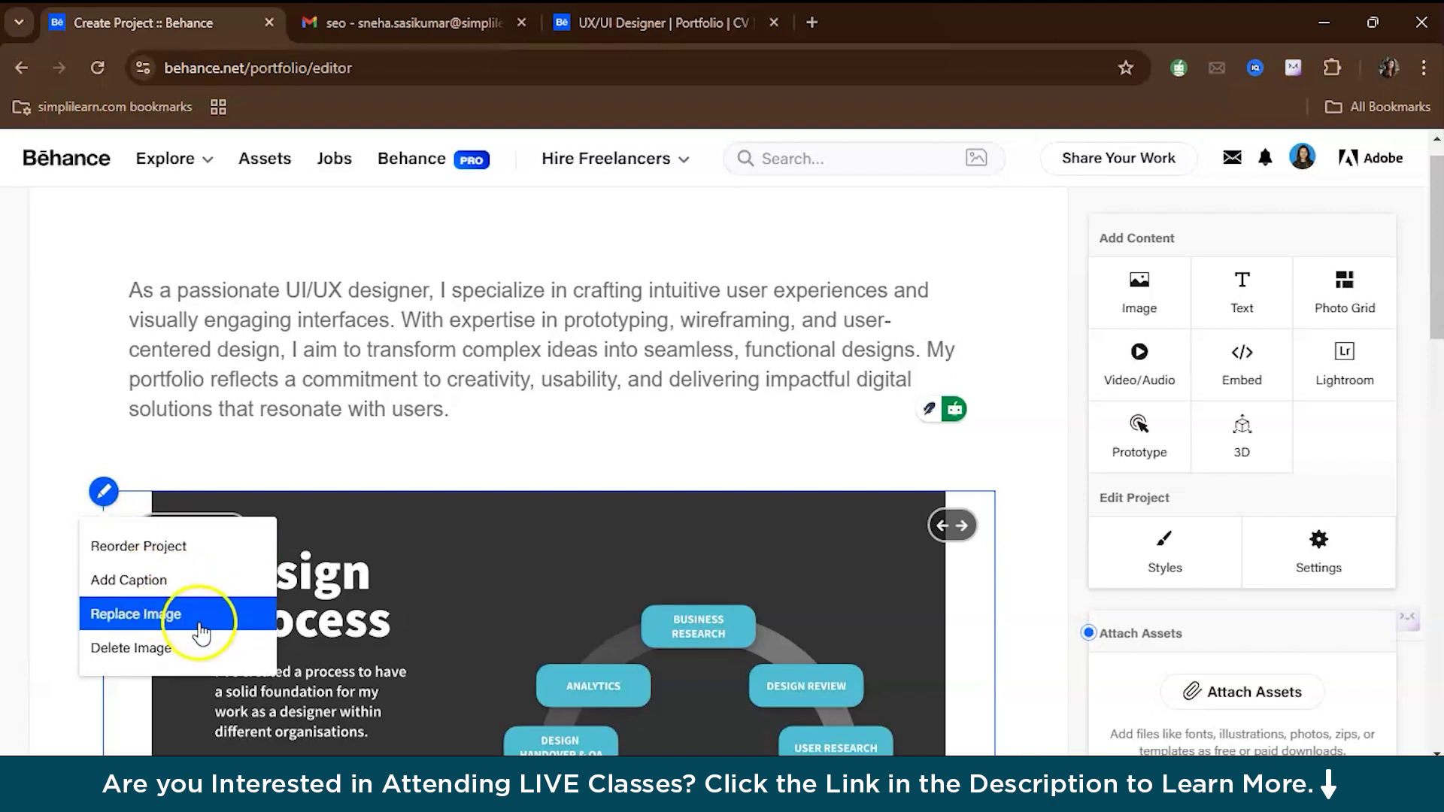
In Reorder Content, move the user journey image to the top and save the new order.
{"action": "left_click", "coordinate": [185, 558]}
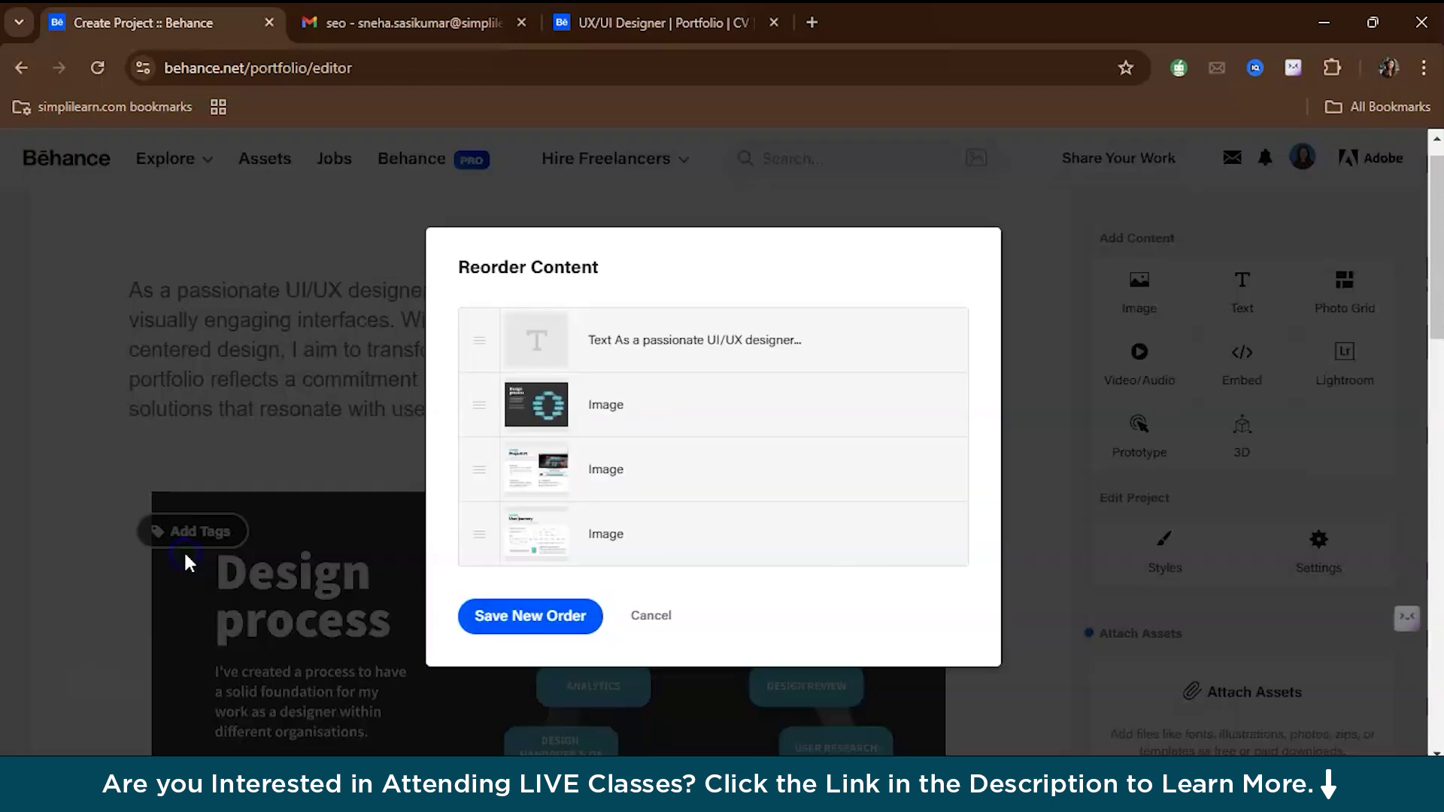
{"action": "left_click_drag", "start_coordinate": [546, 331], "coordinate": [479, 414]}
{"action": "left_click_drag", "start_coordinate": [476, 535], "coordinate": [483, 245]}
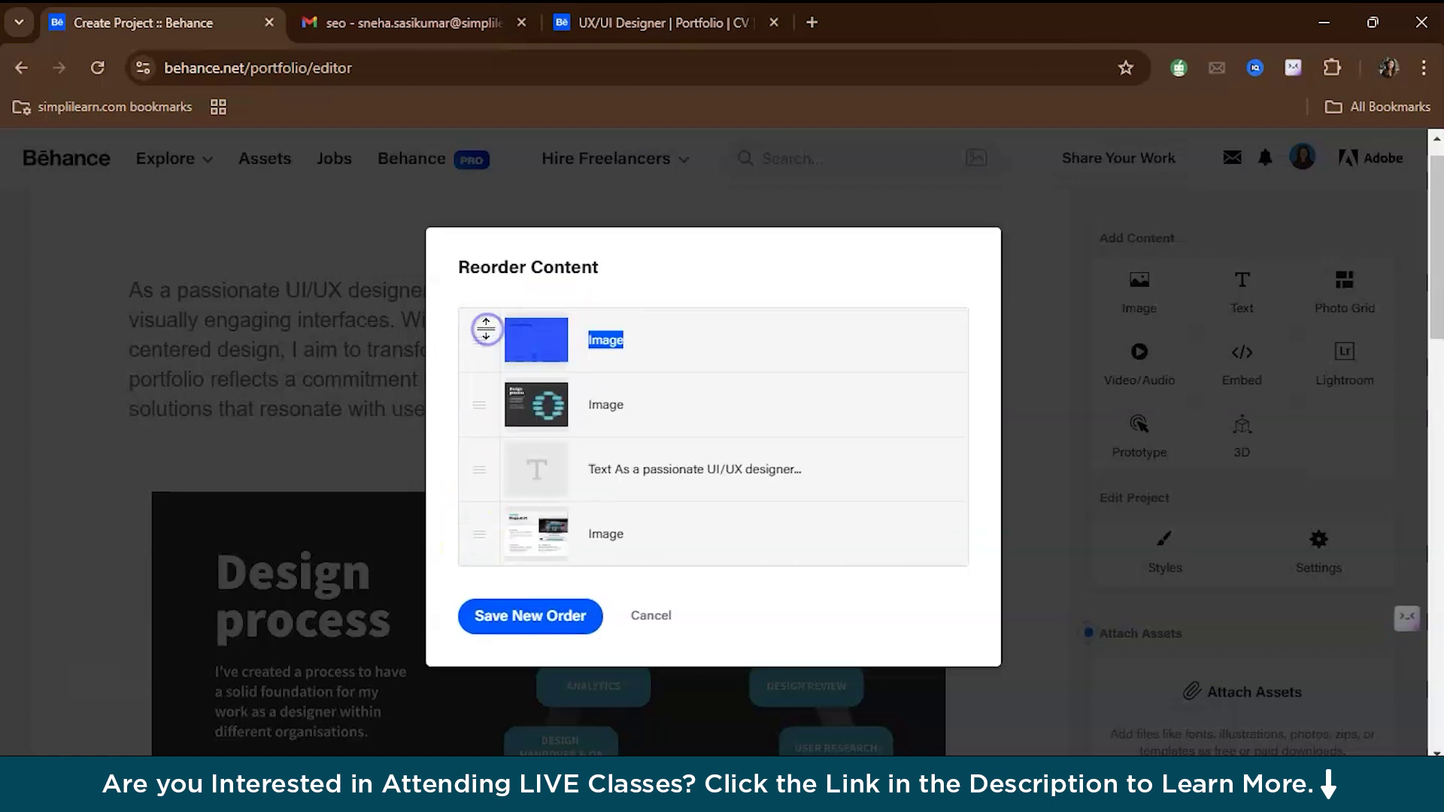
{"action": "left_click", "coordinate": [531, 615]}
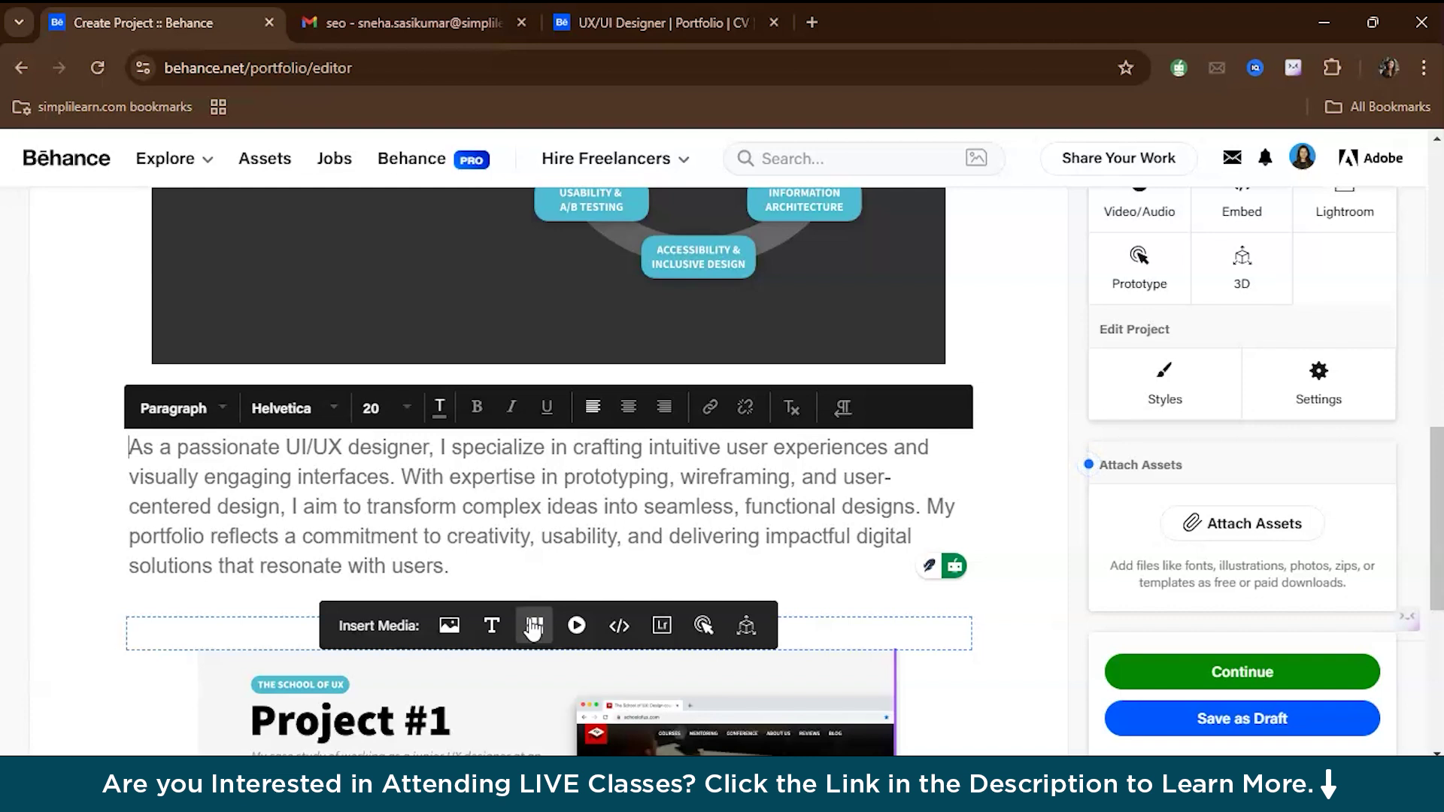
{"action": "scroll", "coordinate": [1040, 605], "scroll_direction": "down", "scroll_amount": 1}
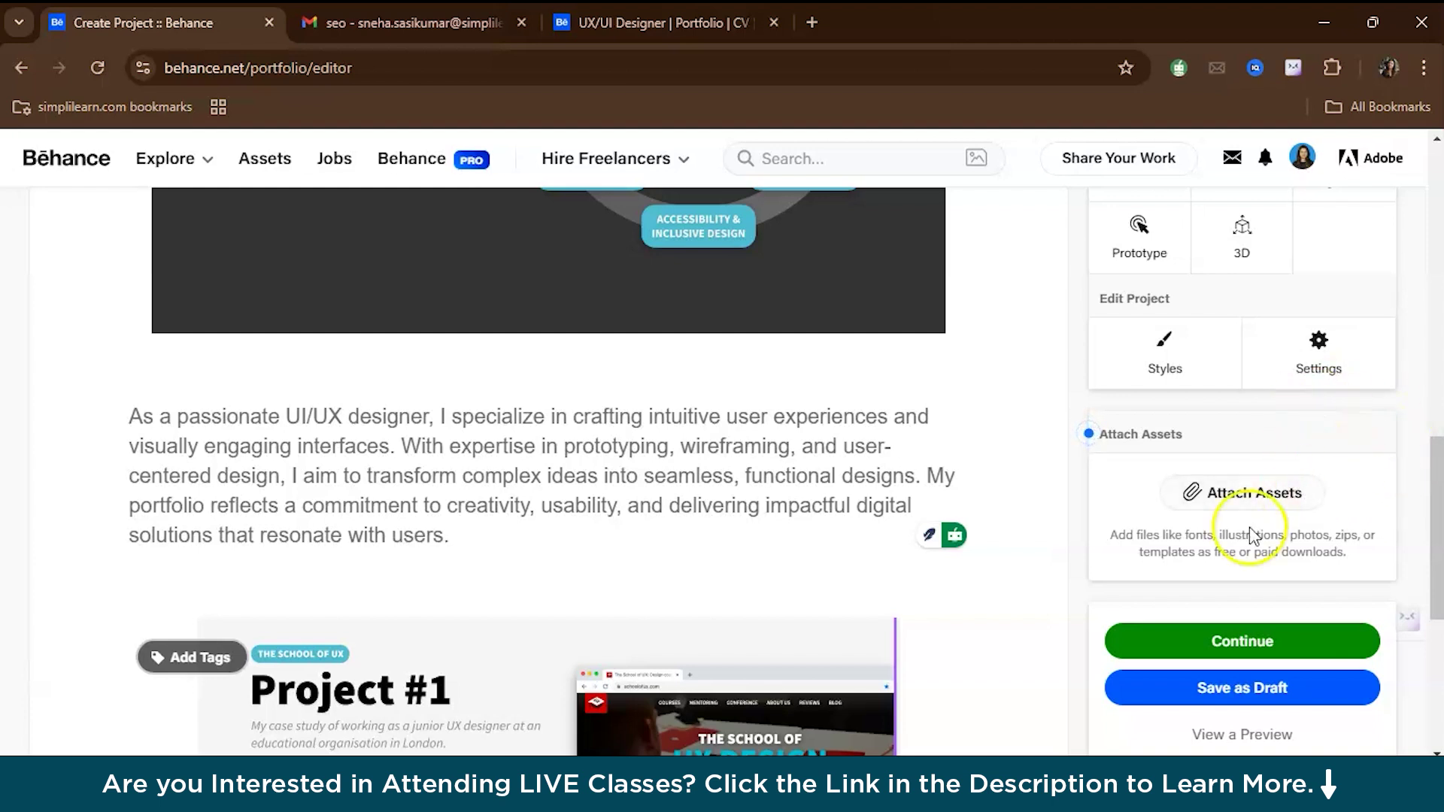
{"action": "scroll", "coordinate": [1331, 435], "scroll_direction": "up", "scroll_amount": 10}
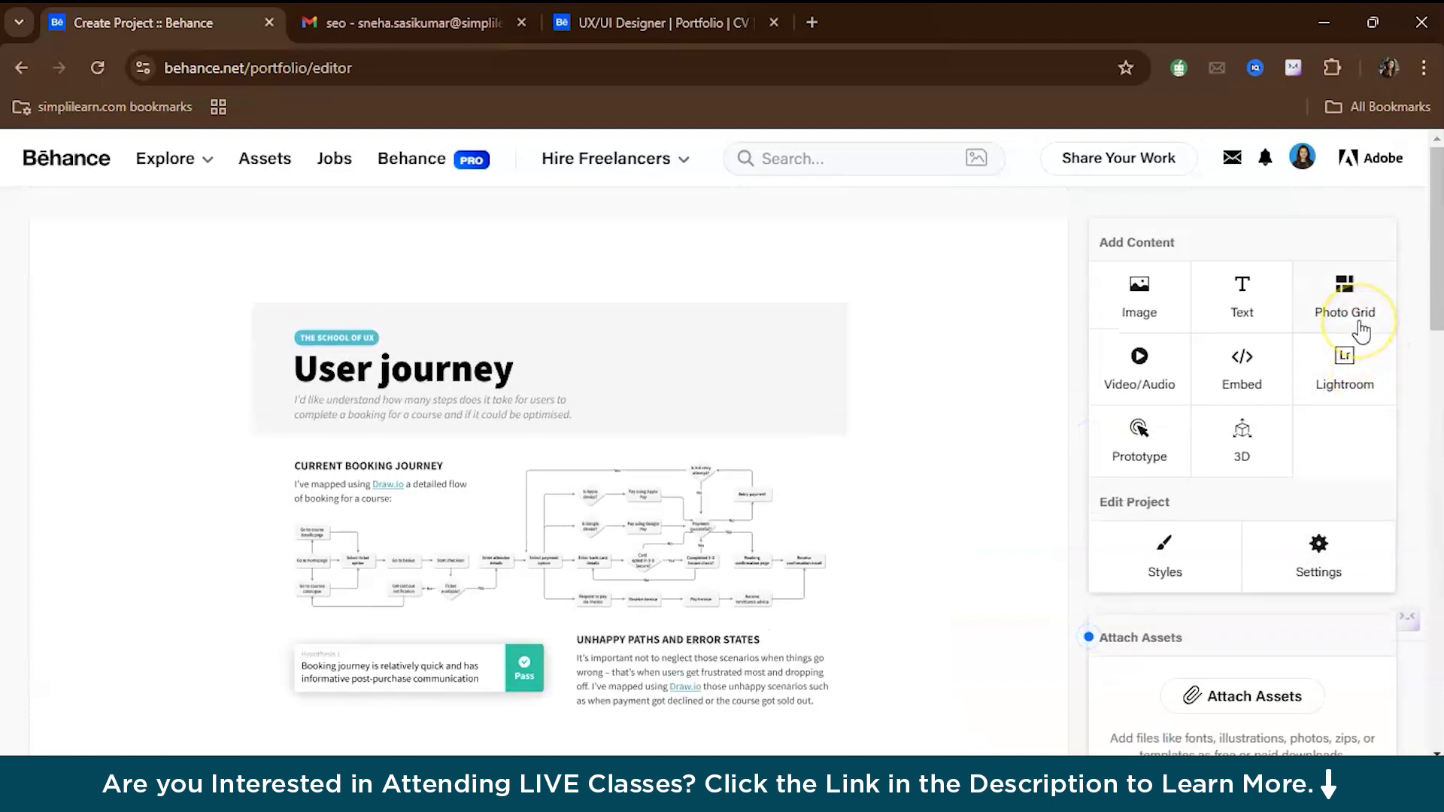
Add a photo grid containing the Design process, Project #1 and User journey screenshots.
{"action": "left_click", "coordinate": [1345, 312]}
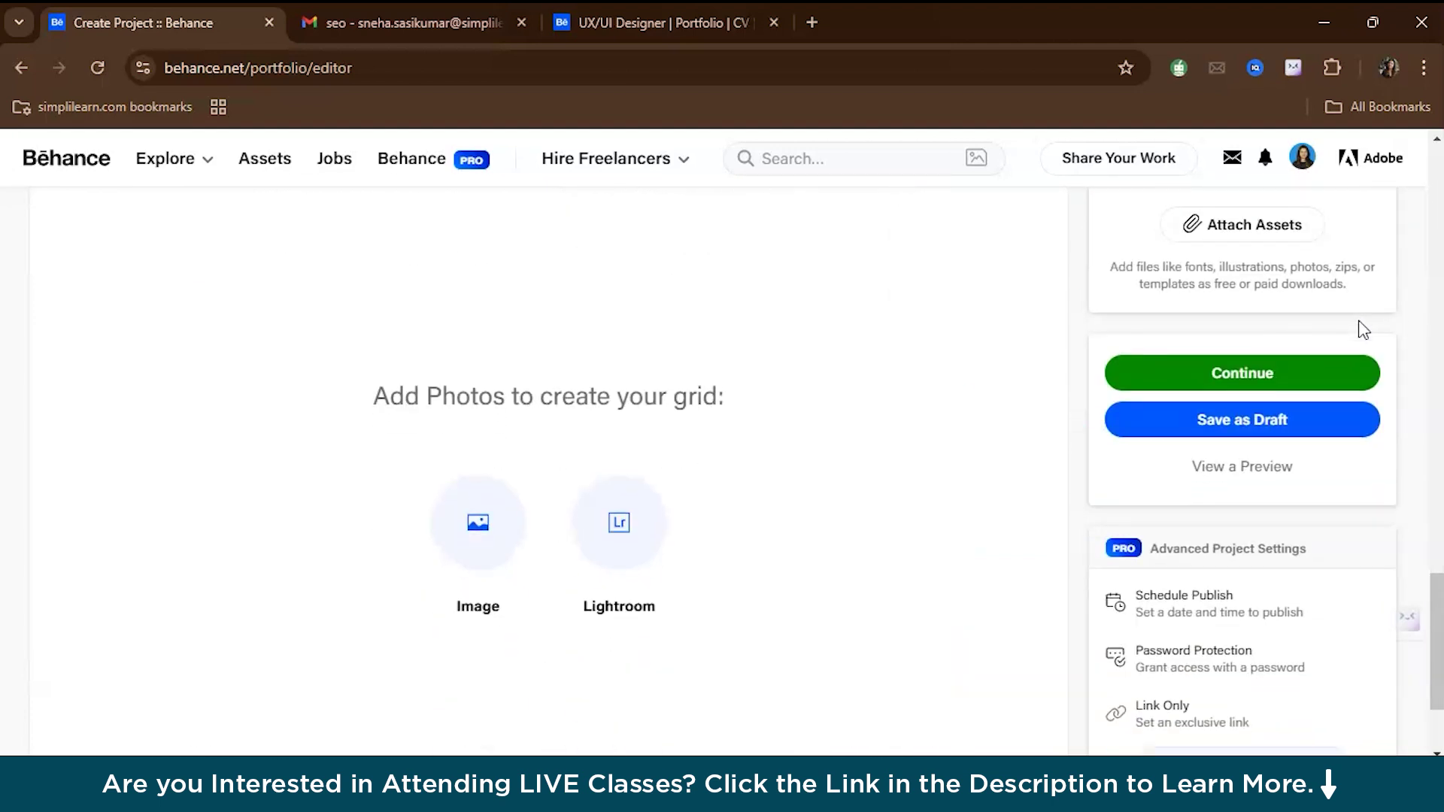
{"action": "left_click", "coordinate": [486, 539]}
{"action": "scroll", "coordinate": [597, 433], "scroll_direction": "down", "scroll_amount": 5}
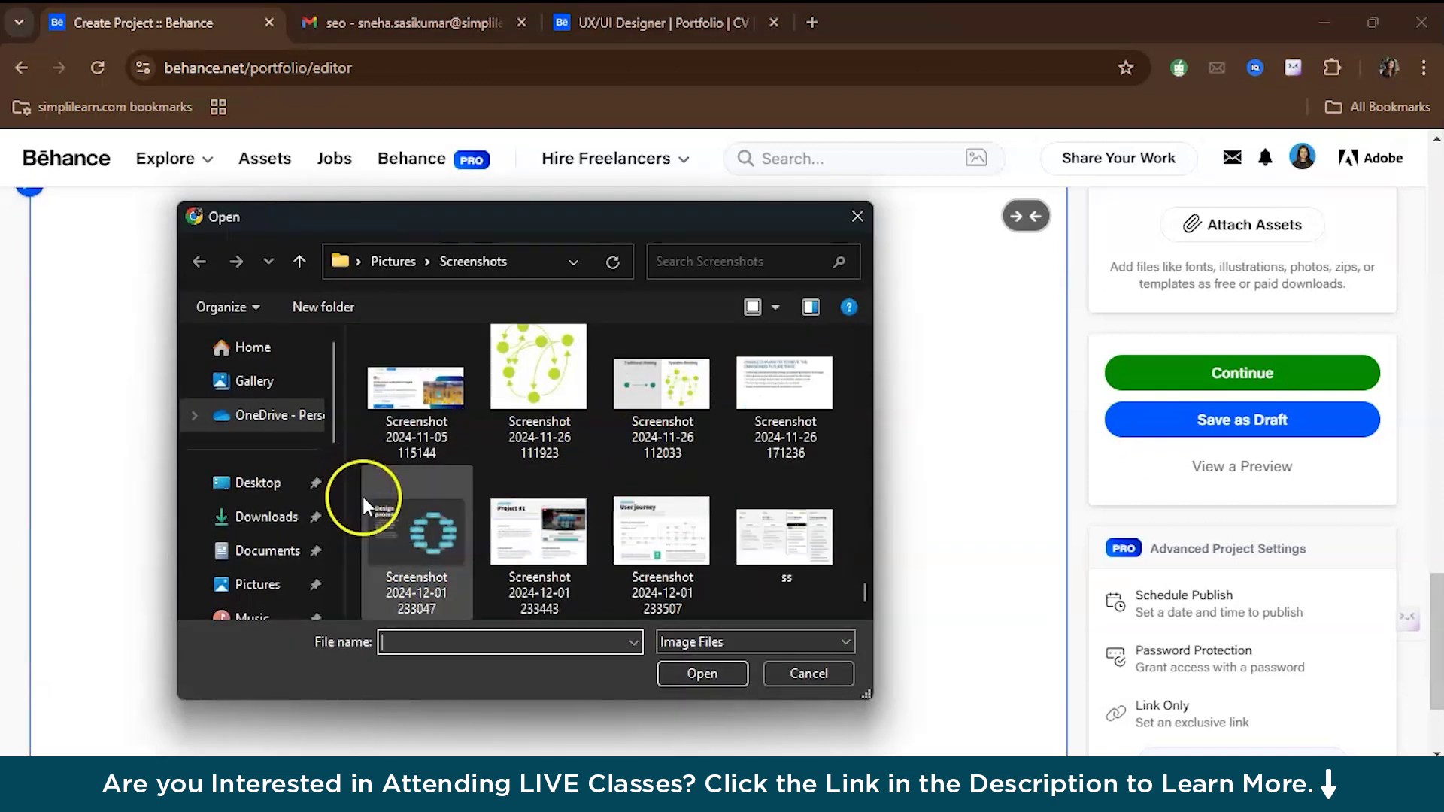
{"action": "left_click", "coordinate": [385, 510]}
{"action": "left_click", "coordinate": [670, 598], "text": "shift"}
{"action": "left_click", "coordinate": [719, 674]}
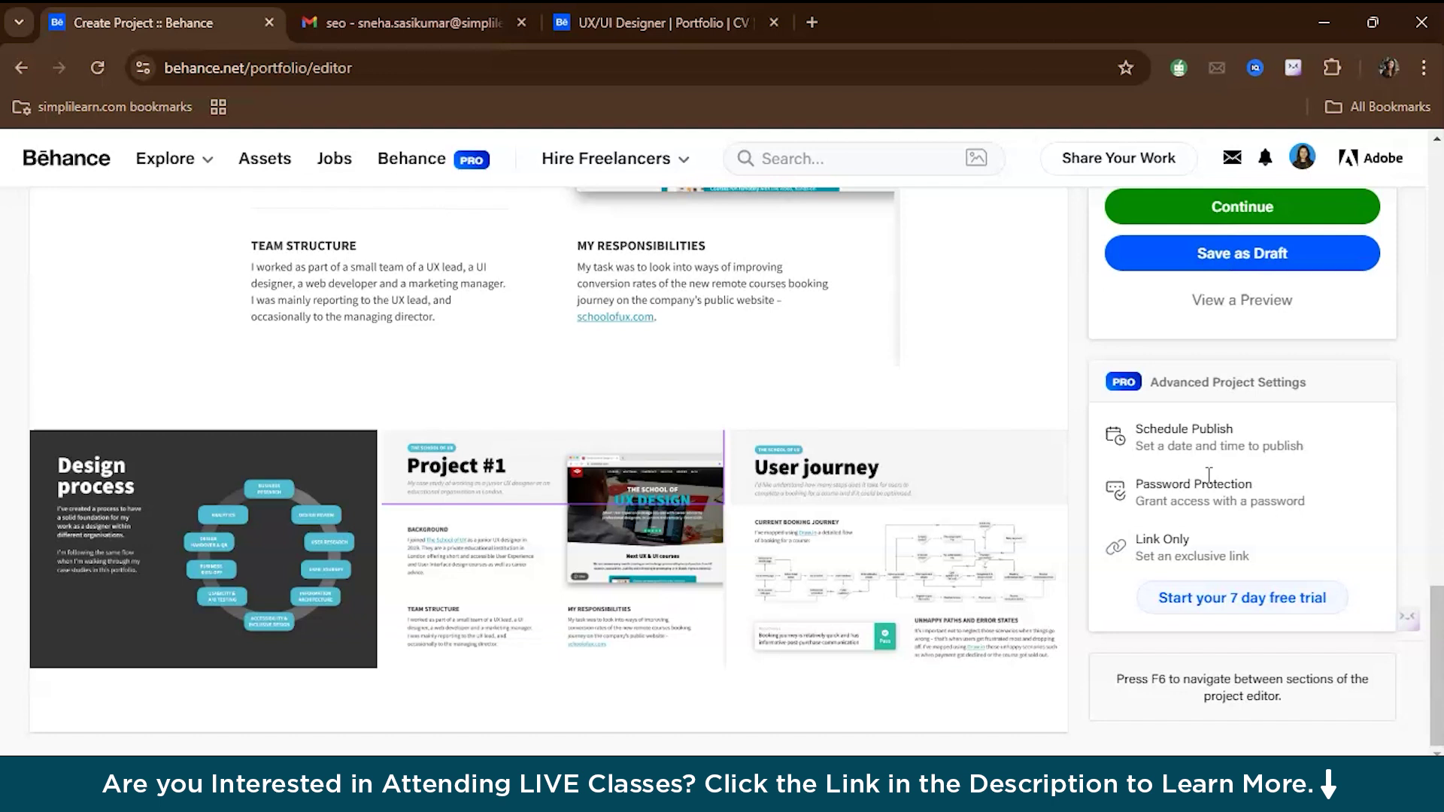
{"action": "scroll", "coordinate": [1173, 414], "scroll_direction": "up", "scroll_amount": 10}
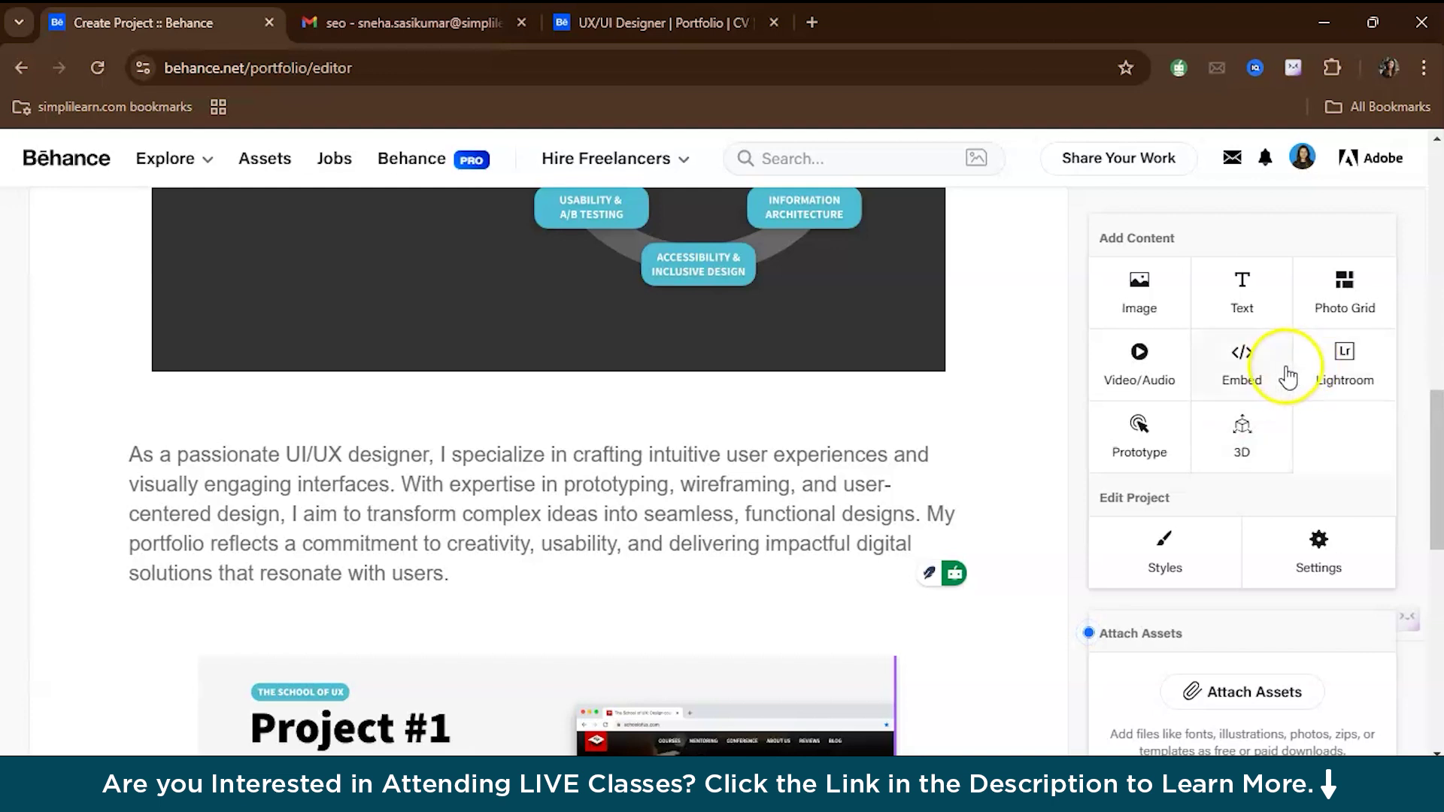
Open the Embed Media box and close it without embedding anything.
{"action": "left_click", "coordinate": [1245, 385]}
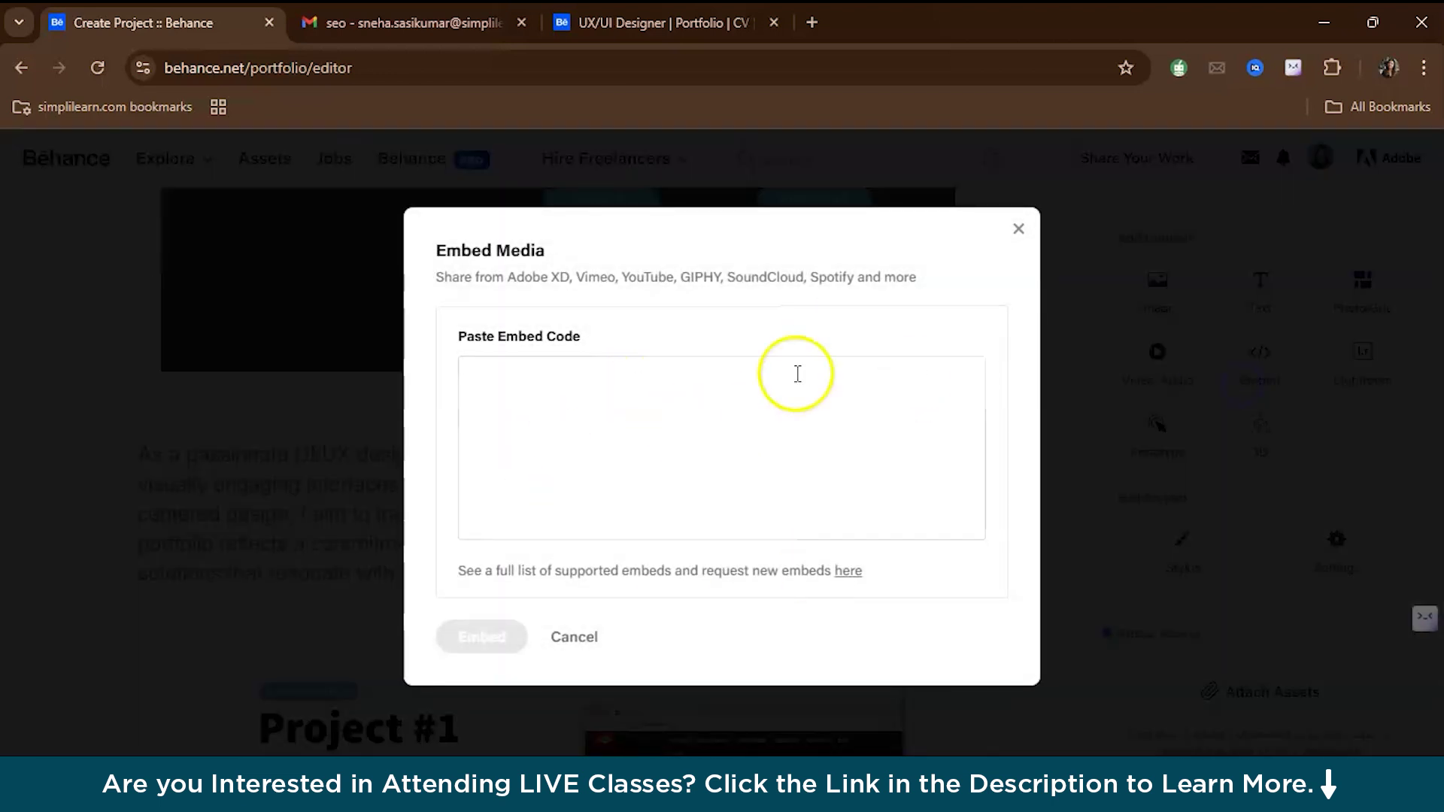
{"action": "left_click", "coordinate": [1019, 233]}
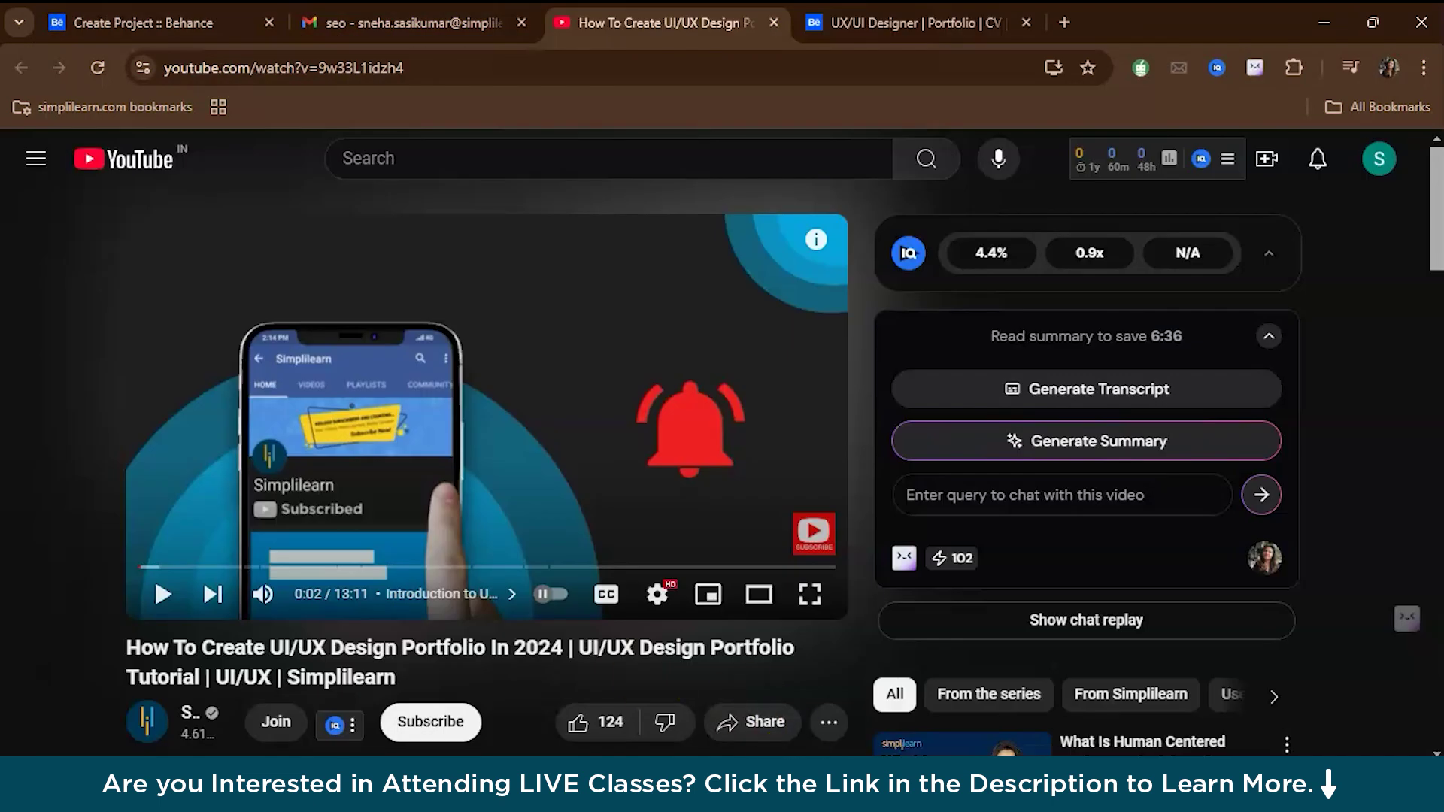
Copy the portfolio tutorial video's YouTube iframe embed code and return to the Behance editor.
{"action": "left_click", "coordinate": [726, 722]}
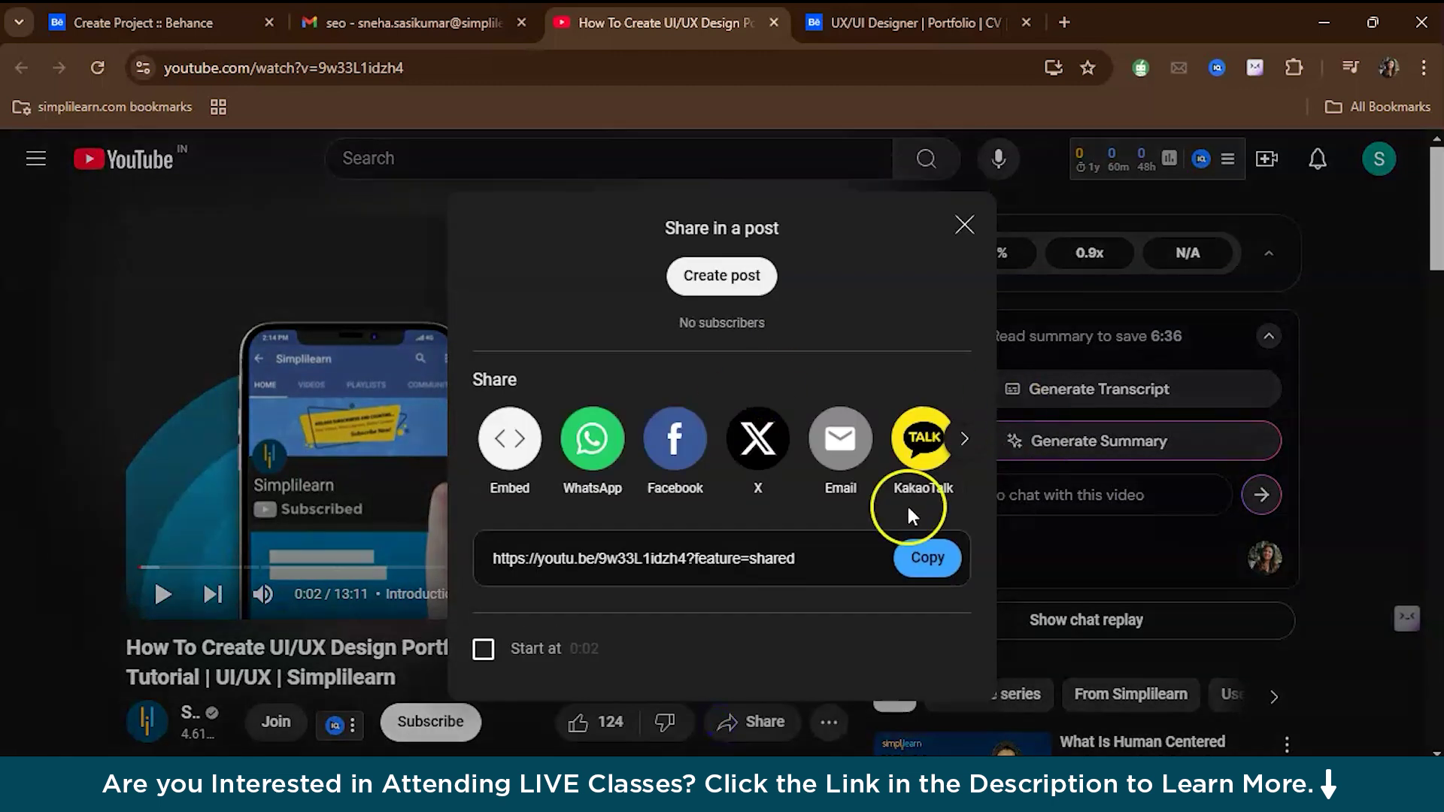
{"action": "left_click", "coordinate": [511, 436]}
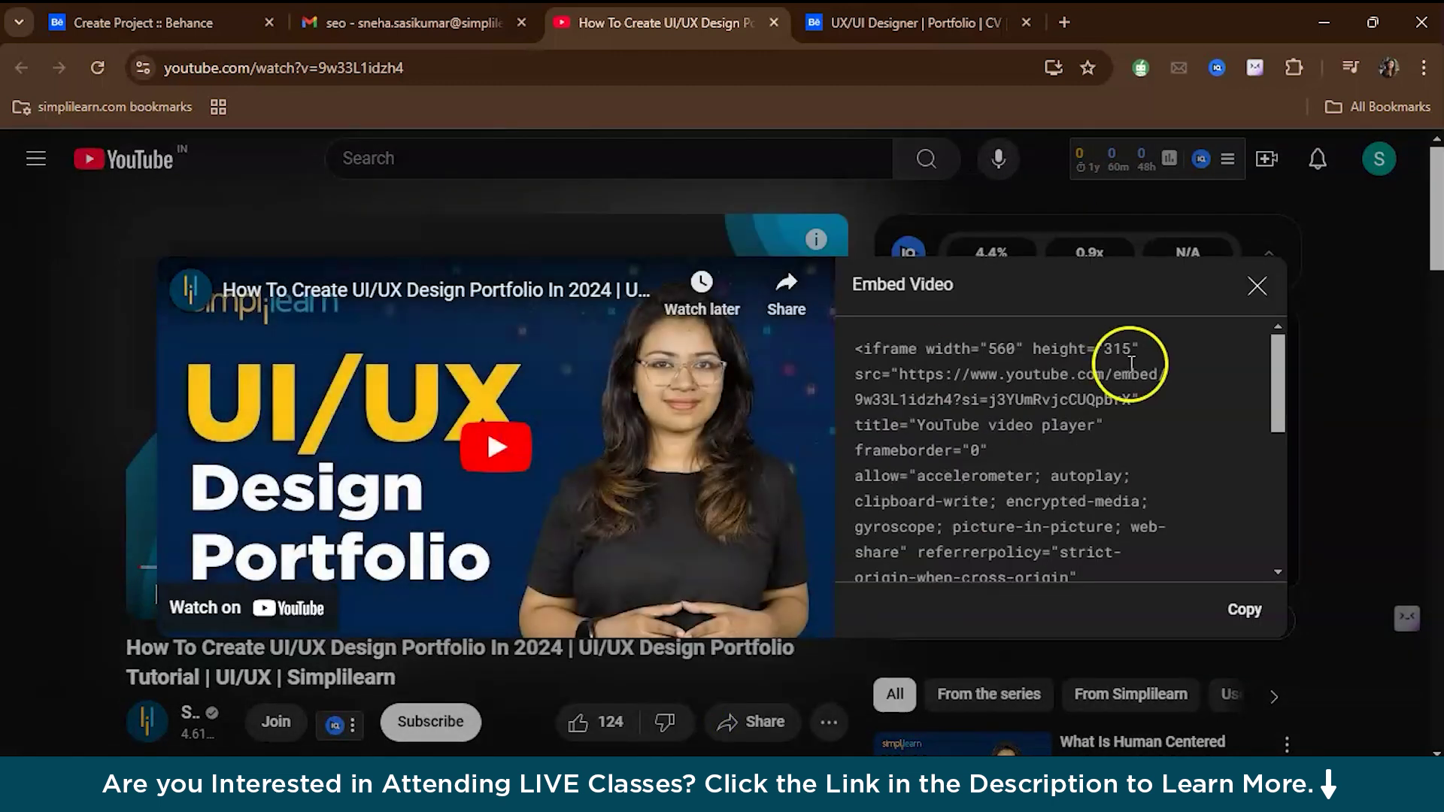
{"action": "scroll", "coordinate": [1053, 497], "scroll_direction": "down", "scroll_amount": 2}
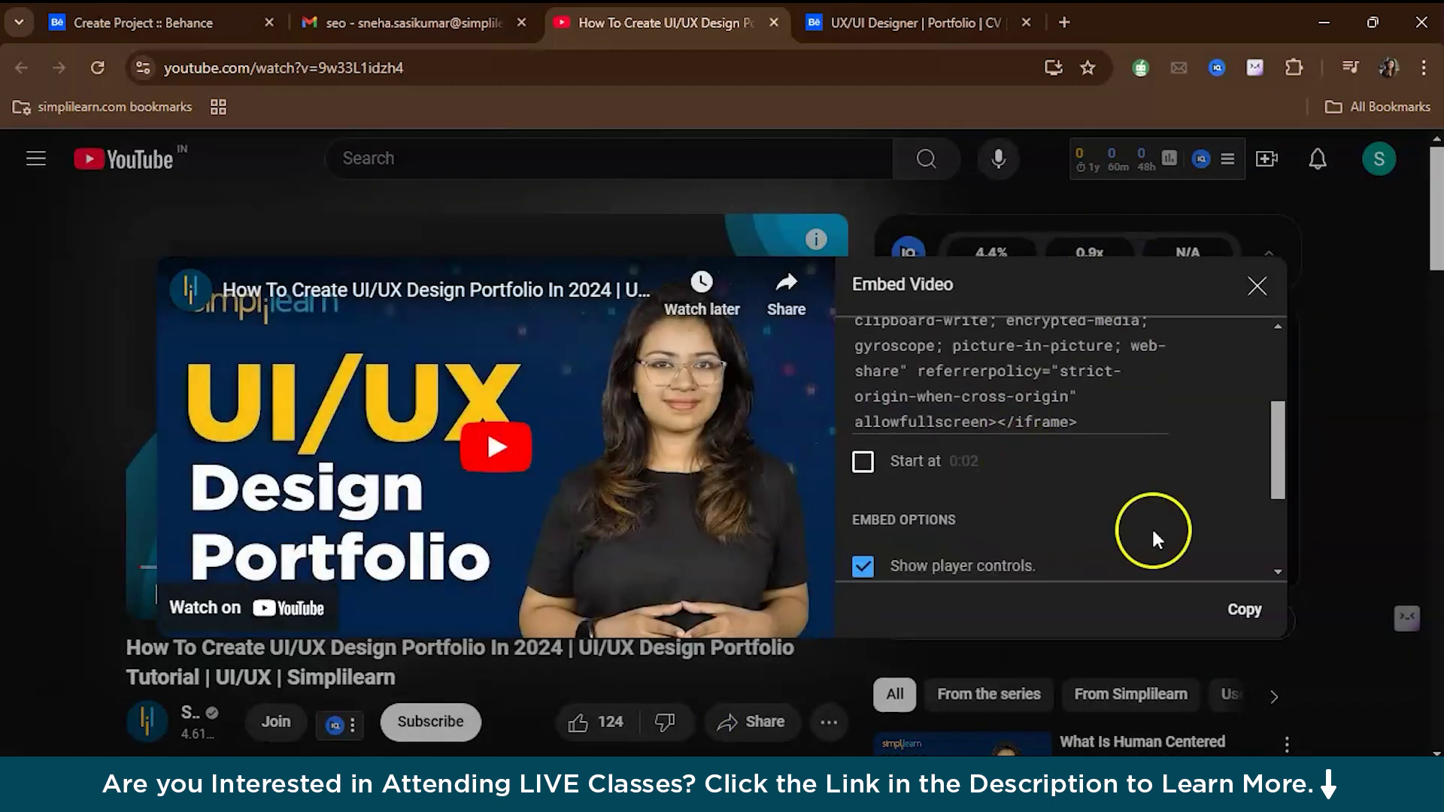
{"action": "left_click", "coordinate": [1249, 610]}
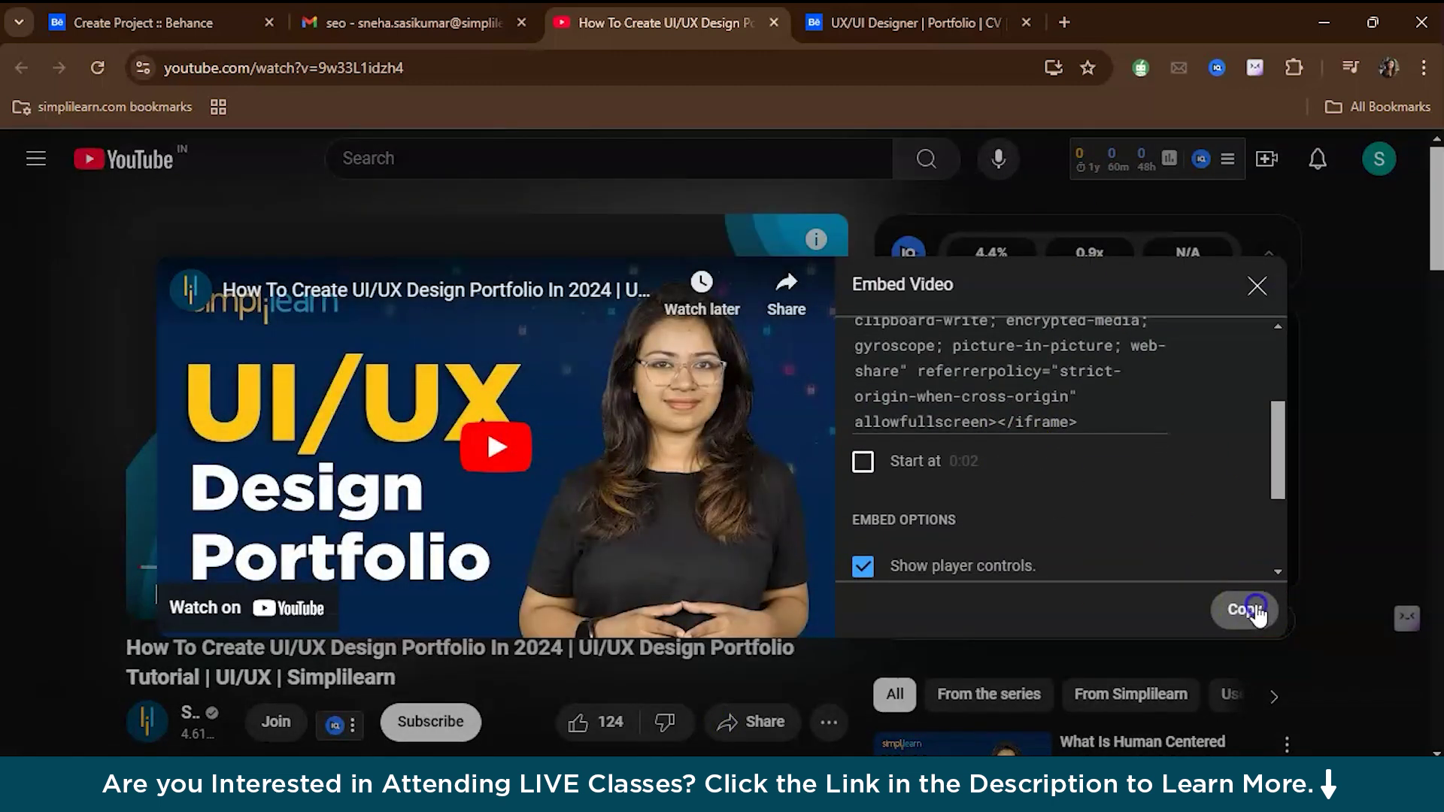
{"action": "left_click", "coordinate": [145, 24]}
Paste the iframe code into Embed Media to add the How To Create UI/UX Design Portfolio video.
{"action": "left_click", "coordinate": [1237, 351]}
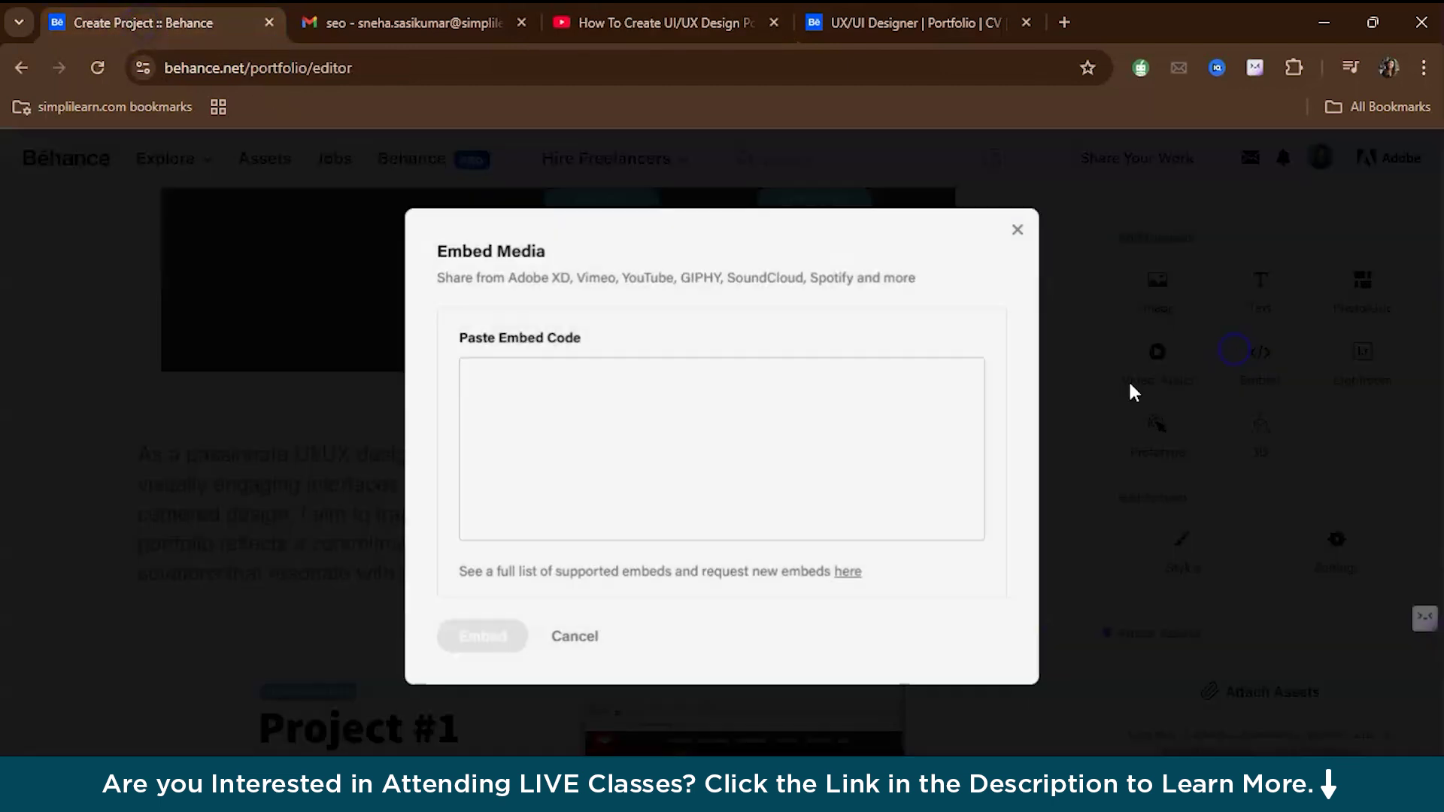
{"action": "left_click", "coordinate": [782, 432]}
{"action": "key", "text": "ctrl+v"}
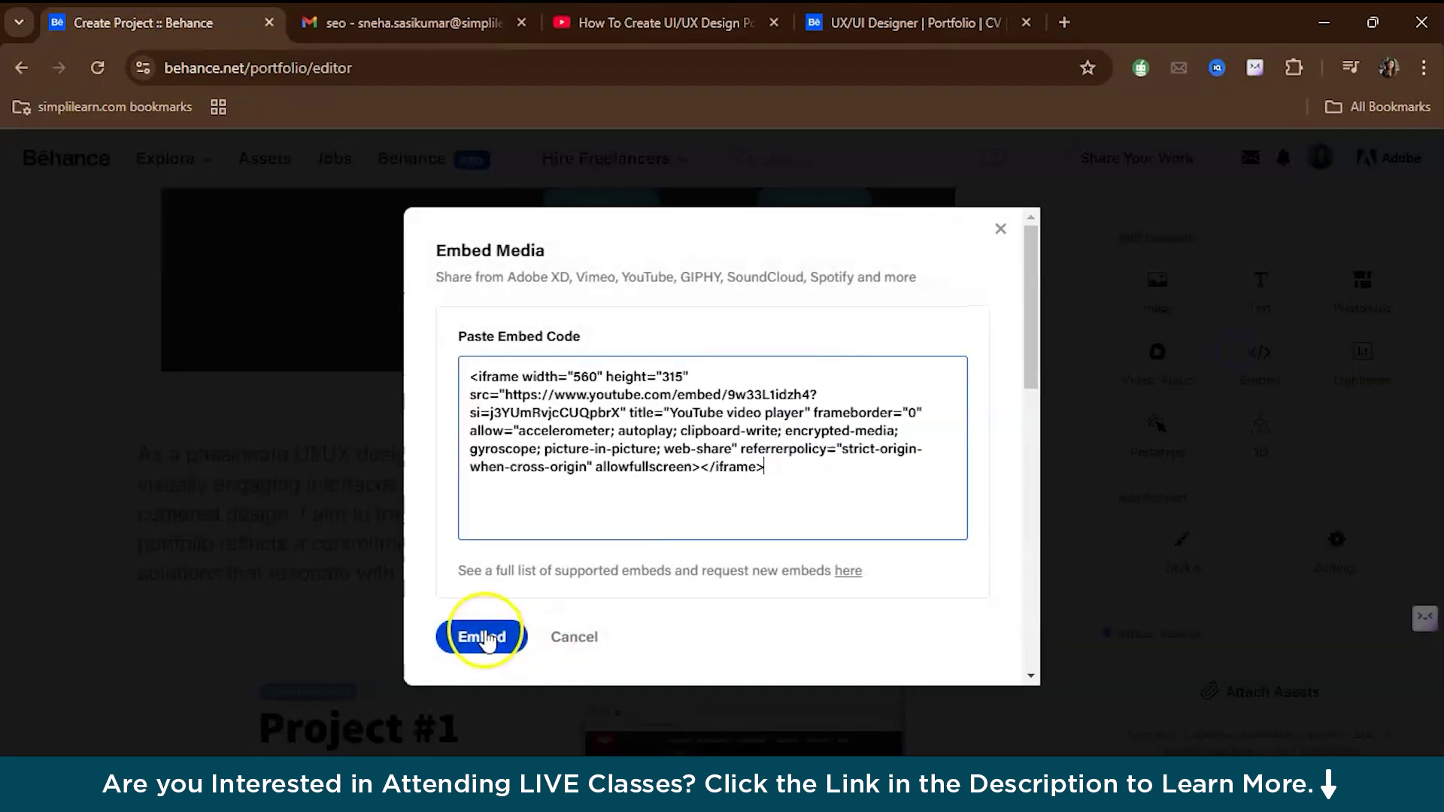
{"action": "left_click", "coordinate": [485, 638]}
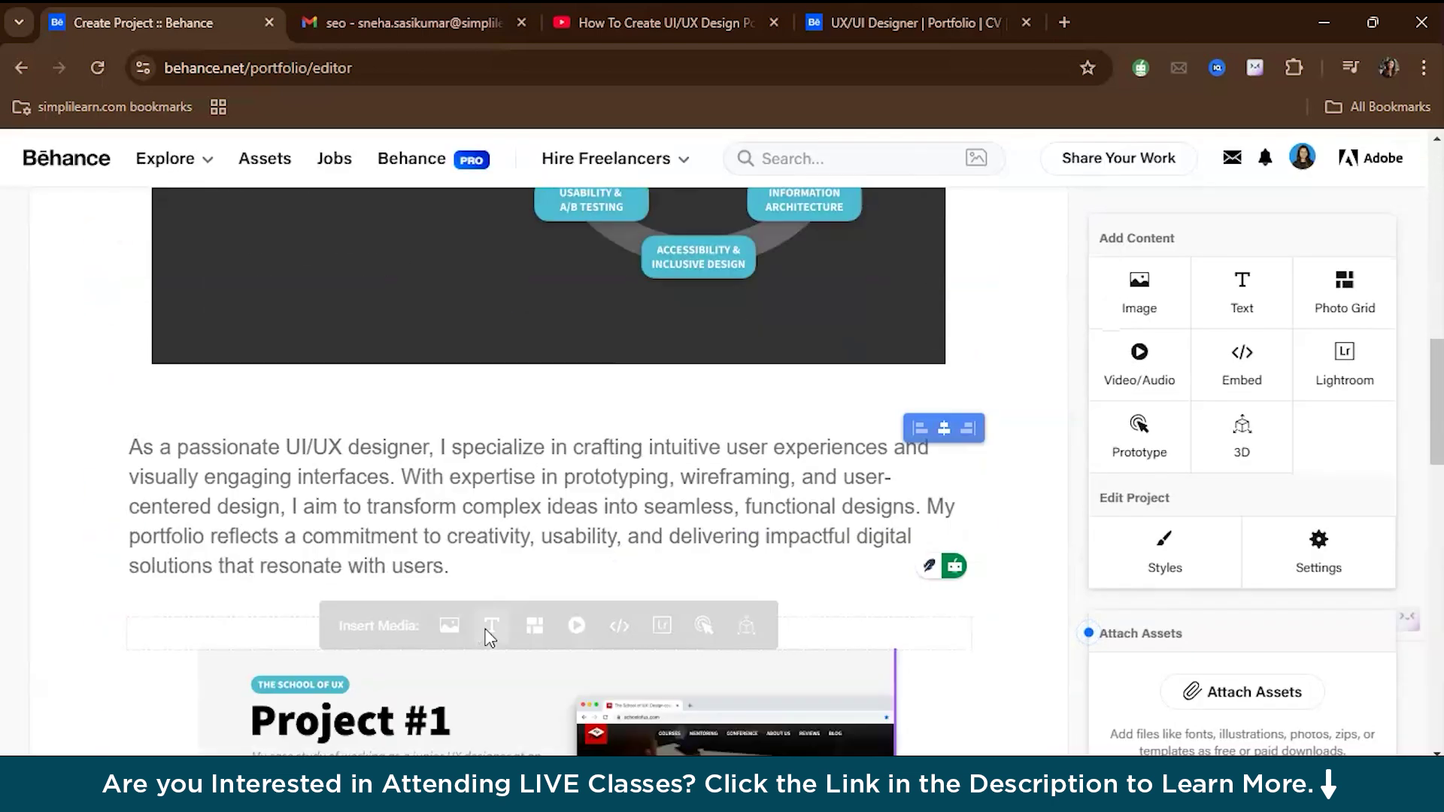
{"action": "scroll", "coordinate": [485, 625], "scroll_direction": "down", "scroll_amount": 4}
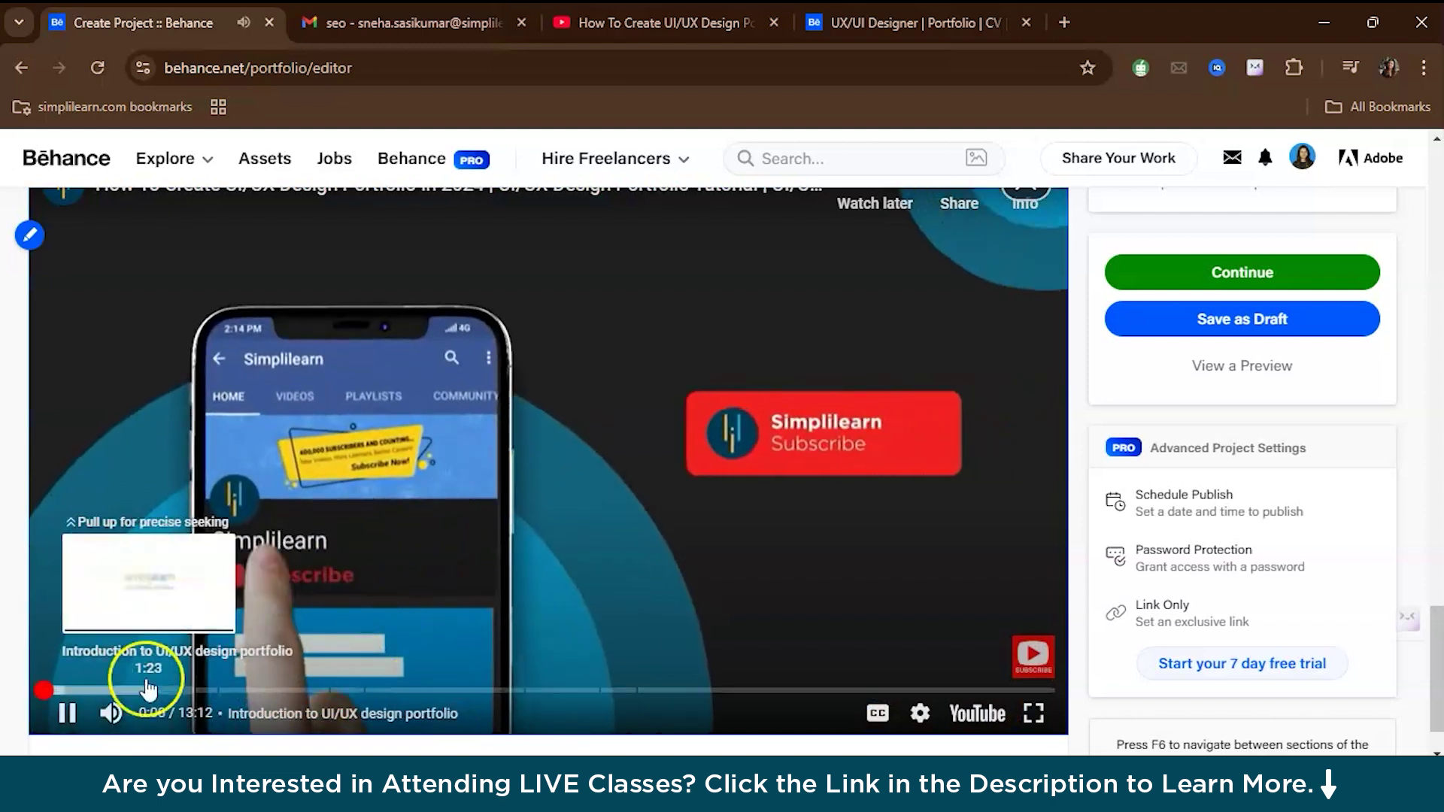
Pause the embedded video and review the User journey, Design process and intro paragraph blocks.
{"action": "left_click", "coordinate": [60, 714]}
{"action": "scroll", "coordinate": [1183, 599], "scroll_direction": "up", "scroll_amount": 10}
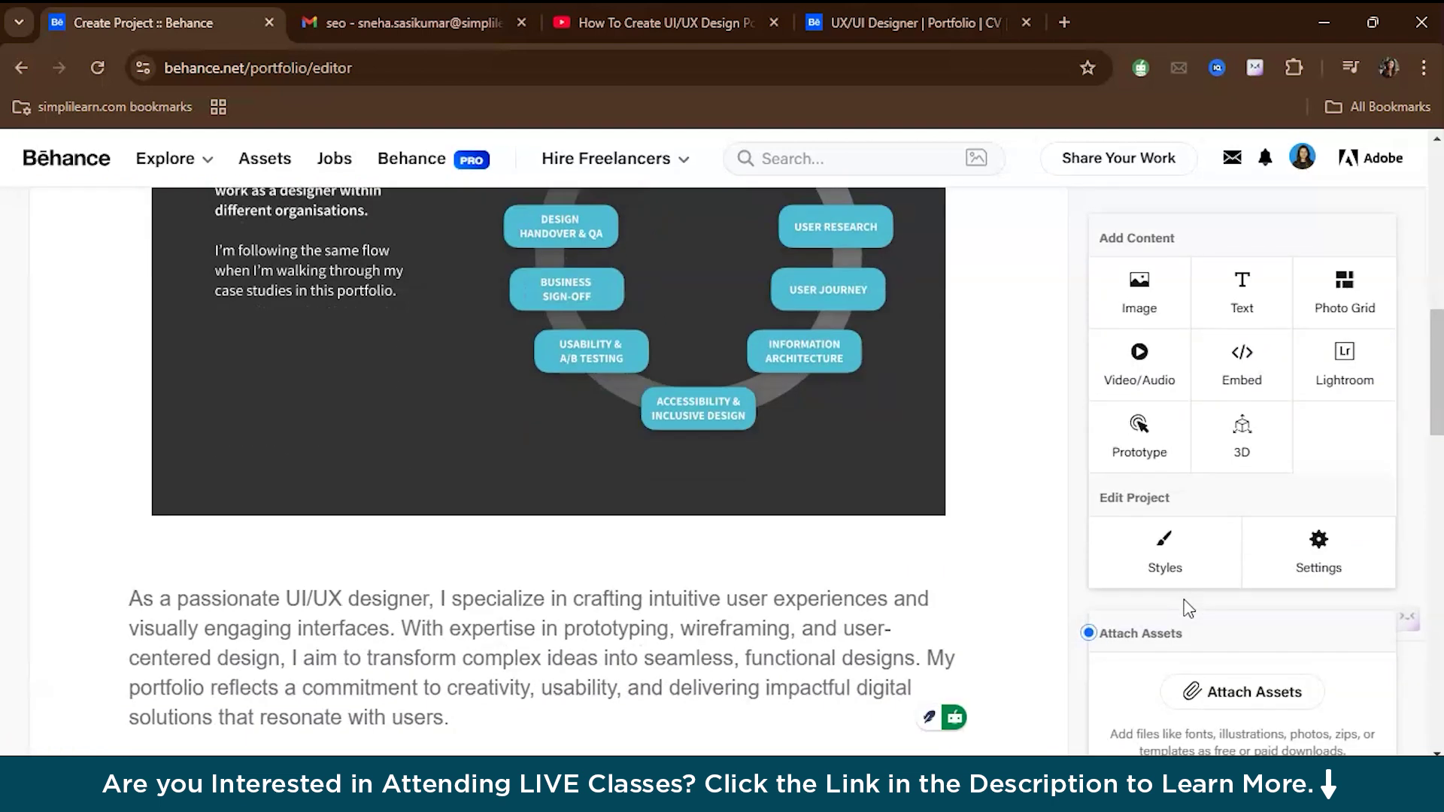
{"action": "scroll", "coordinate": [1188, 607], "scroll_direction": "up", "scroll_amount": 10}
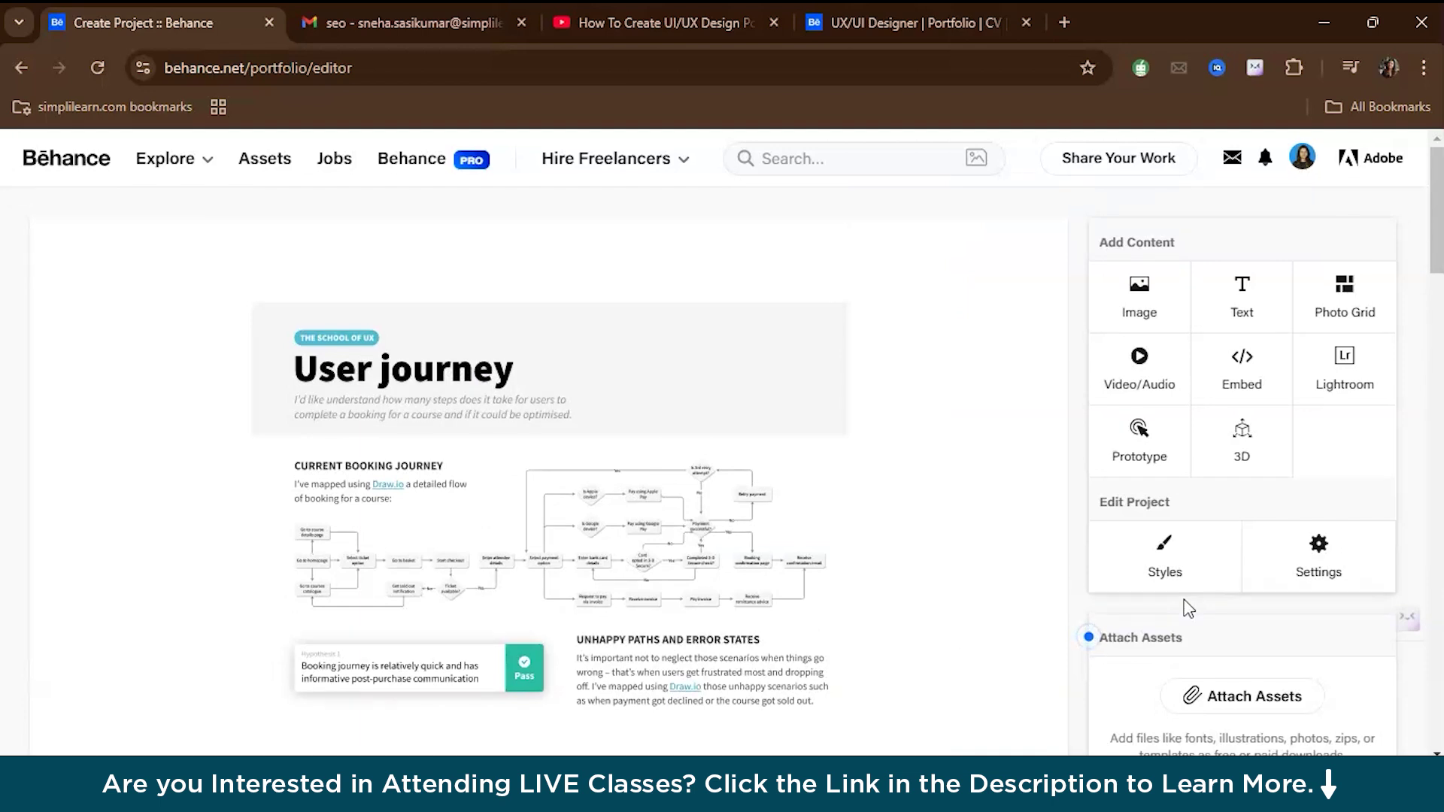
{"action": "scroll", "coordinate": [1188, 608], "scroll_direction": "down", "scroll_amount": 3}
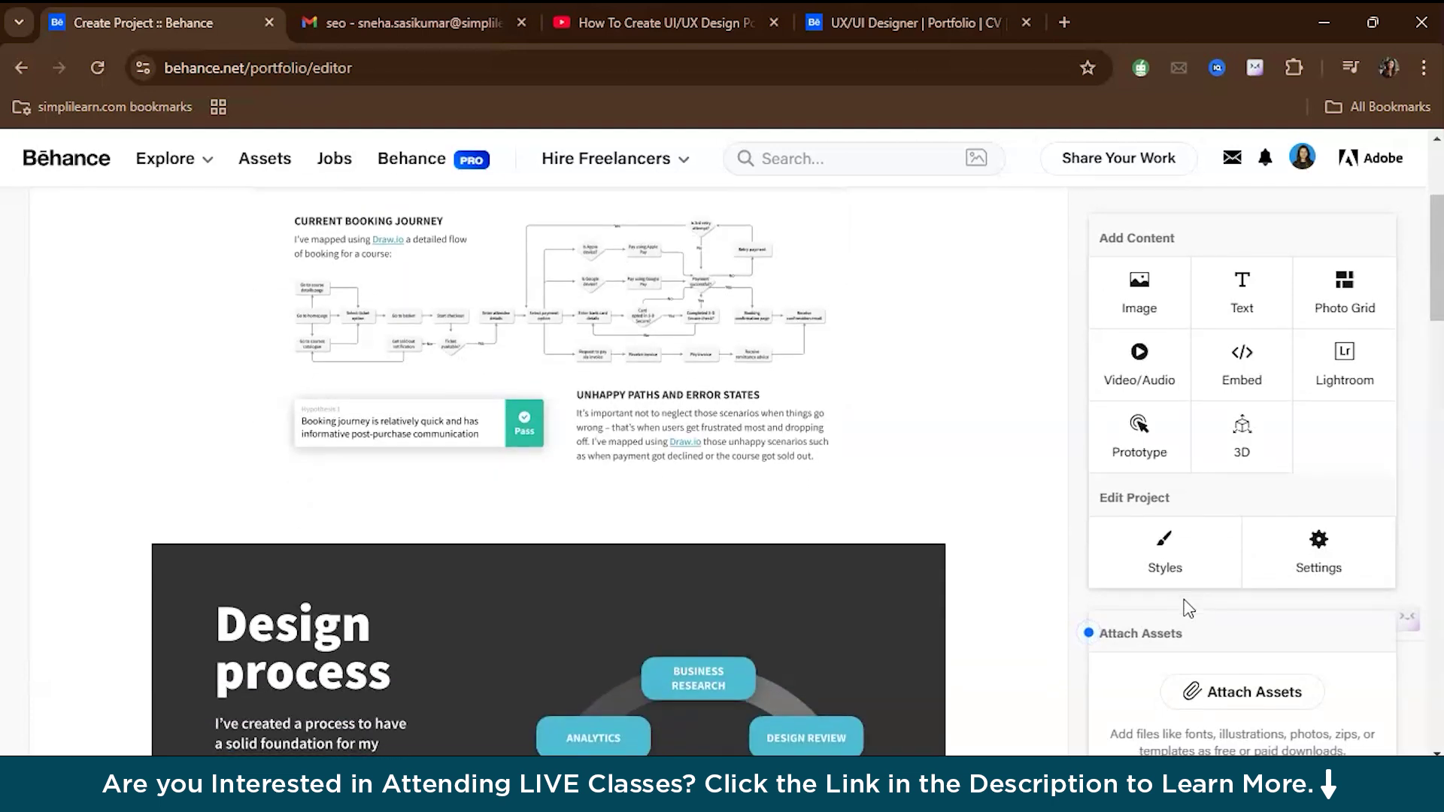
{"action": "scroll", "coordinate": [1187, 606], "scroll_direction": "down", "scroll_amount": 10}
{"action": "left_click", "coordinate": [565, 396]}
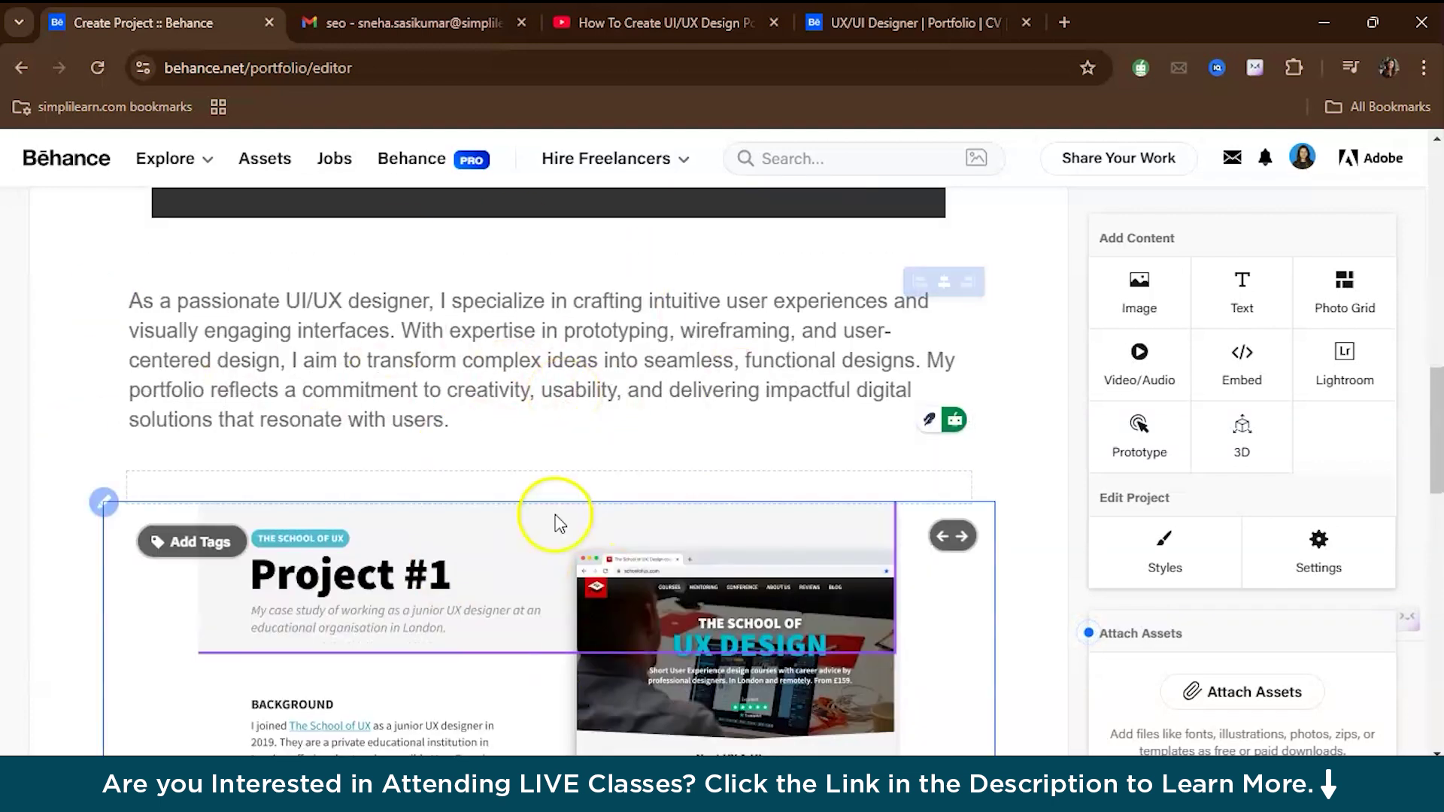
{"action": "scroll", "coordinate": [459, 417], "scroll_direction": "down", "scroll_amount": 2}
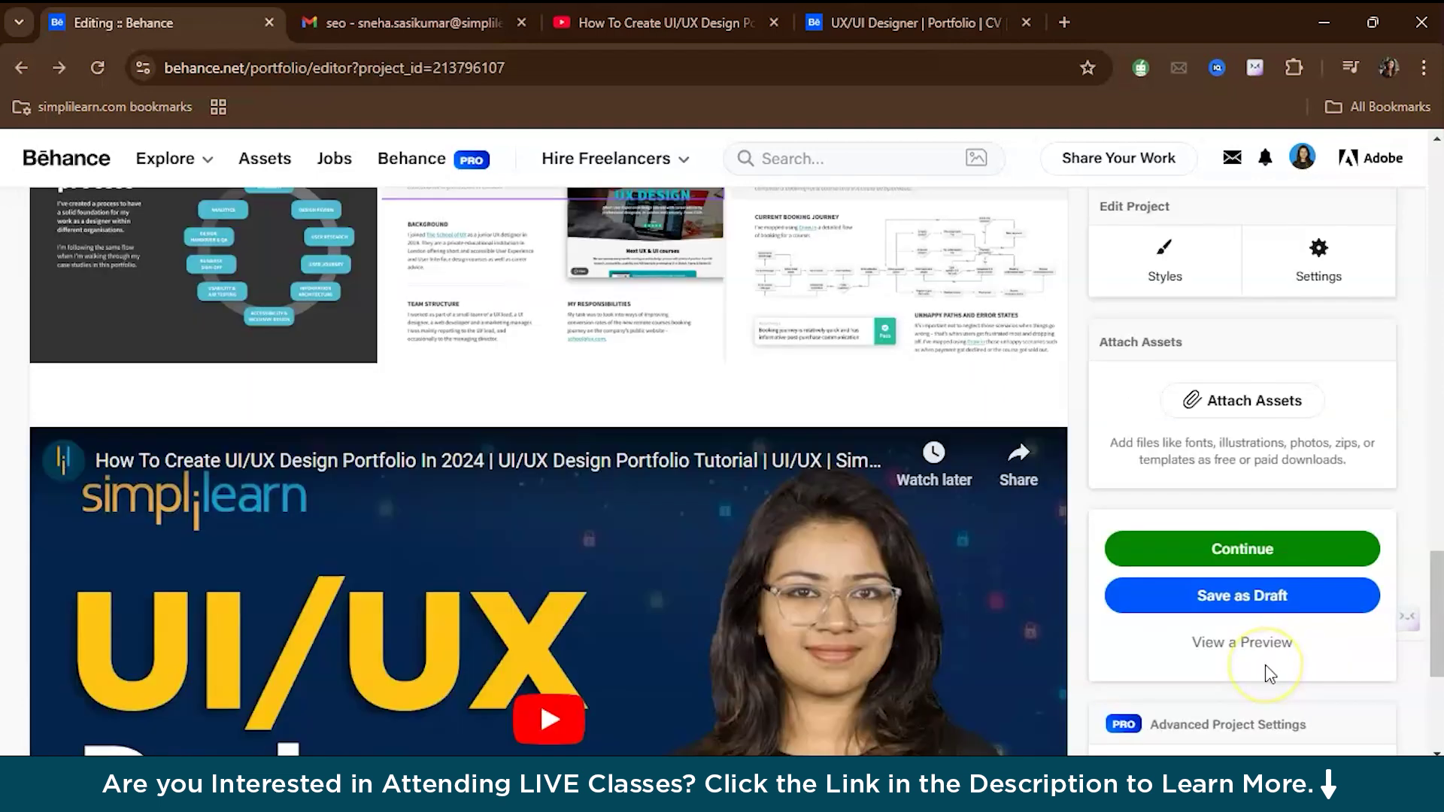
Open the project preview and zoom out of the enlarged project image.
{"action": "scroll", "coordinate": [1249, 640], "scroll_direction": "down", "scroll_amount": 2}
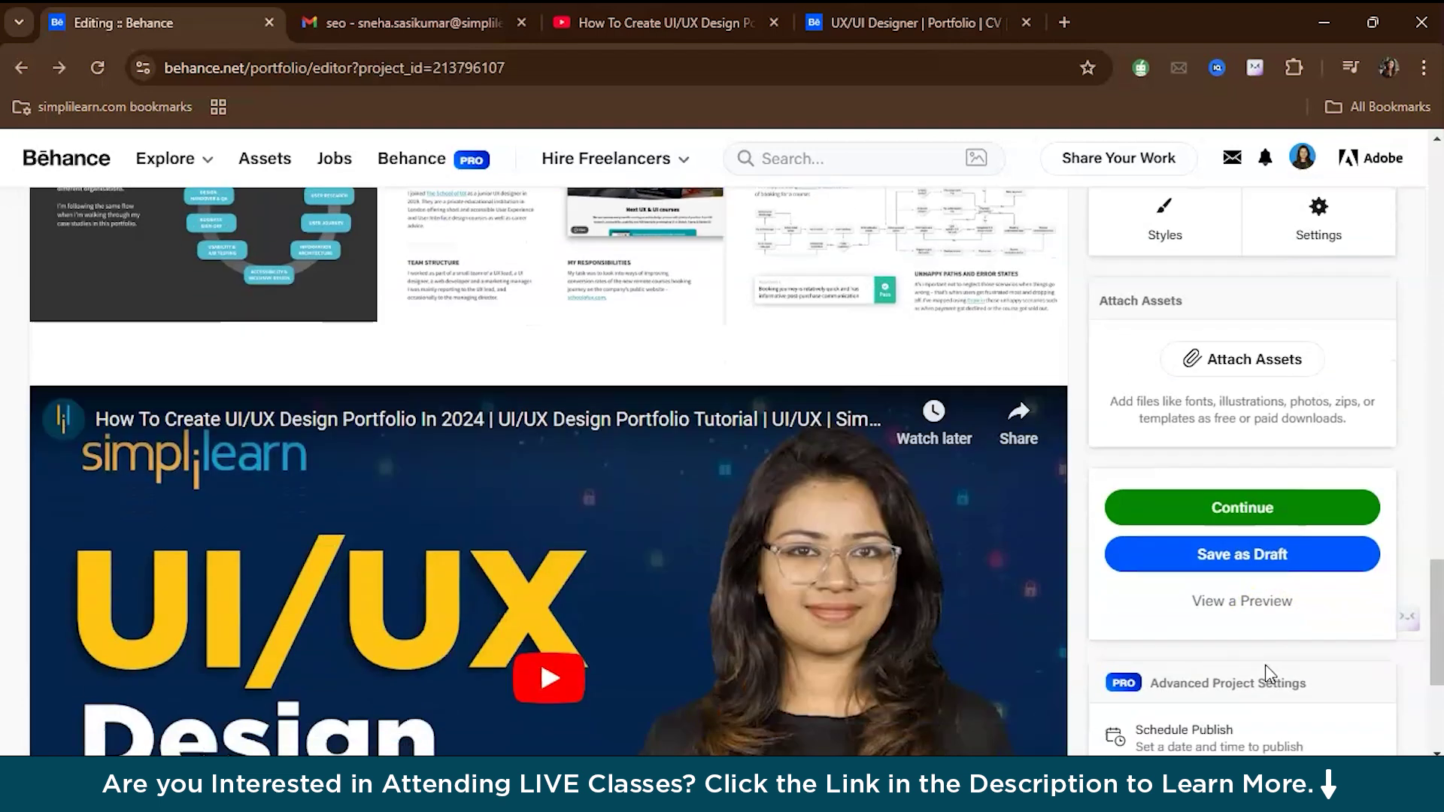
{"action": "left_click", "coordinate": [1241, 567]}
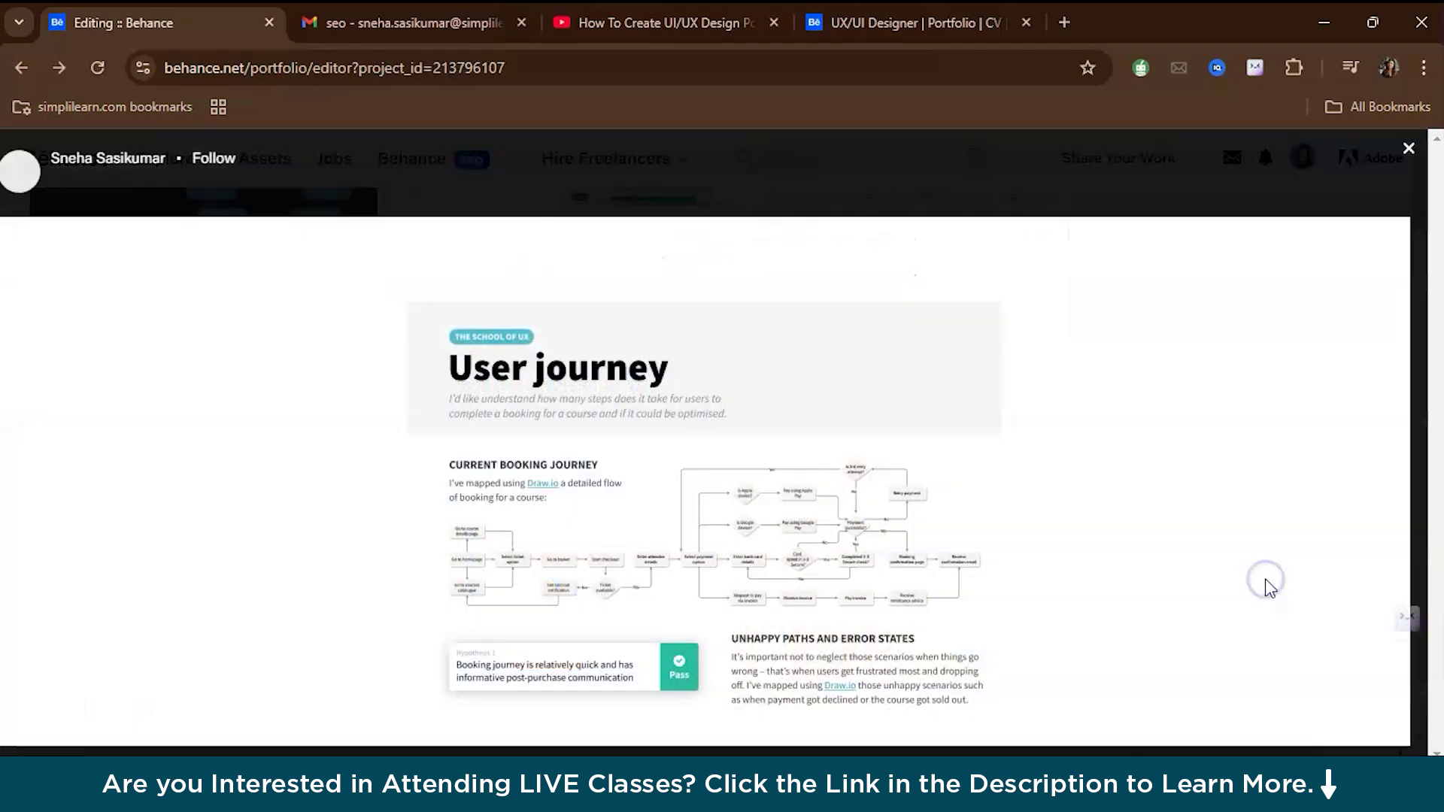
{"action": "scroll", "coordinate": [1019, 575], "scroll_direction": "down", "scroll_amount": 4}
{"action": "scroll", "coordinate": [1019, 575], "scroll_direction": "down", "scroll_amount": 6}
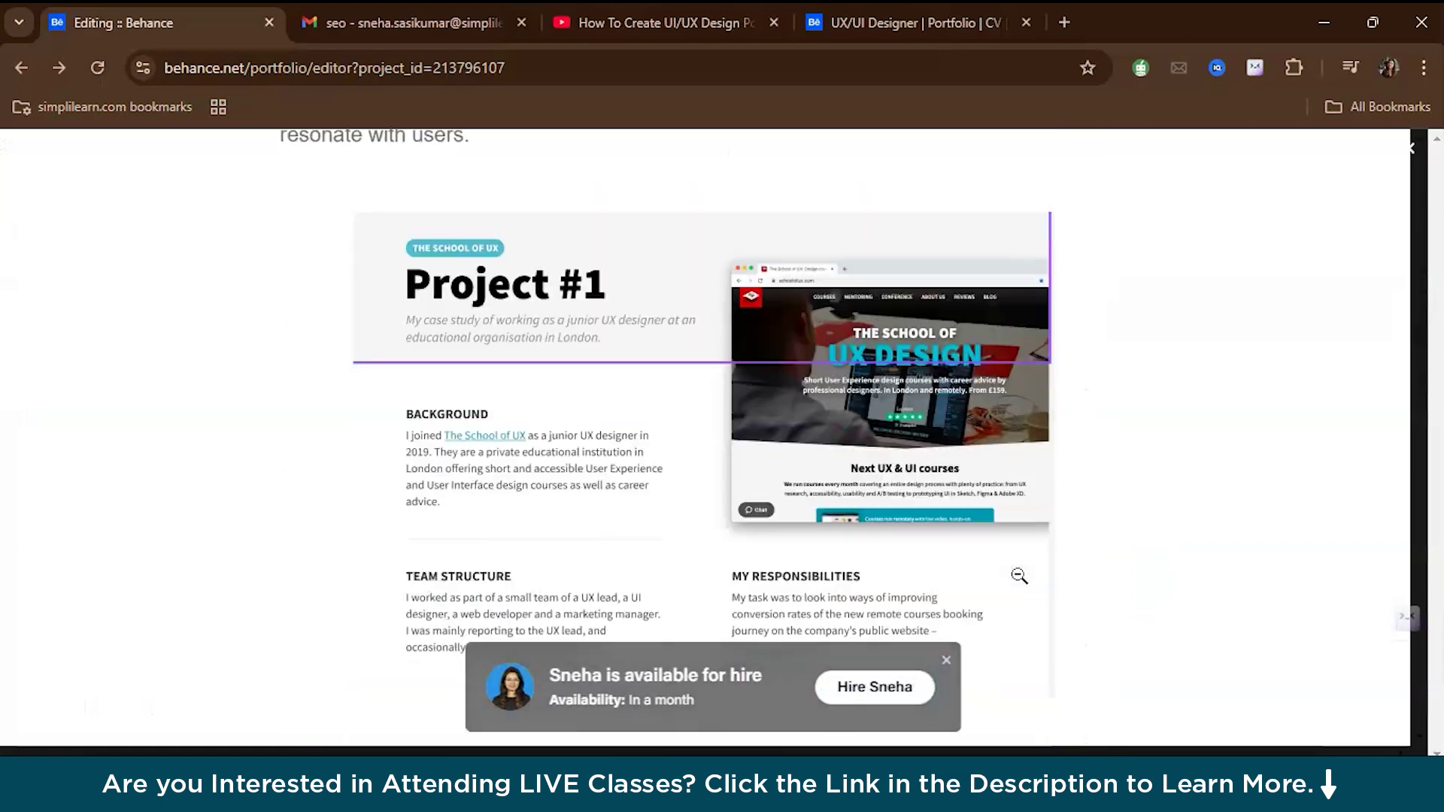
{"action": "left_click", "coordinate": [1018, 574]}
Look over the preview's embedded video and comment area, then close the preview.
{"action": "scroll", "coordinate": [1017, 574], "scroll_direction": "down", "scroll_amount": 5}
{"action": "scroll", "coordinate": [1017, 574], "scroll_direction": "up", "scroll_amount": 6}
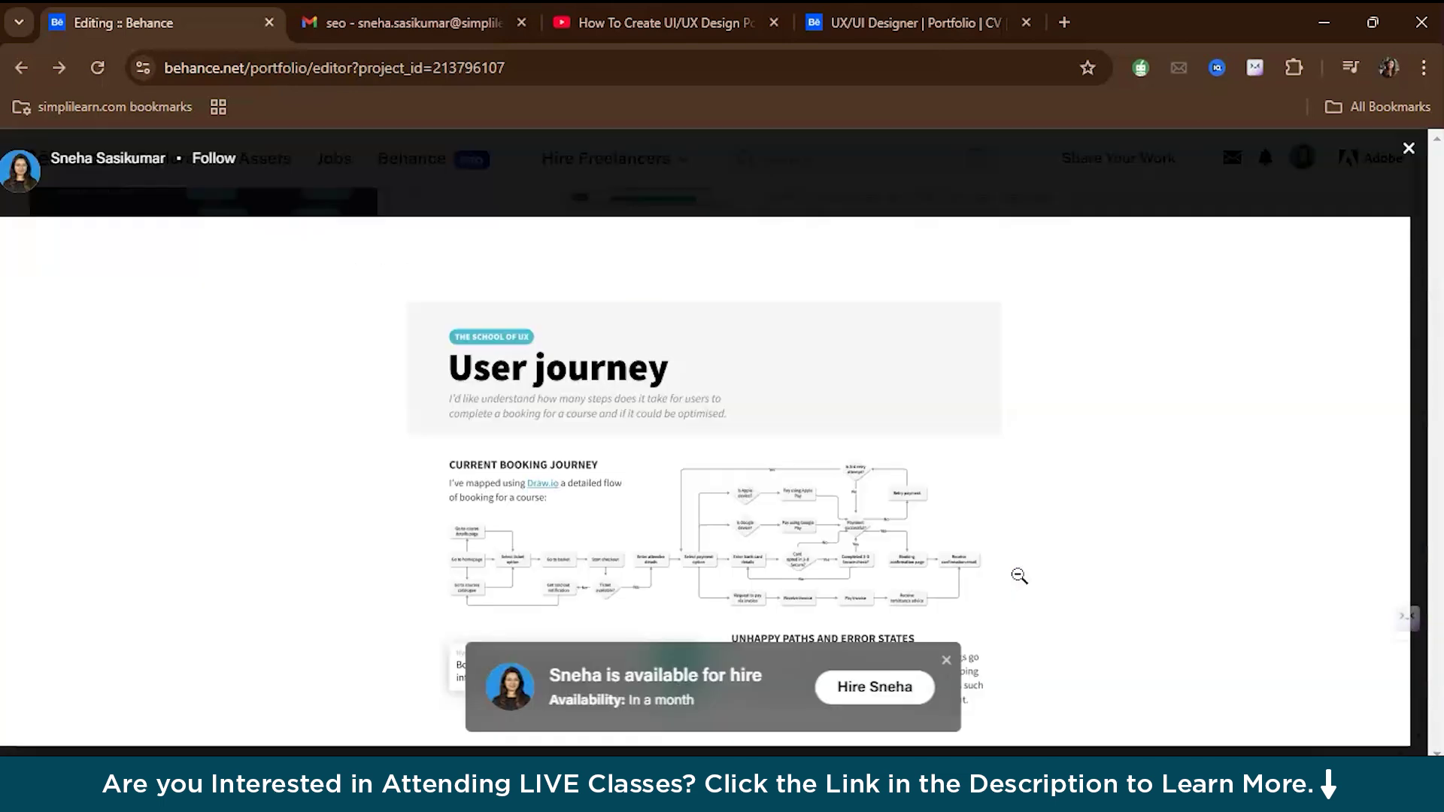
{"action": "scroll", "coordinate": [1019, 575], "scroll_direction": "down", "scroll_amount": 10}
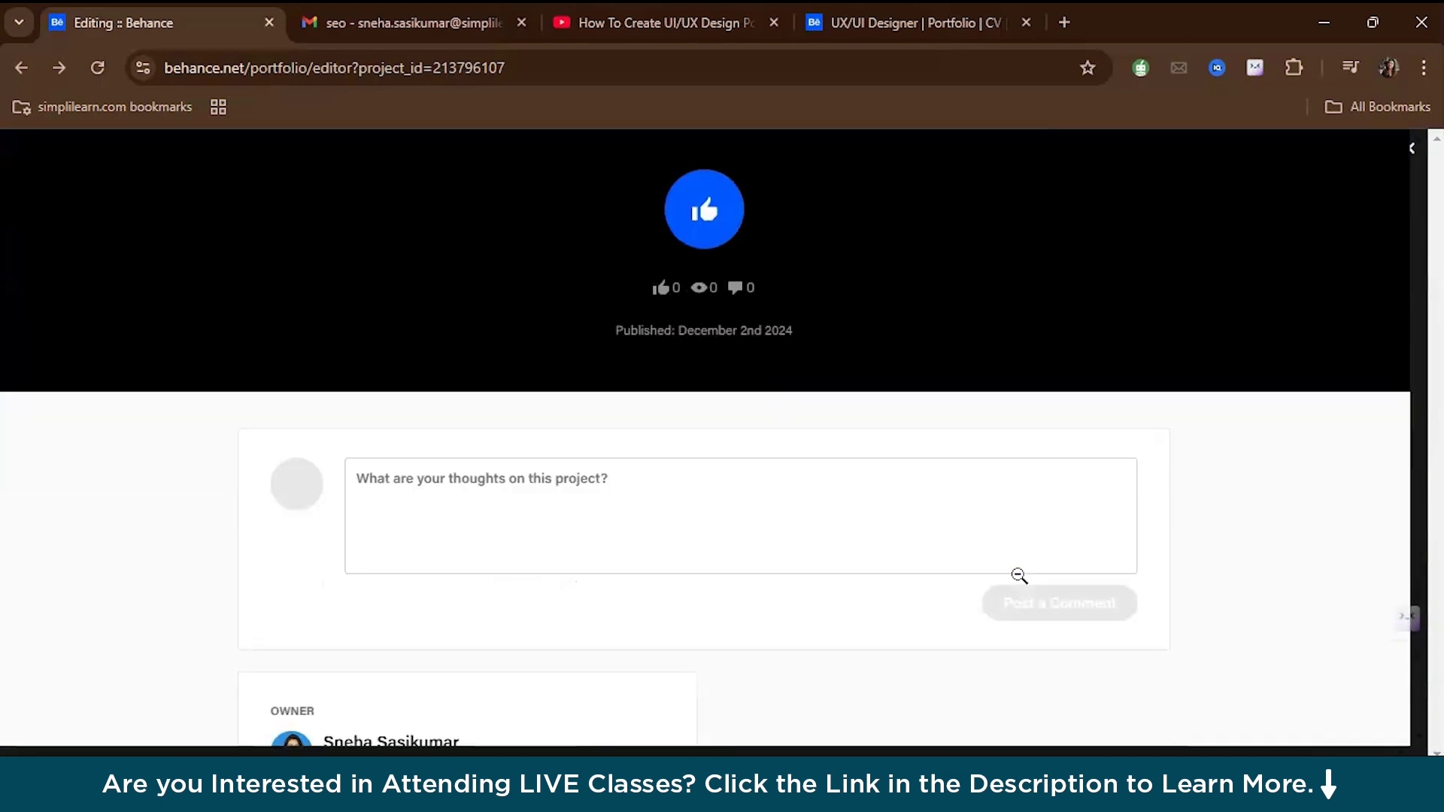
{"action": "scroll", "coordinate": [532, 332], "scroll_direction": "up", "scroll_amount": 5}
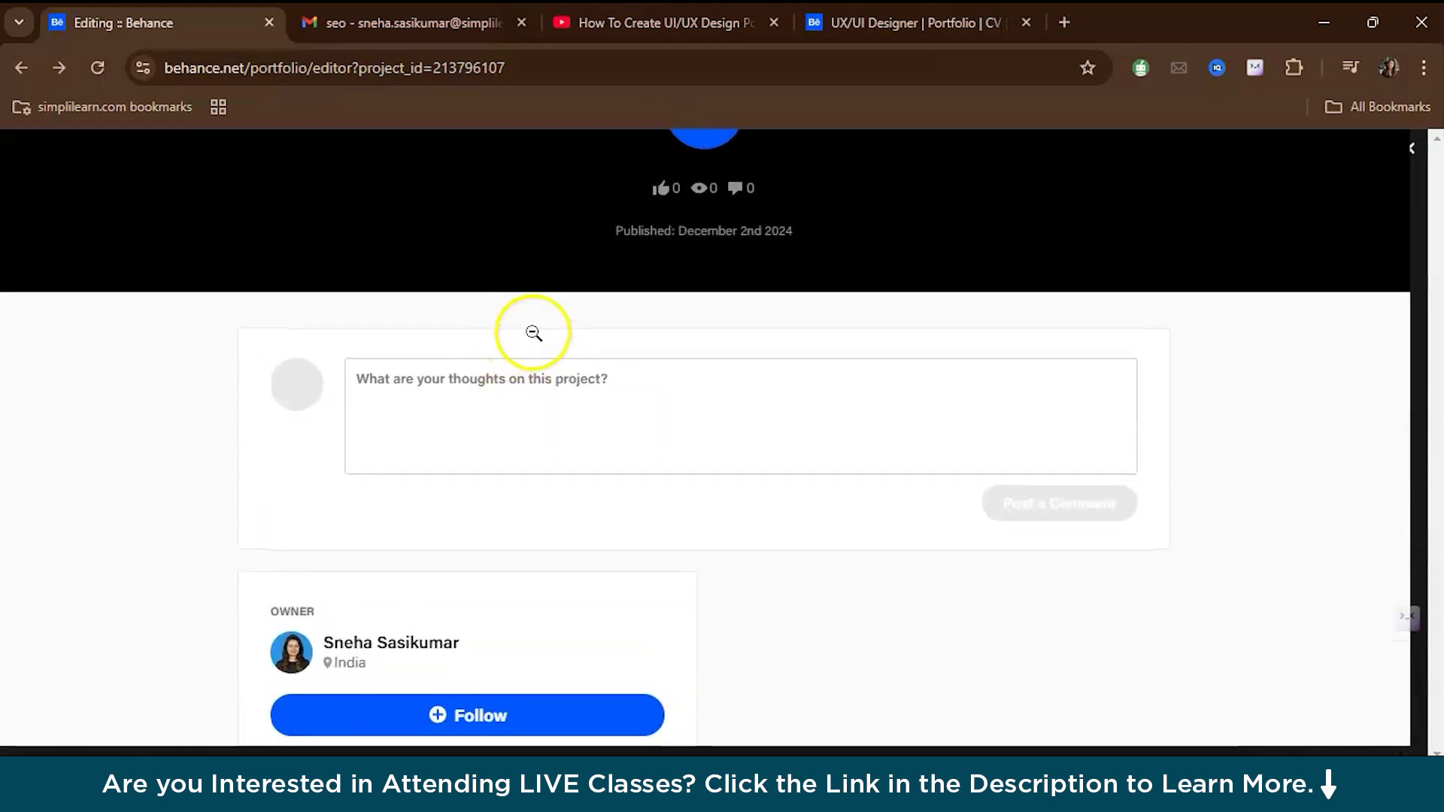
{"action": "scroll", "coordinate": [826, 331], "scroll_direction": "up", "scroll_amount": 15}
{"action": "scroll", "coordinate": [825, 325], "scroll_direction": "down", "scroll_amount": 10}
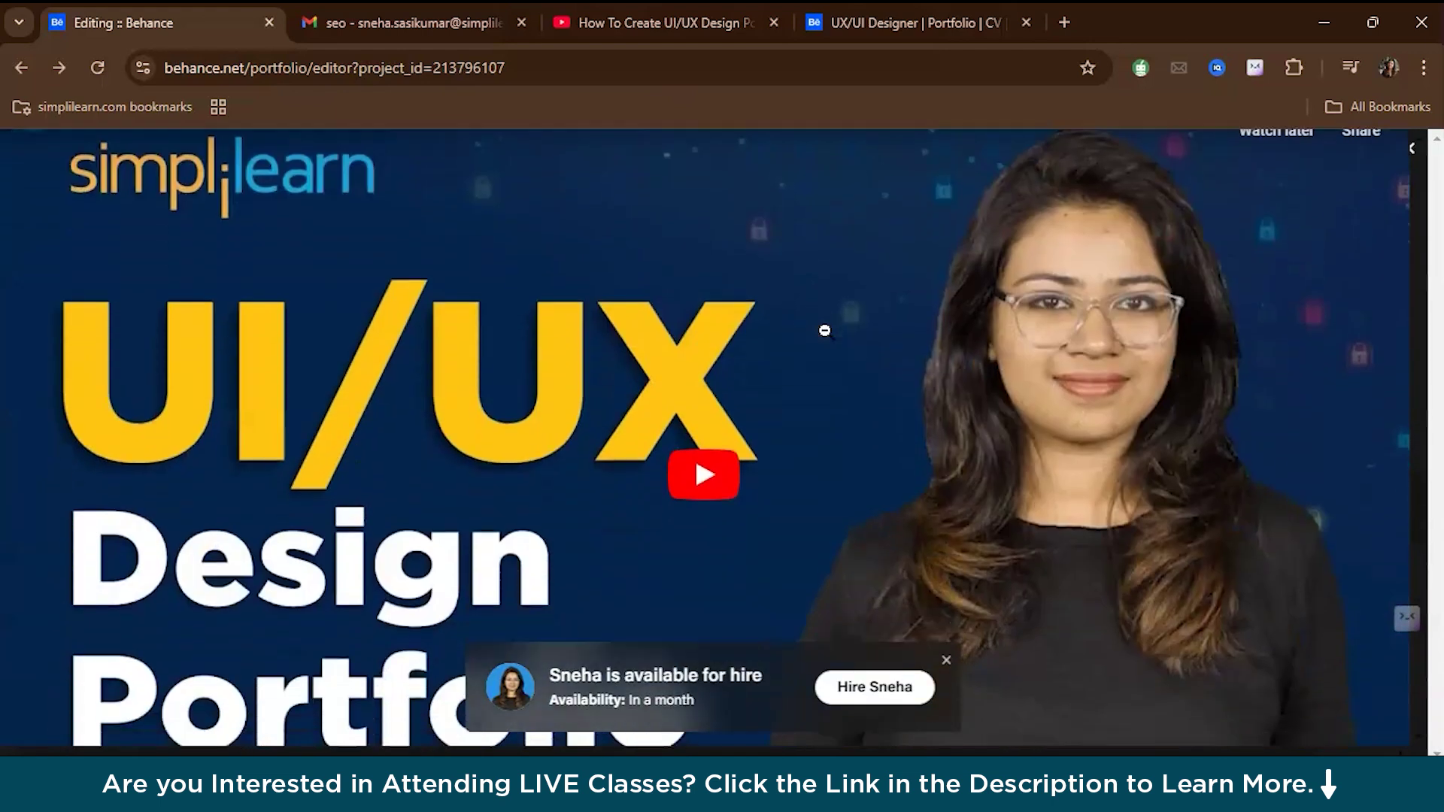
{"action": "scroll", "coordinate": [687, 603], "scroll_direction": "up", "scroll_amount": 10}
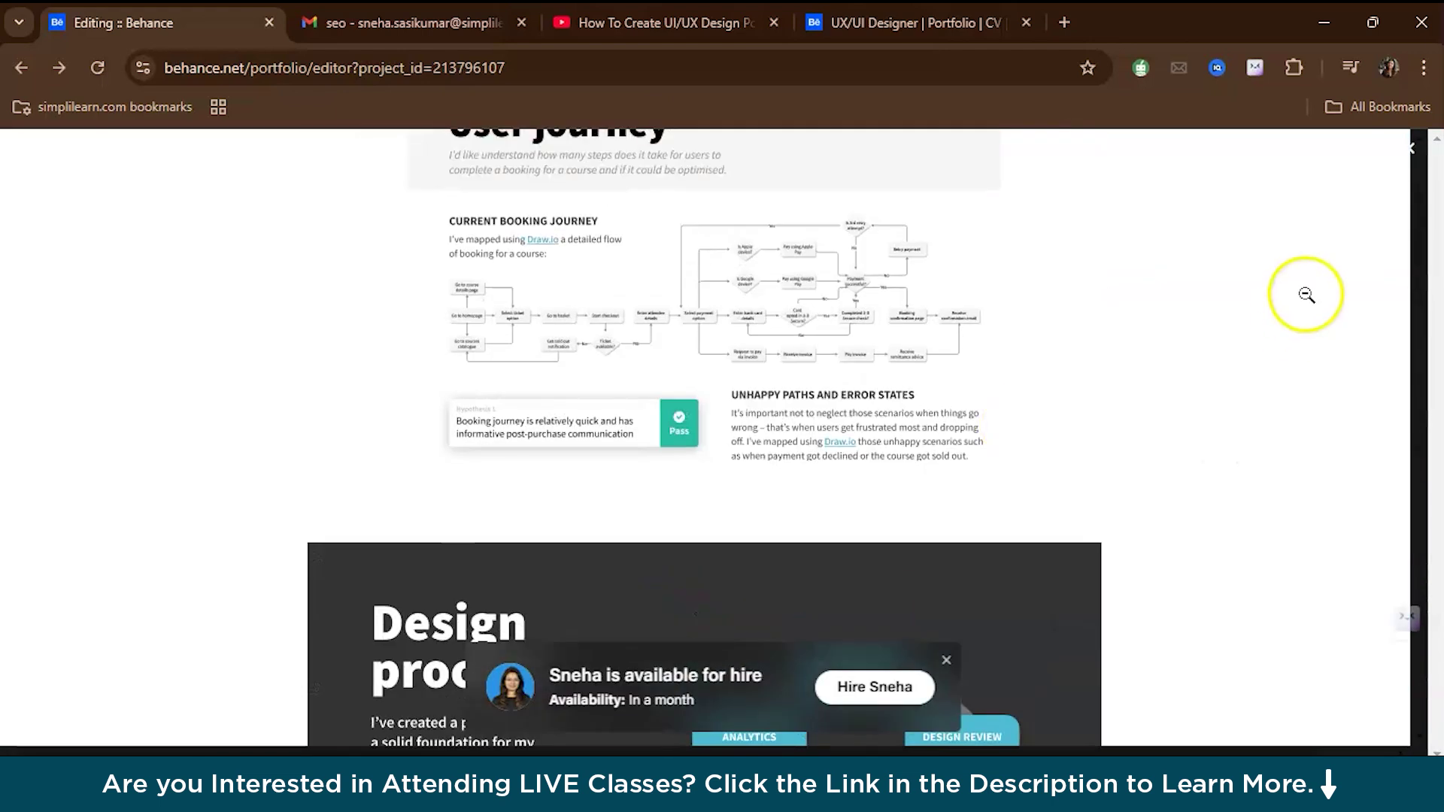
{"action": "left_click", "coordinate": [1412, 149]}
Continue to the publishing details and upload and crop a cover image for the project.
{"action": "left_click", "coordinate": [1313, 478]}
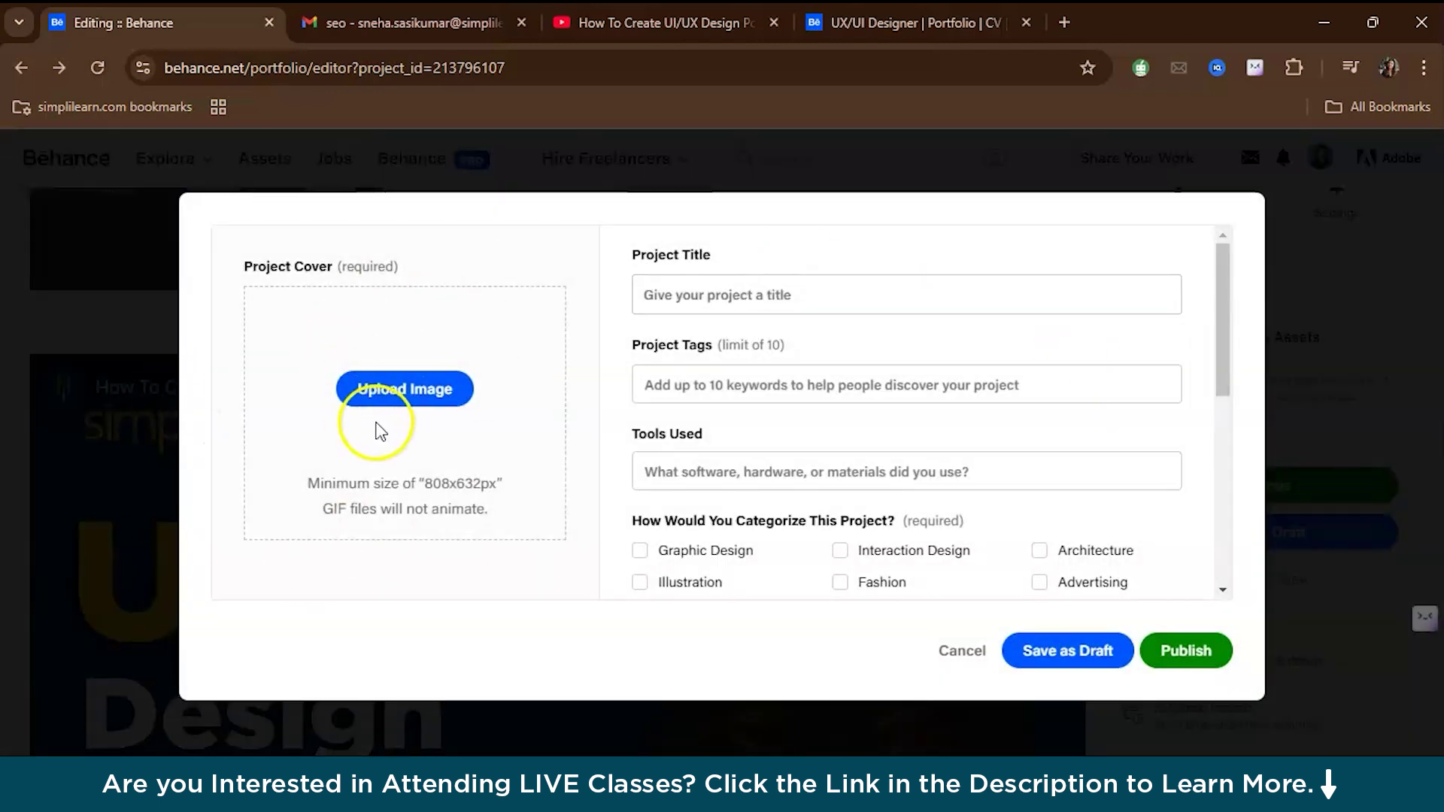
{"action": "left_click", "coordinate": [404, 404]}
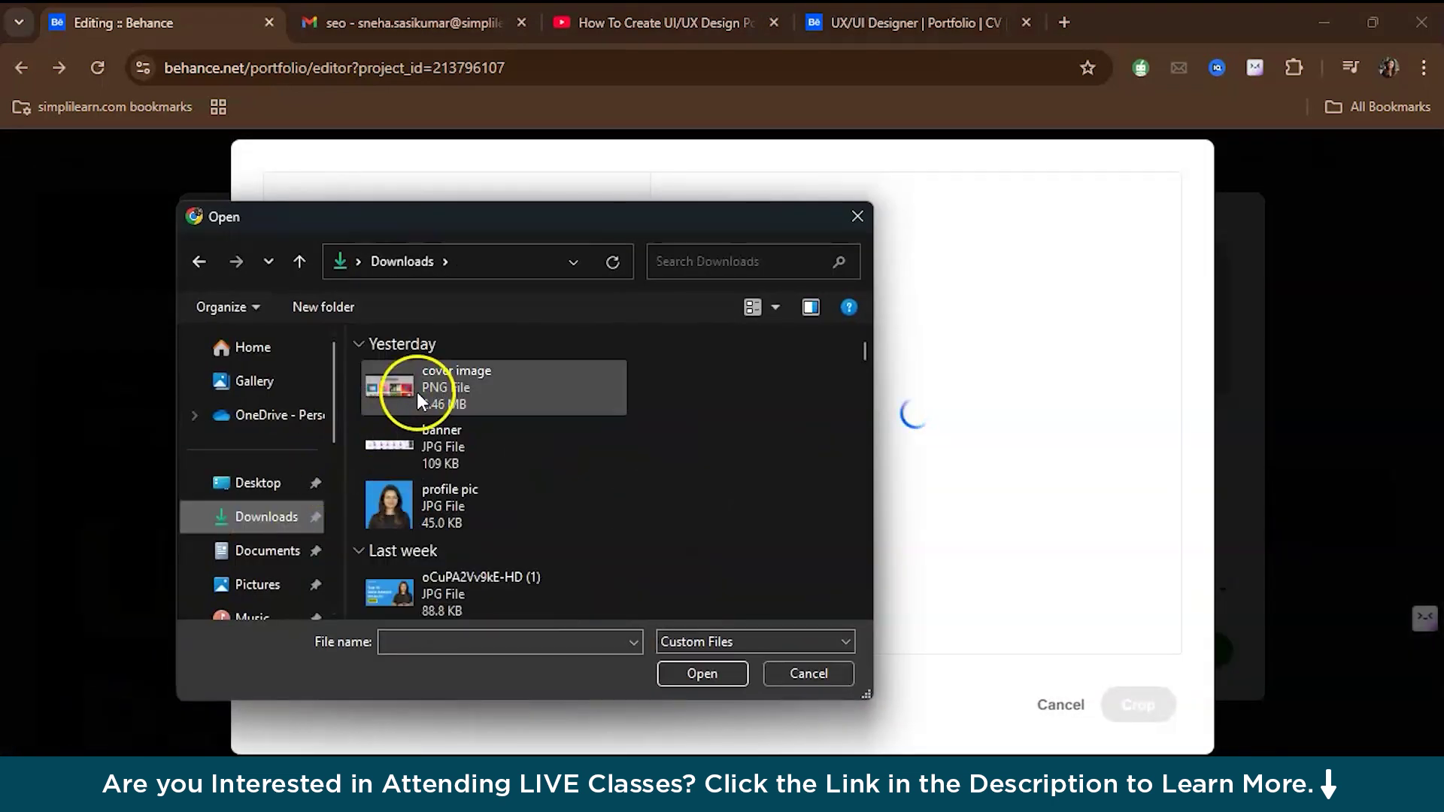
{"action": "double_click", "coordinate": [417, 391]}
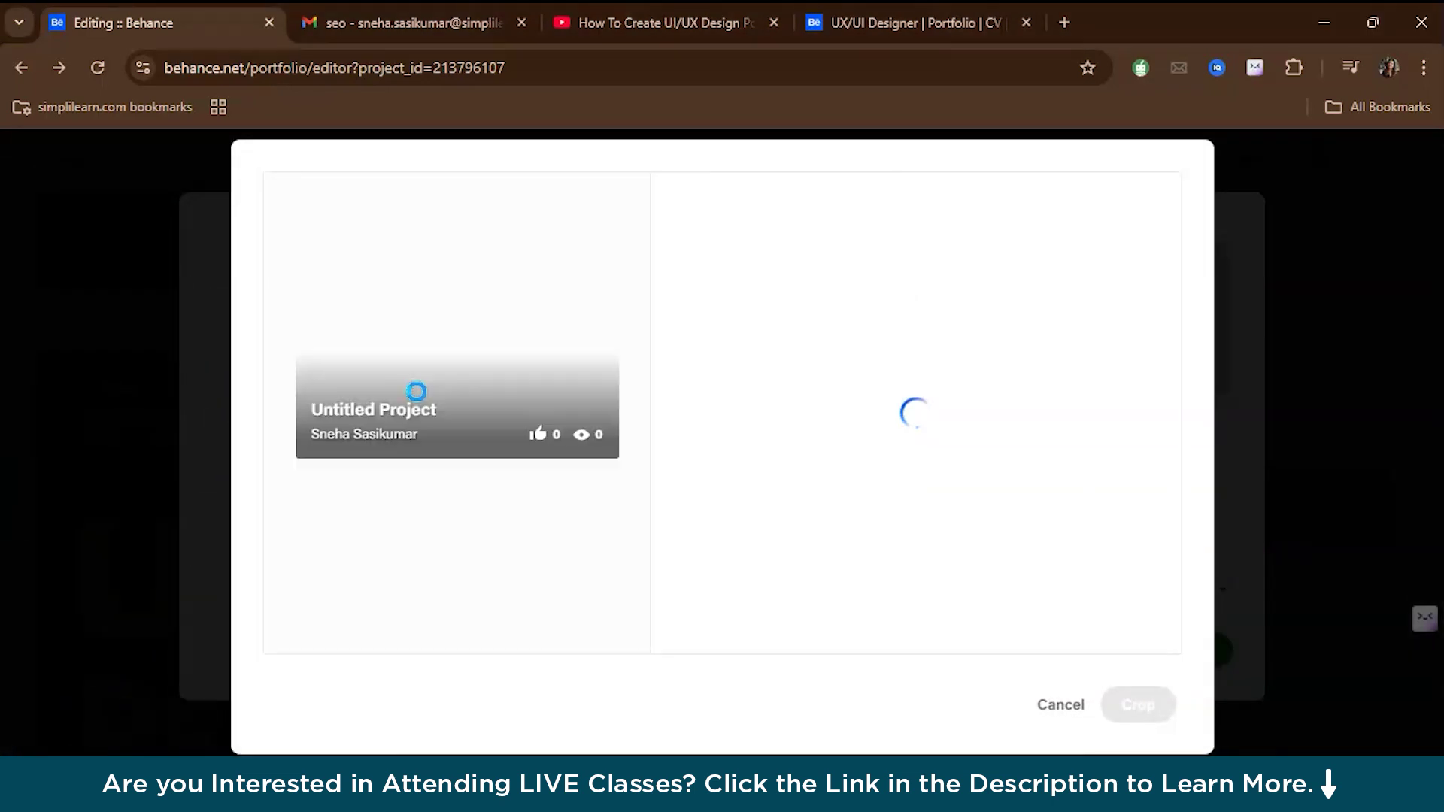
{"action": "left_click", "coordinate": [1137, 707]}
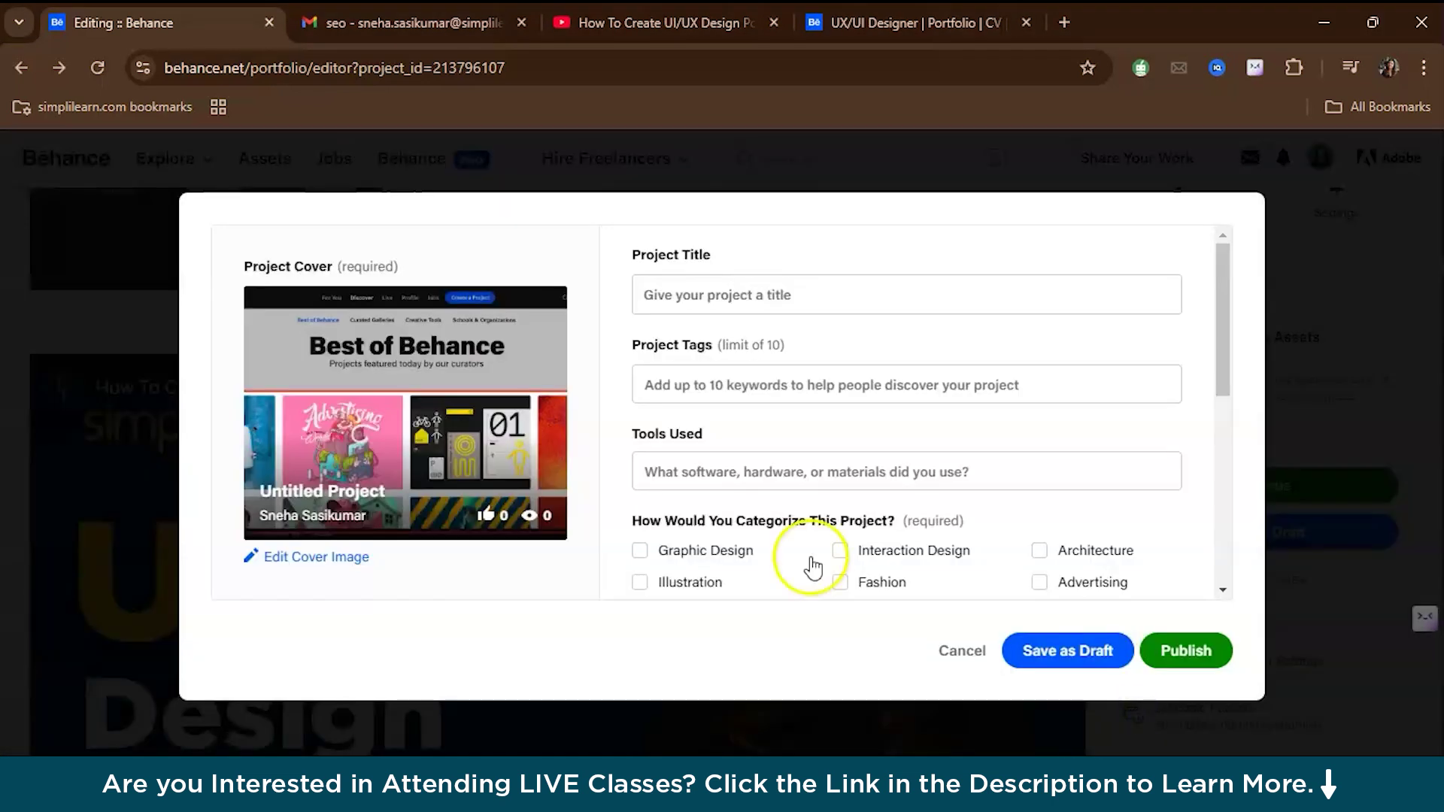
{"action": "scroll", "coordinate": [455, 414], "scroll_direction": "down", "scroll_amount": 2}
{"action": "scroll", "coordinate": [460, 421], "scroll_direction": "up", "scroll_amount": 1}
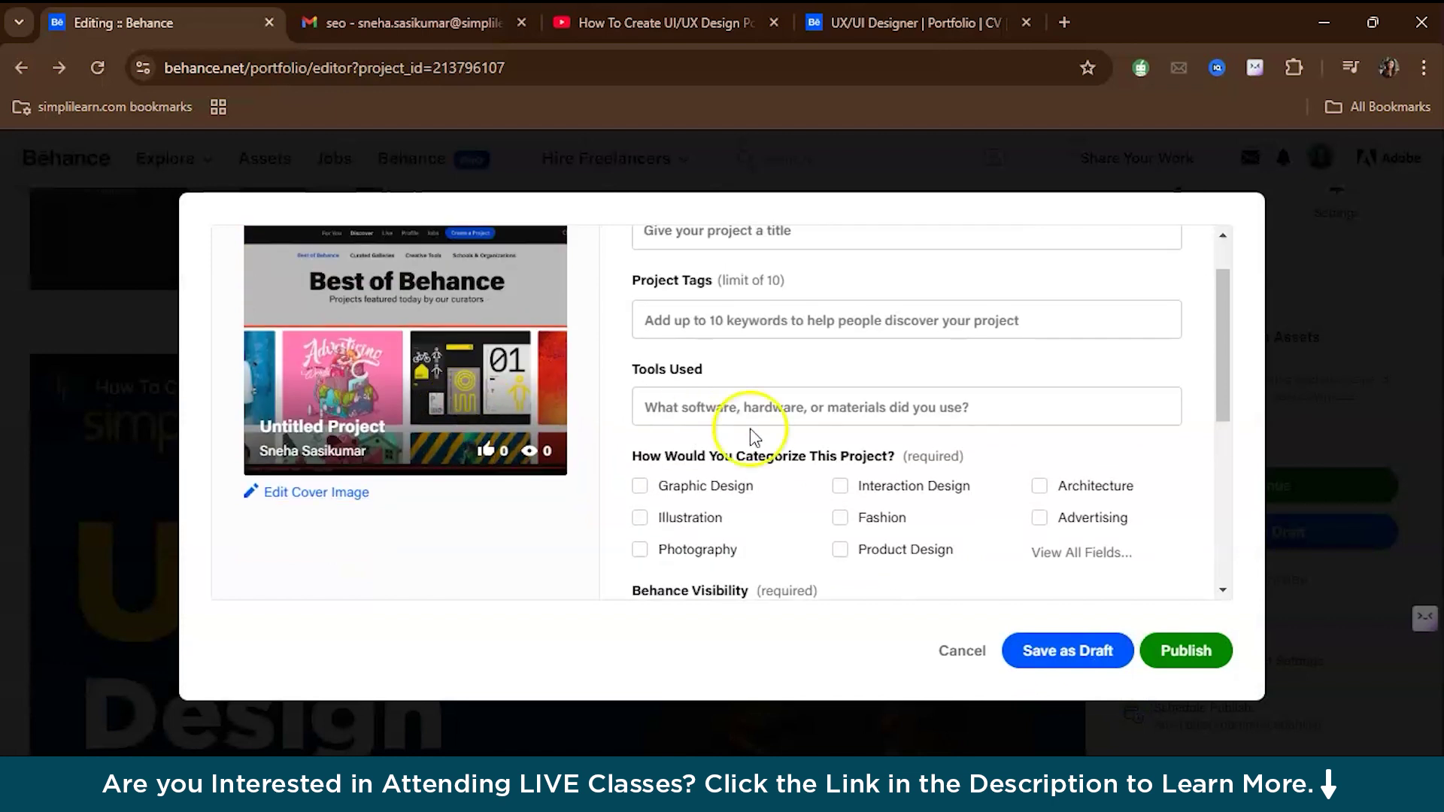
{"action": "scroll", "coordinate": [748, 430], "scroll_direction": "up", "scroll_amount": 1}
Select the Project Title field, tick the Graphic Design category, and review the visibility settings.
{"action": "left_click", "coordinate": [680, 280]}
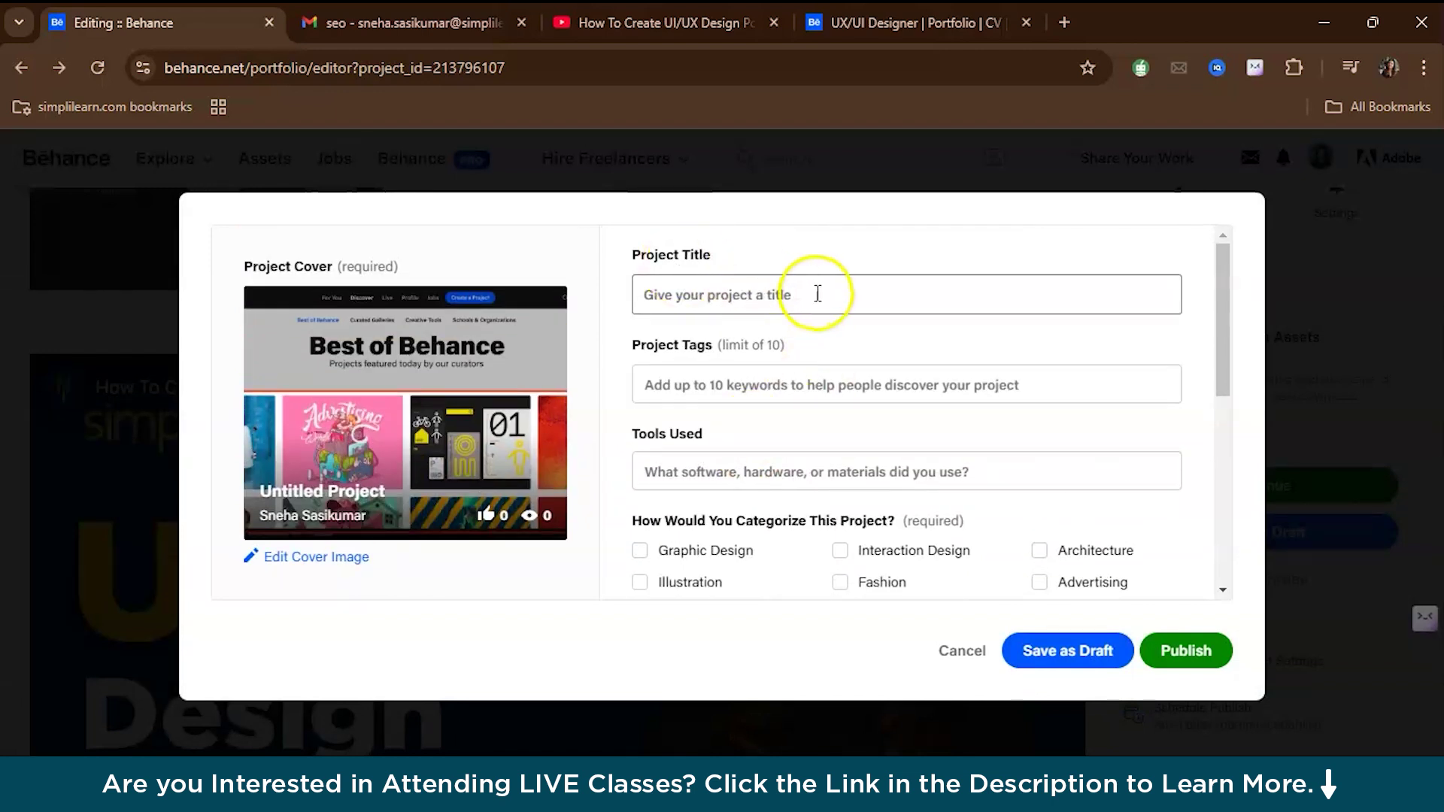
{"action": "scroll", "coordinate": [818, 295], "scroll_direction": "down", "scroll_amount": 1}
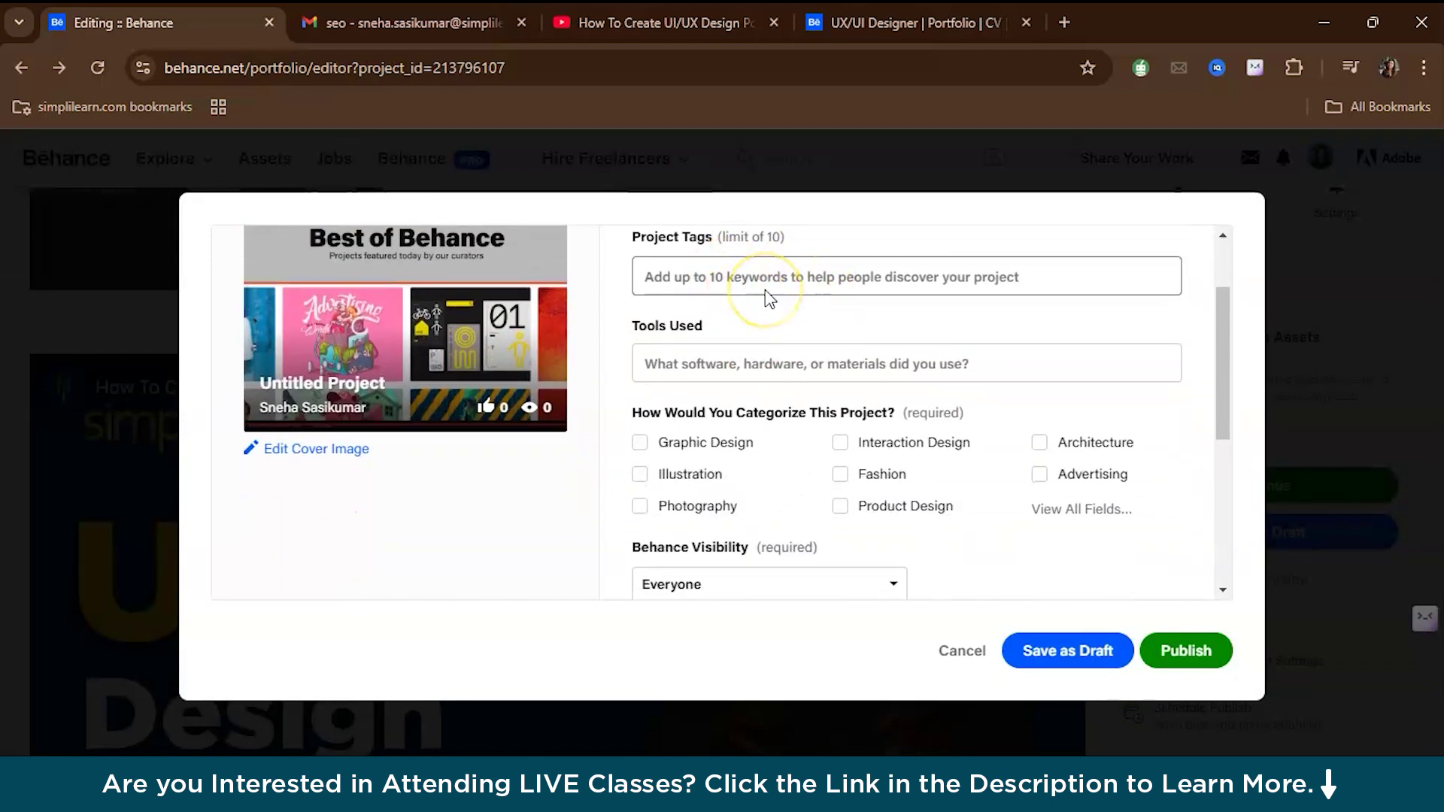
{"action": "scroll", "coordinate": [769, 298], "scroll_direction": "down", "scroll_amount": 1}
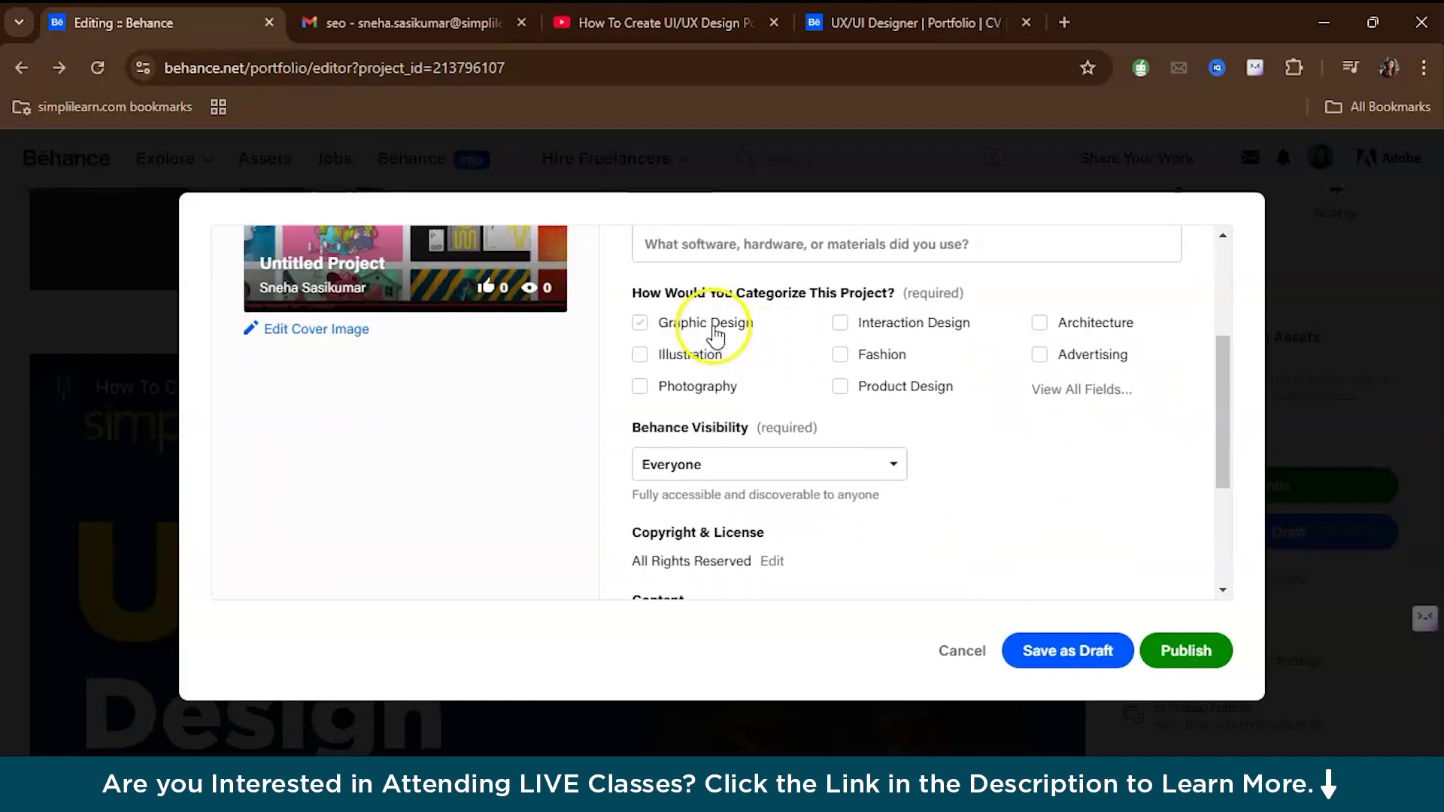
{"action": "left_click", "coordinate": [700, 319]}
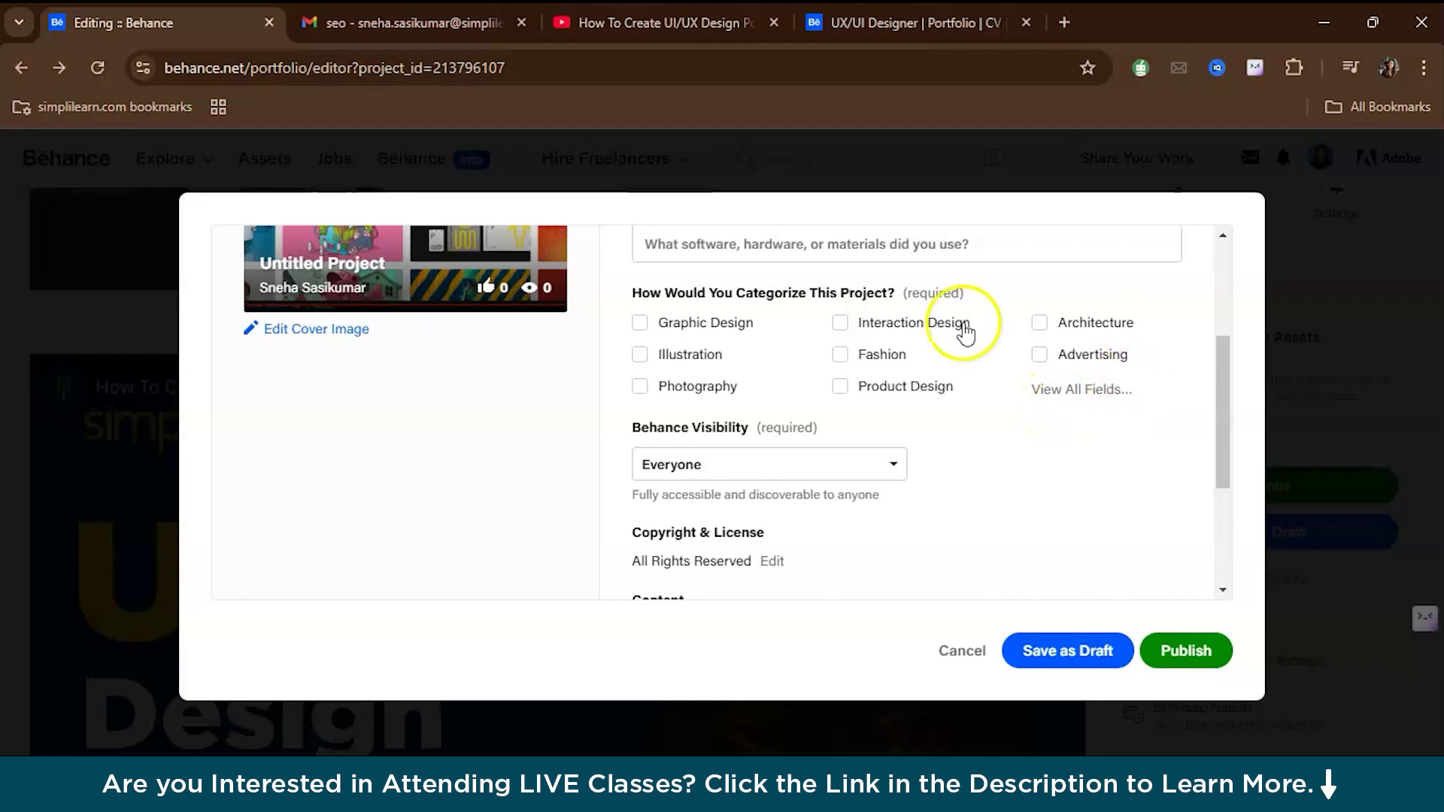
{"action": "scroll", "coordinate": [1053, 361], "scroll_direction": "down", "scroll_amount": 3}
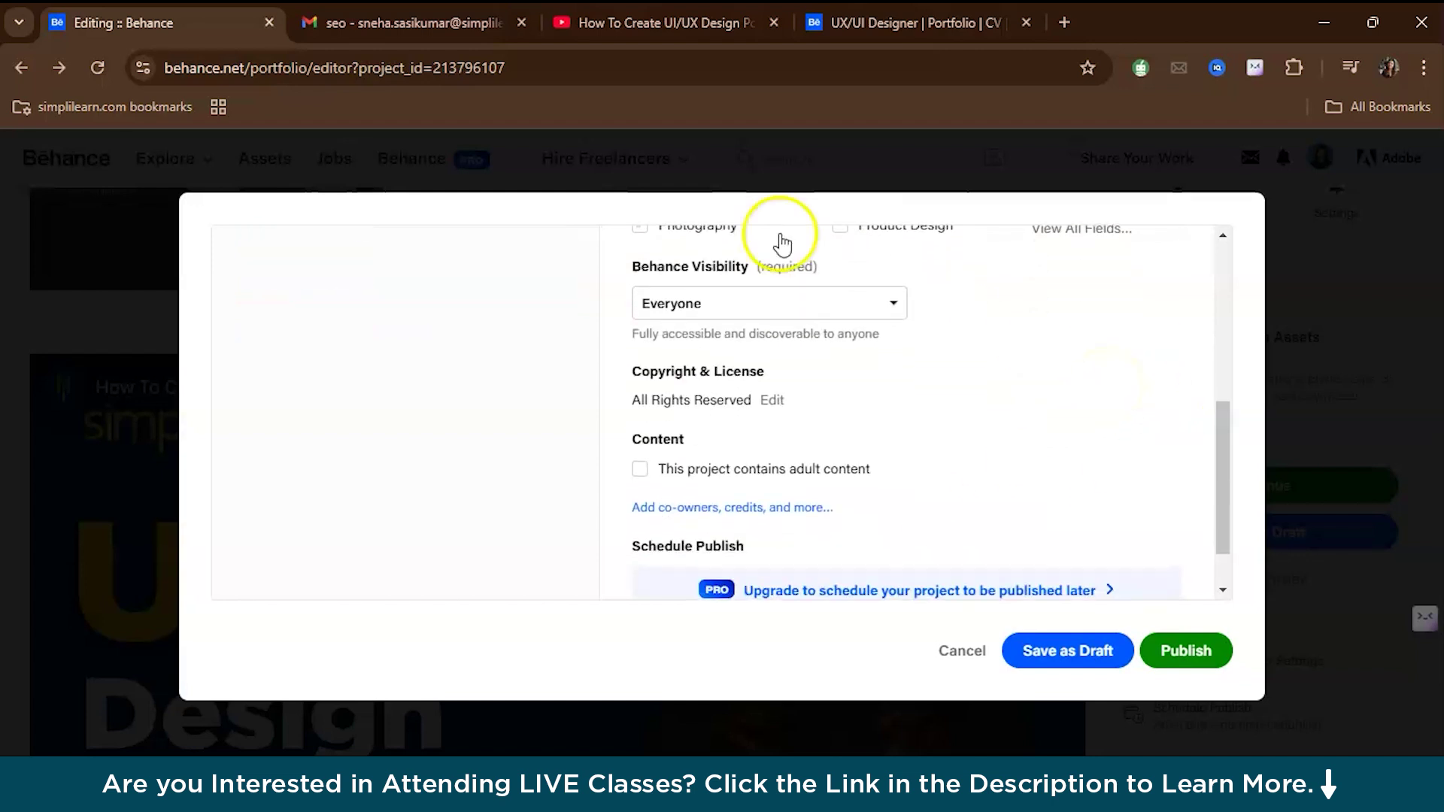